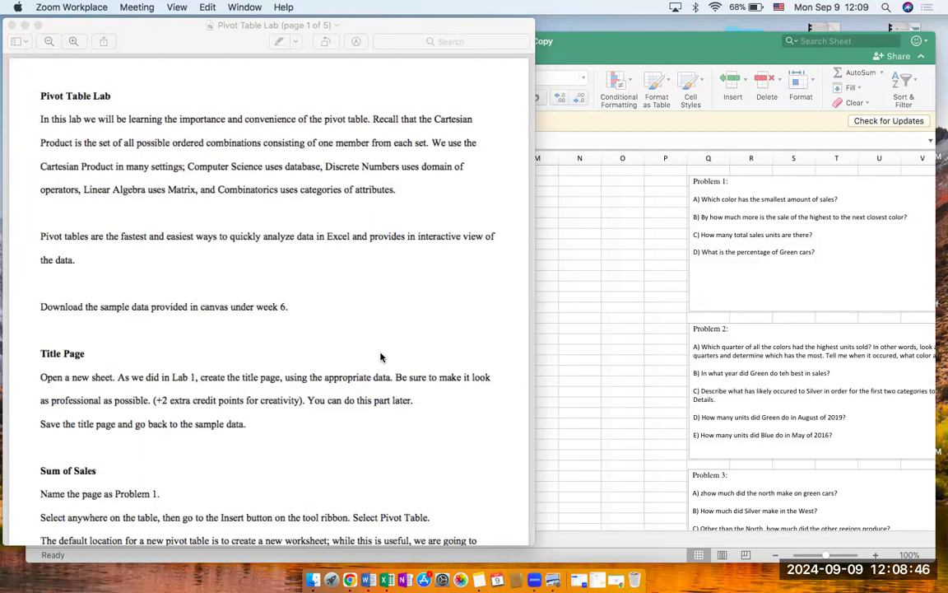
Step: Read the Pivot Table Lab instructions through the Title Page and Sum of Sales sections
click(555, 385)
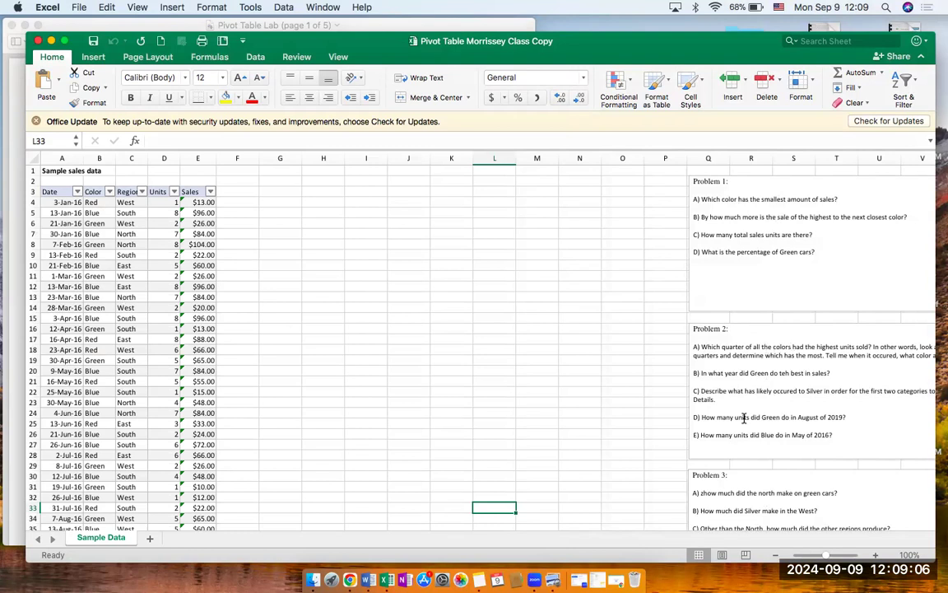
click(18, 377)
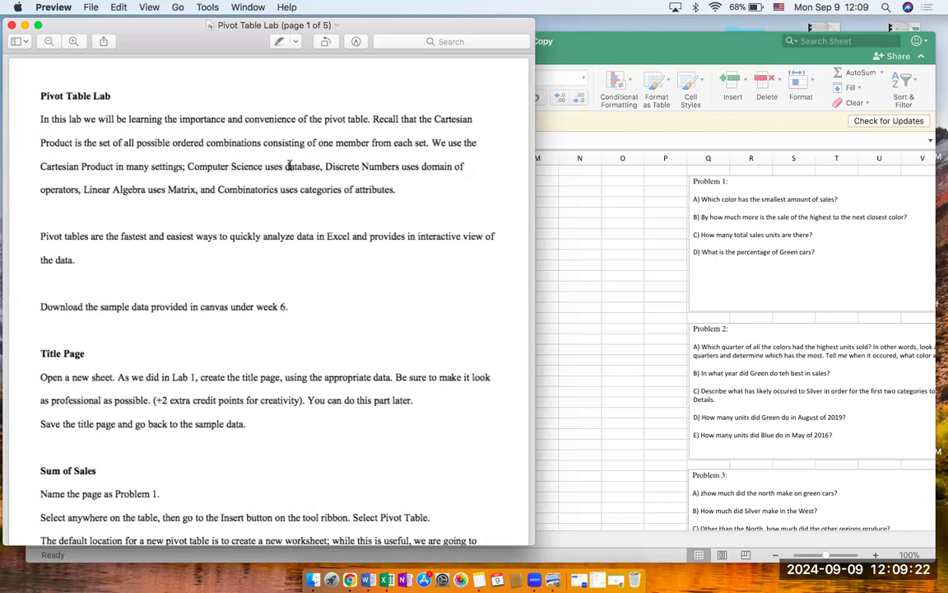
scroll(163, 179, down, 3)
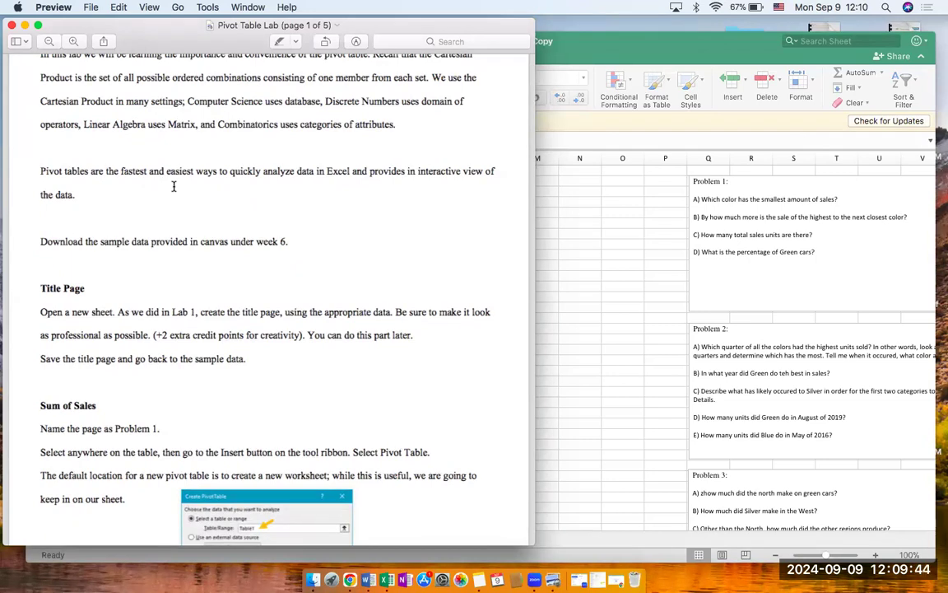
scroll(174, 186, down, 3)
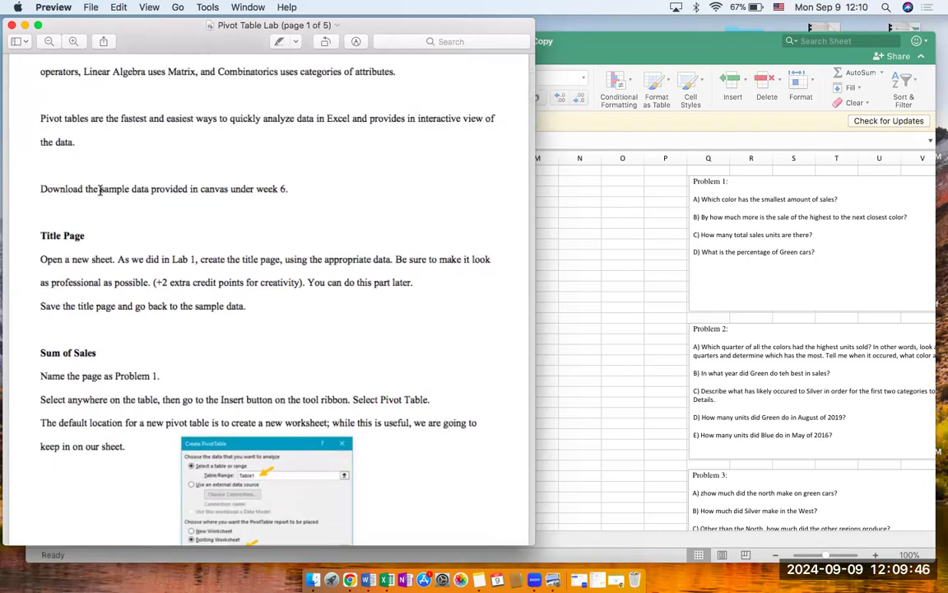
scroll(151, 280, down, 4)
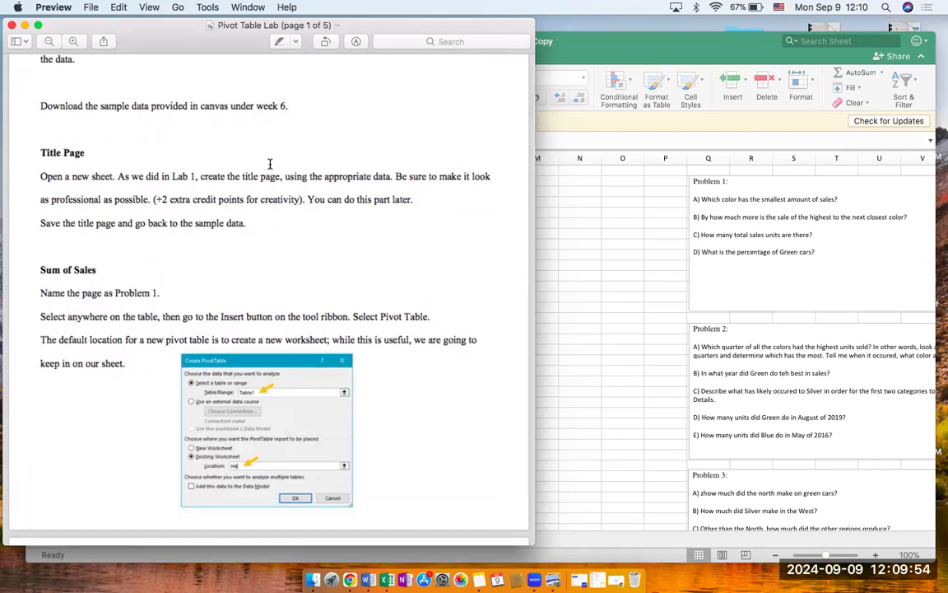
scroll(193, 277, down, 2)
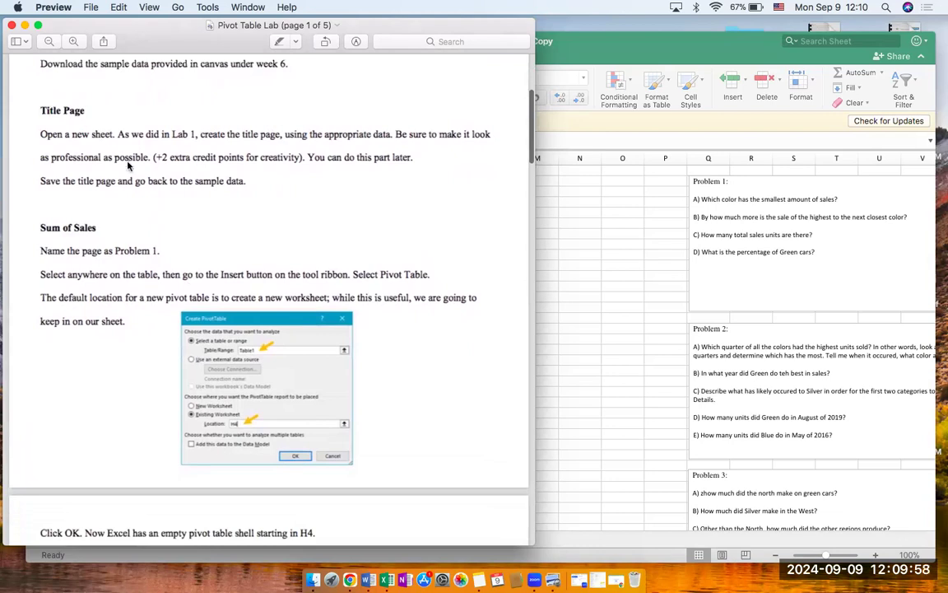
Step: Switch to the Excel workbook, add a new worksheet and name it Title Page
click(625, 369)
click(139, 537)
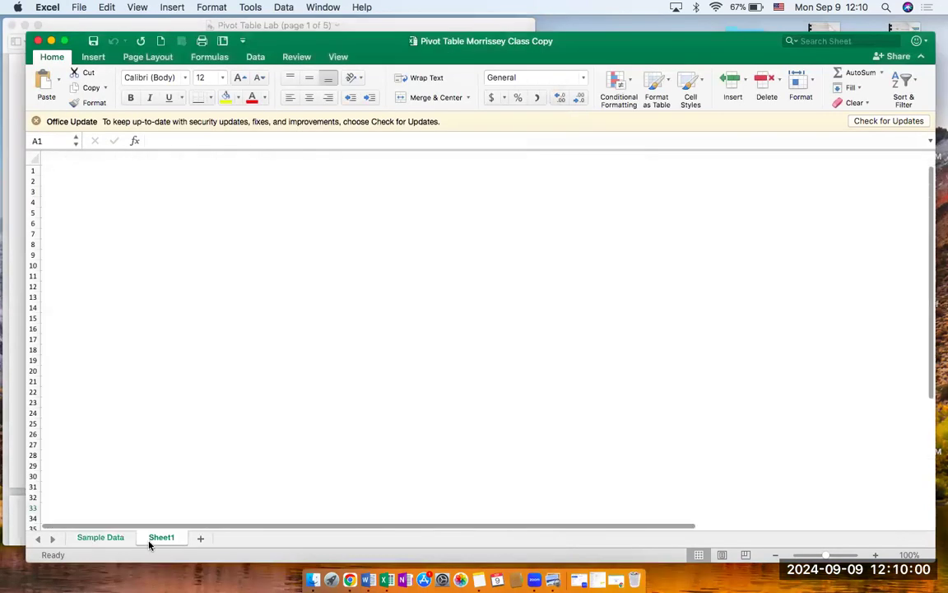
double_click(162, 537)
text(Title Page)
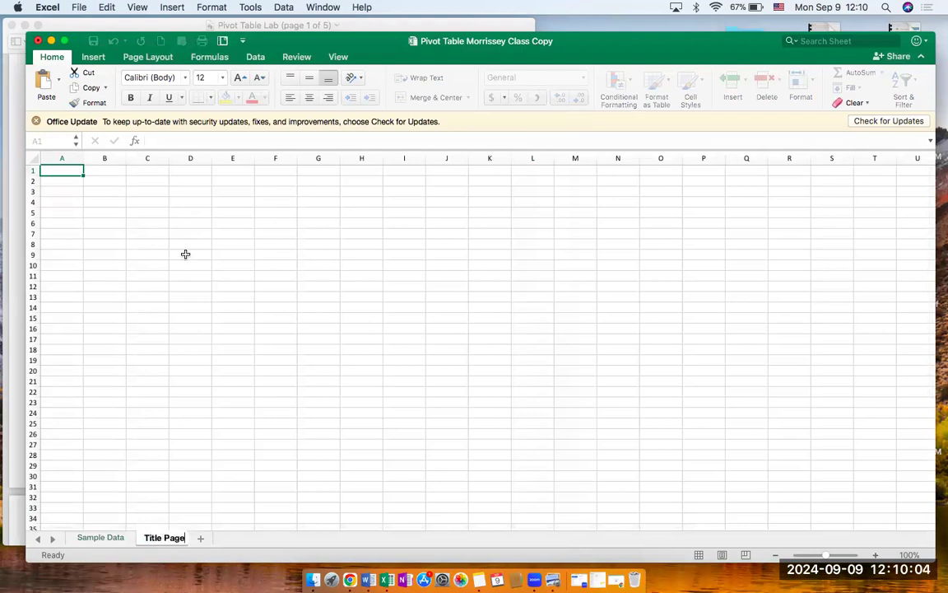
click(189, 251)
Step: Enter the heading "Finite Math" in cell C6 of the Title Page sheet
click(148, 219)
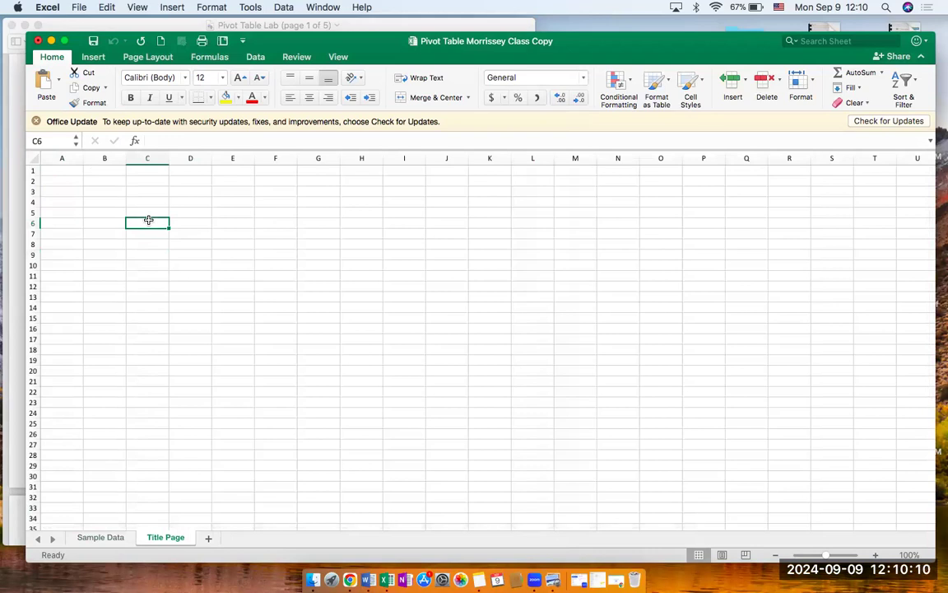
text(Finite Math)
key(BackSpace)
key(BackSpace)
key(BackSpace)
text(ath)
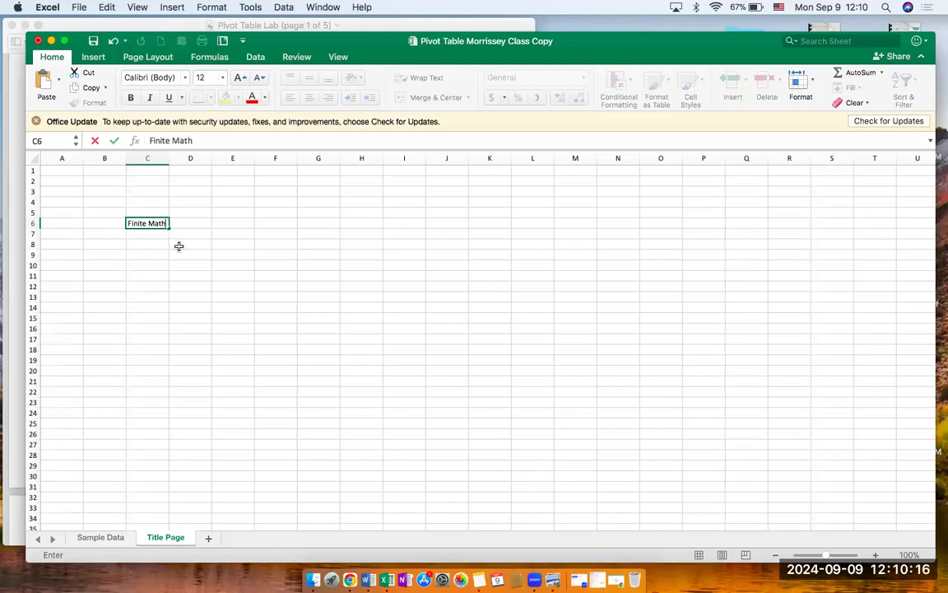
key(Return)
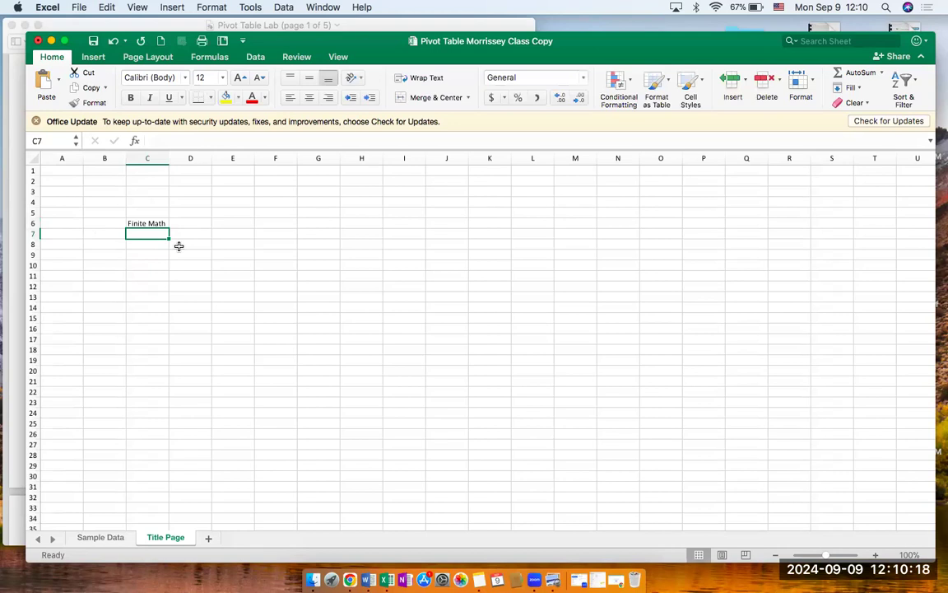
Step: Enter "First & Last Name" in cell C8, leaving a blank row below the heading
key(Return)
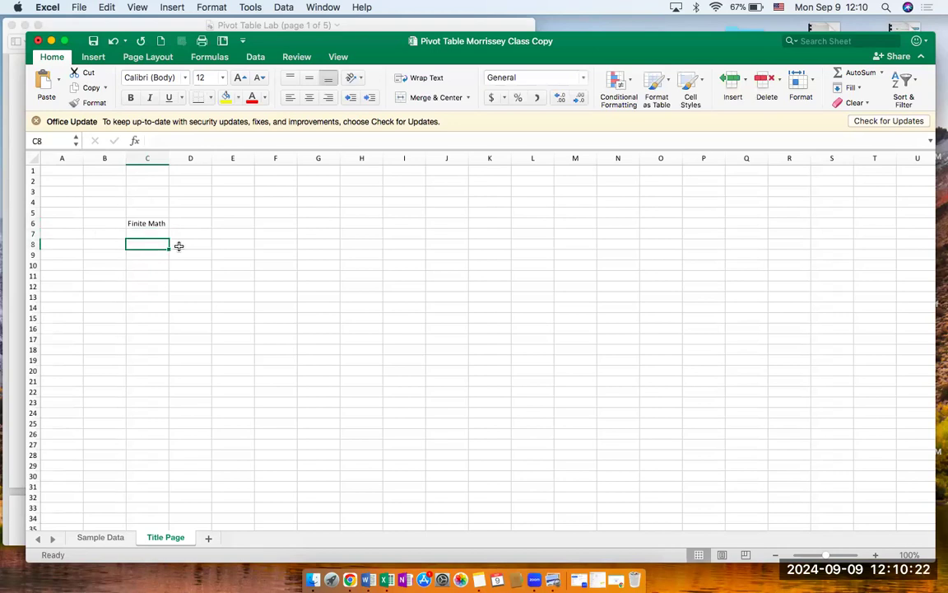
text(KFirst & Last Name)
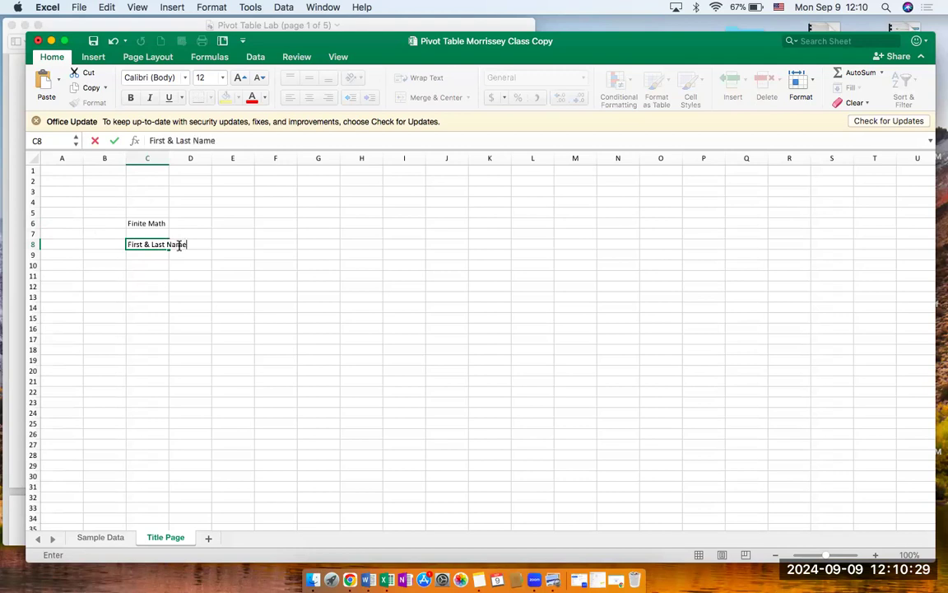
key(Return)
key(Return)
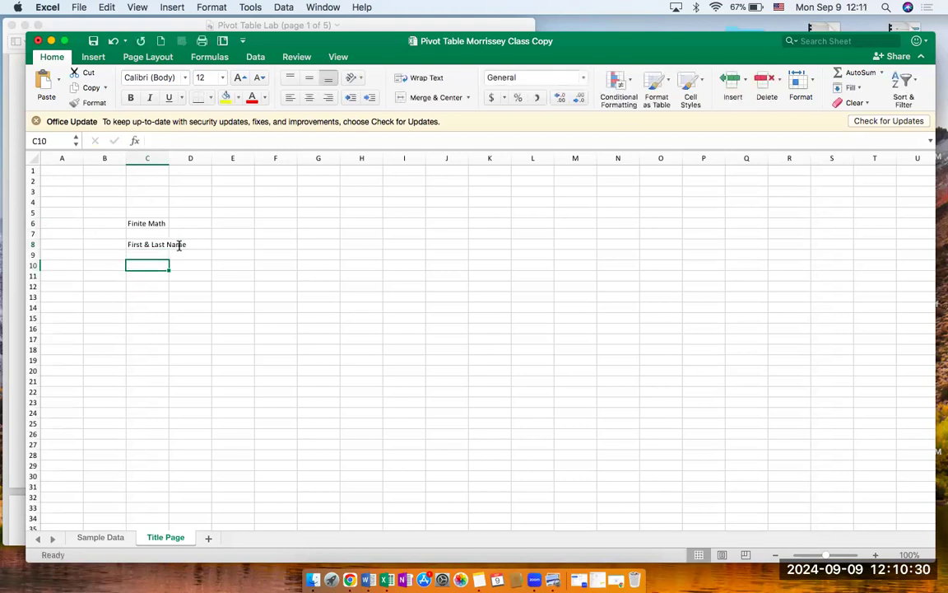
Step: Enter "Pivot Table Lab" in cell C10 and "Date" in cell C12
text(P)
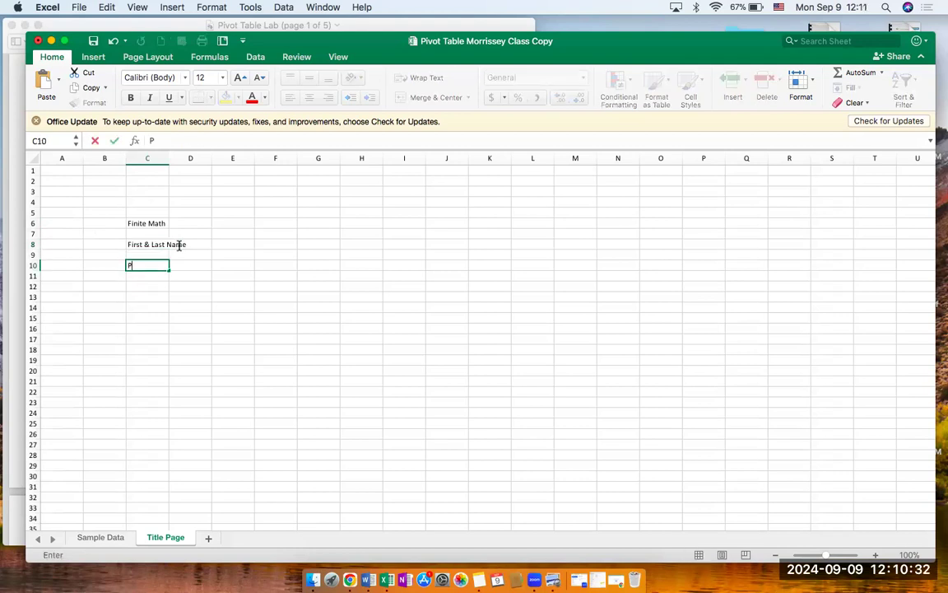
text(ivot Table Lab)
key(Return)
key(Return)
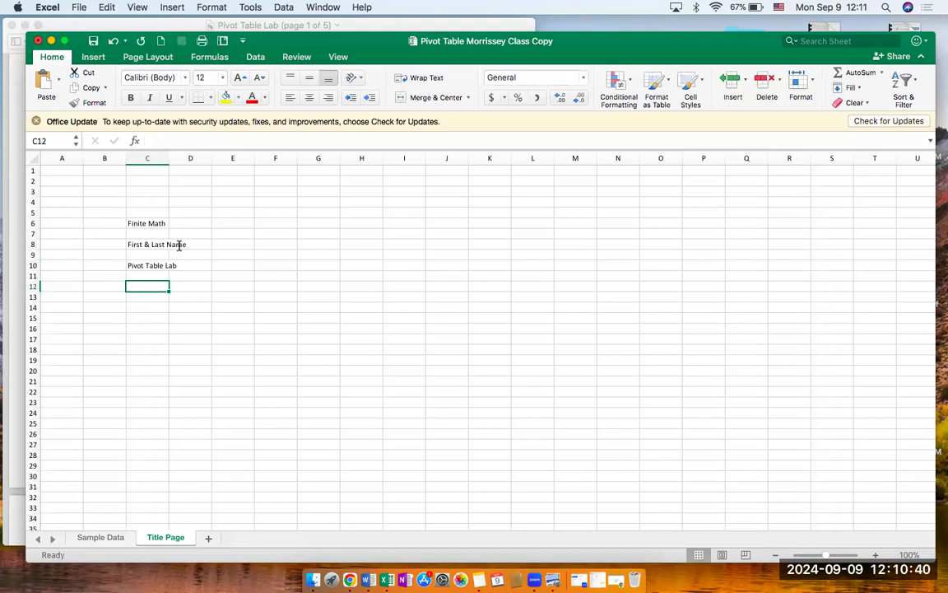
text(Date)
key(Return)
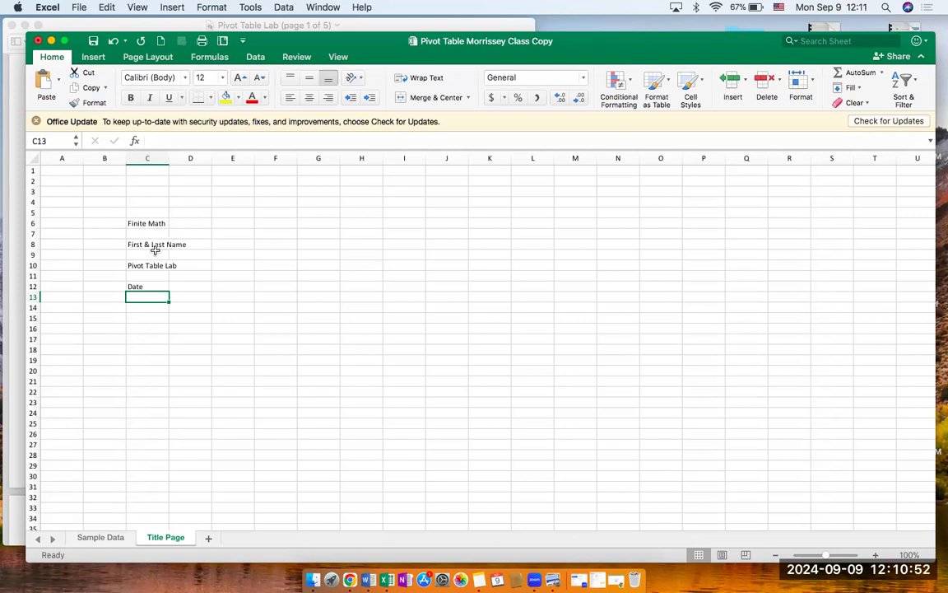
Step: Check the title page's print preview and close it without printing
key(super+s)
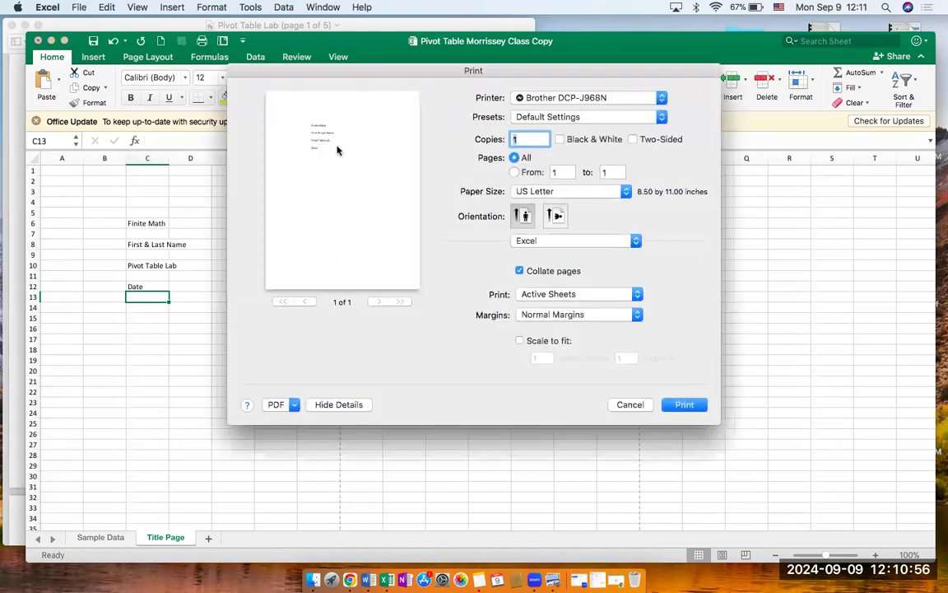
click(641, 408)
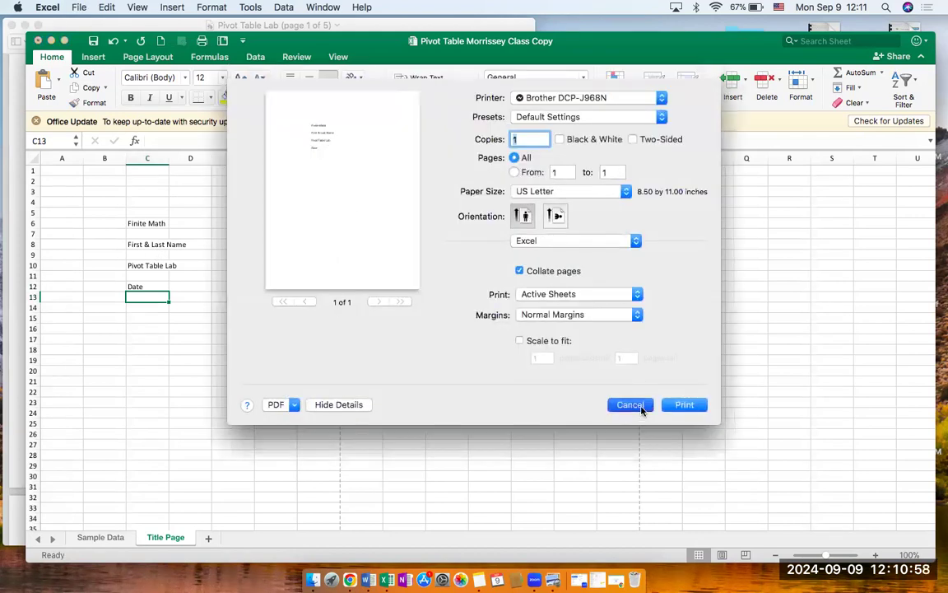
click(182, 336)
Step: Fit column C's width to its text and make the title lines in C6:C12 bold
mouse_move(164, 156)
mouse_down()
mouse_move(190, 154)
mouse_move(167, 157)
mouse_up()
double_click(167, 158)
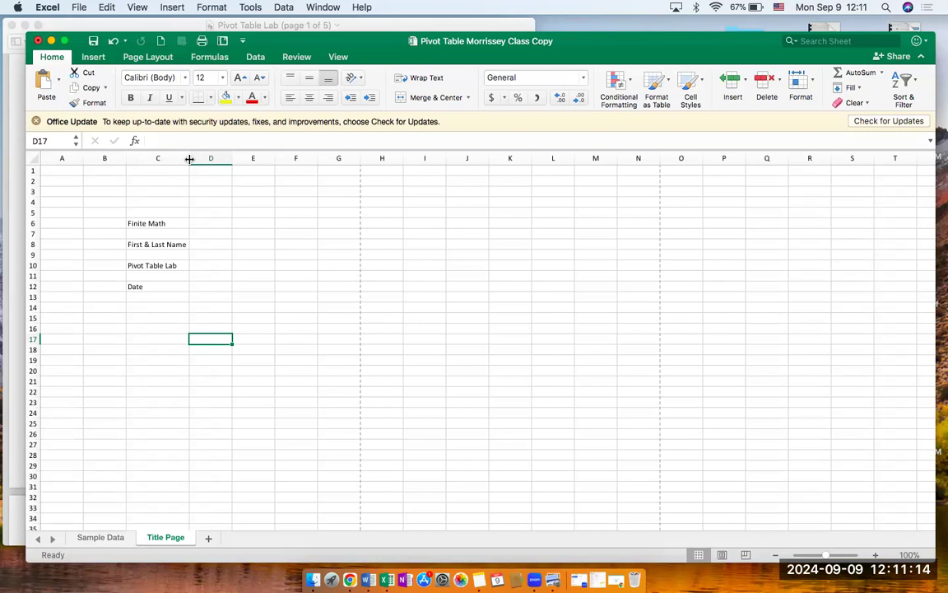
drag(162, 220, 146, 287)
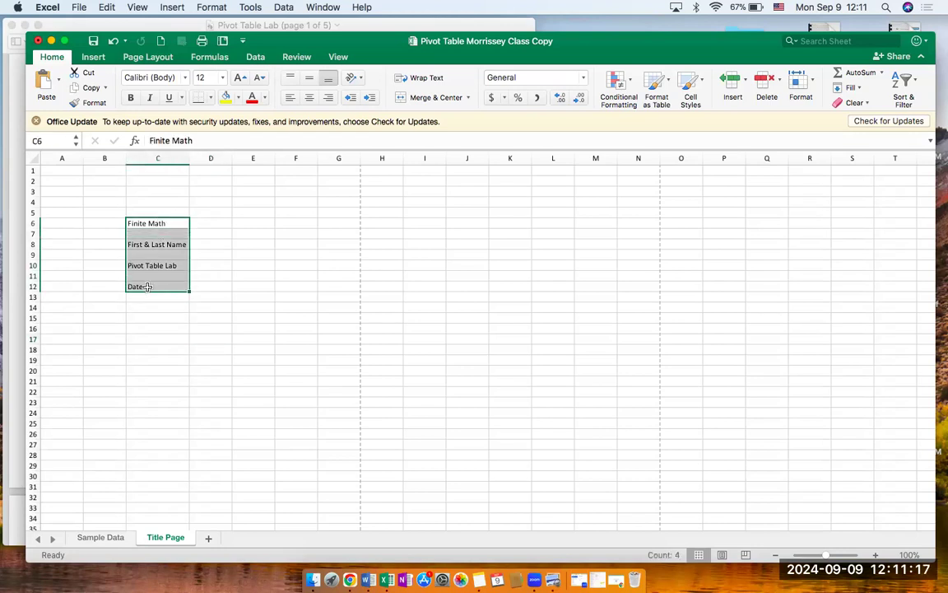
click(130, 97)
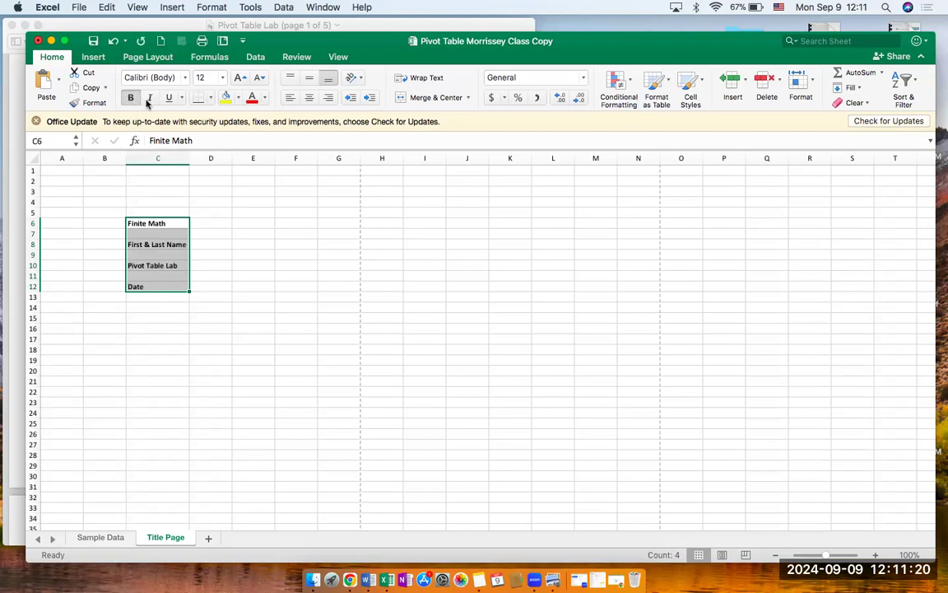
Step: Change the font colour of the "Finite Math" heading in C6 to purple
click(174, 245)
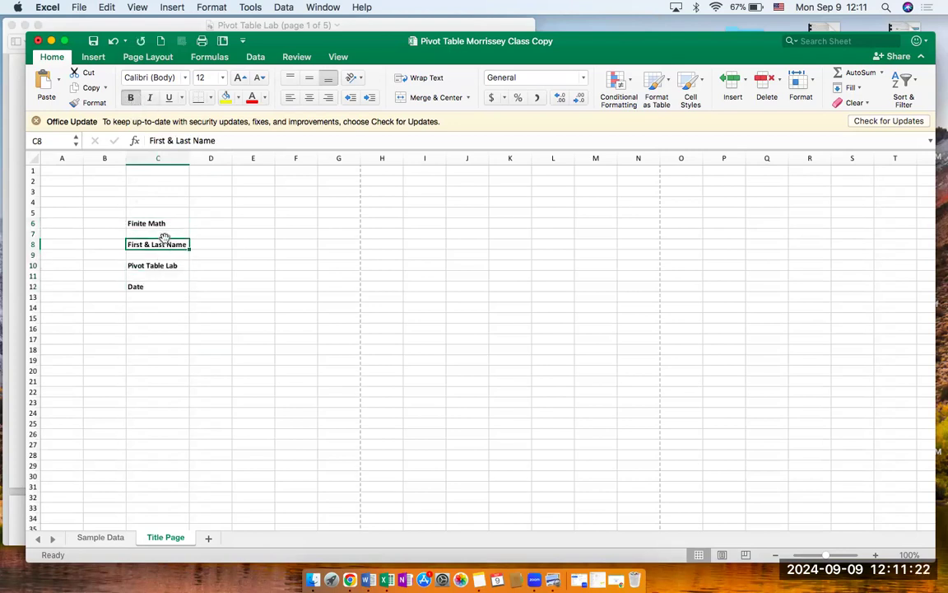
click(163, 222)
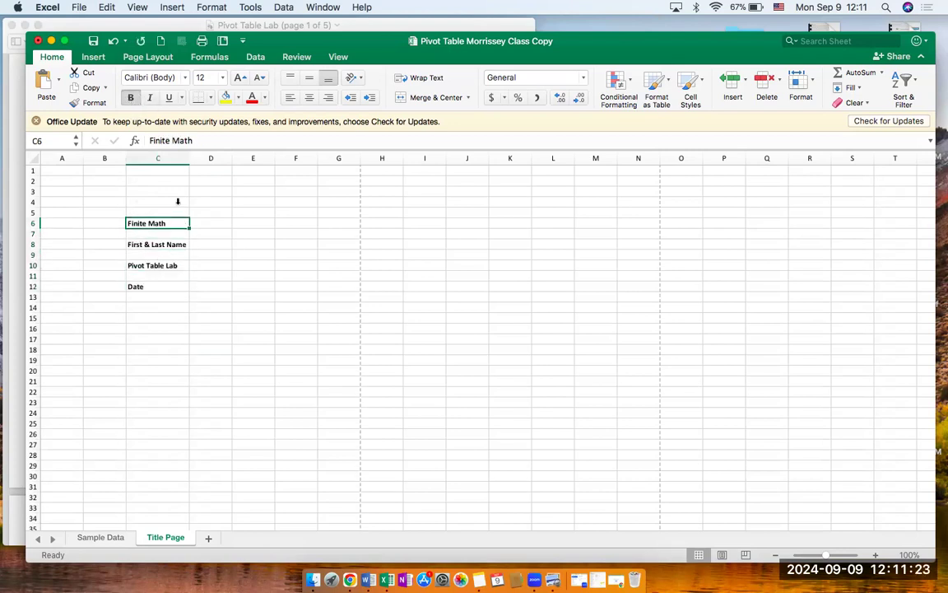
click(264, 98)
click(362, 247)
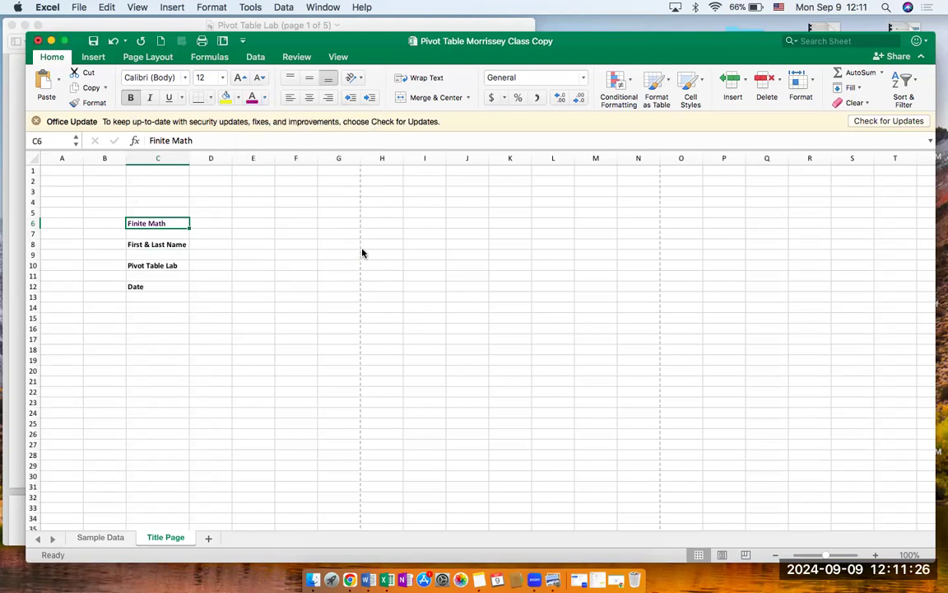
Step: Set the whole sheet's font to Times New Roman and widen column C slightly to fit the text
click(34, 158)
click(165, 77)
text(Times New)
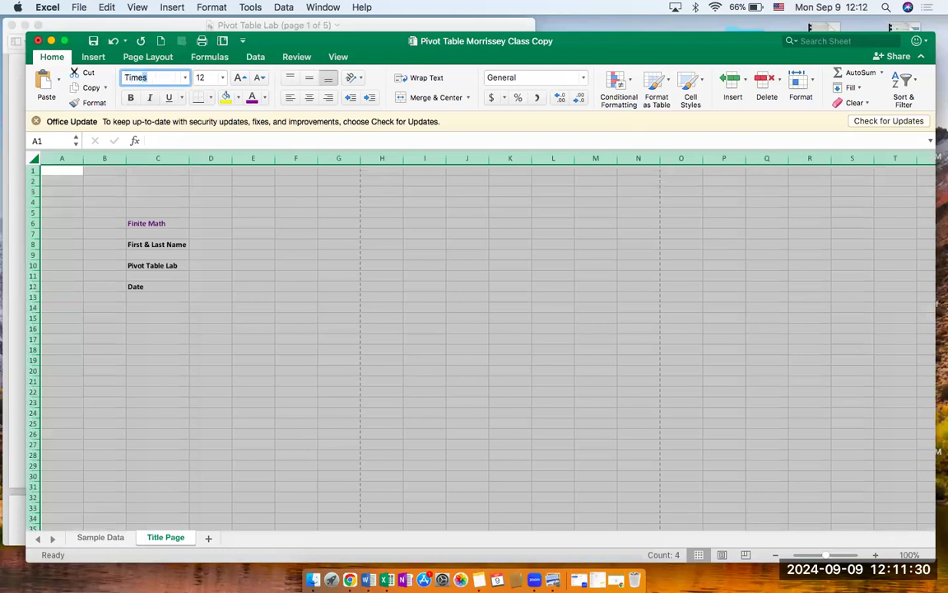
key(Return)
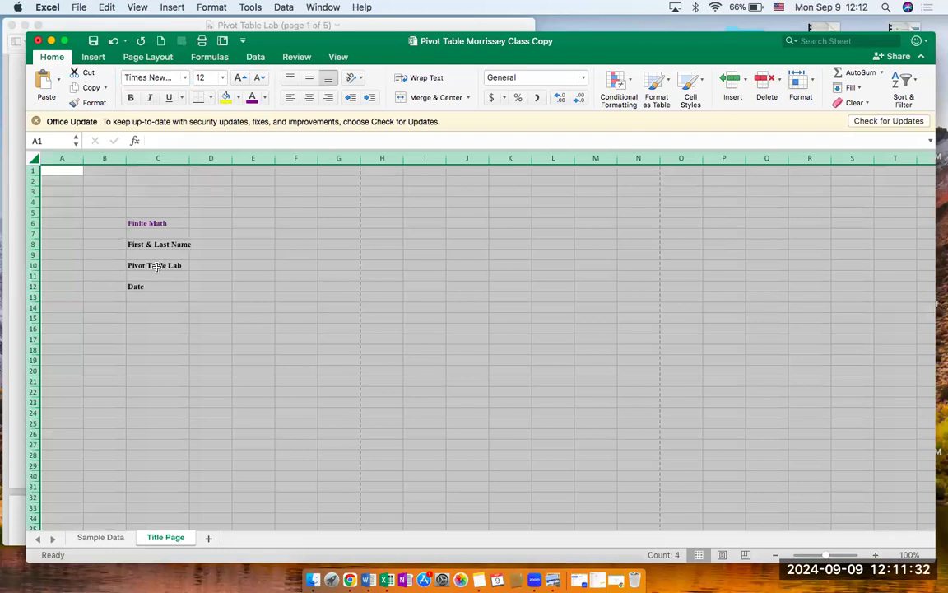
click(178, 251)
drag(190, 158, 195, 158)
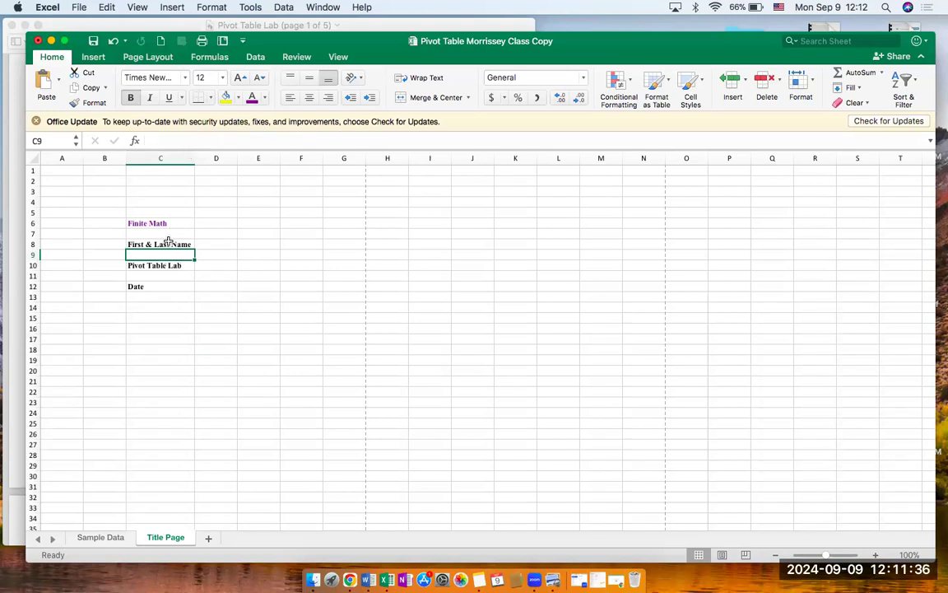
Step: Set the font size of the "Finite Math" heading in C6 to 18
click(171, 225)
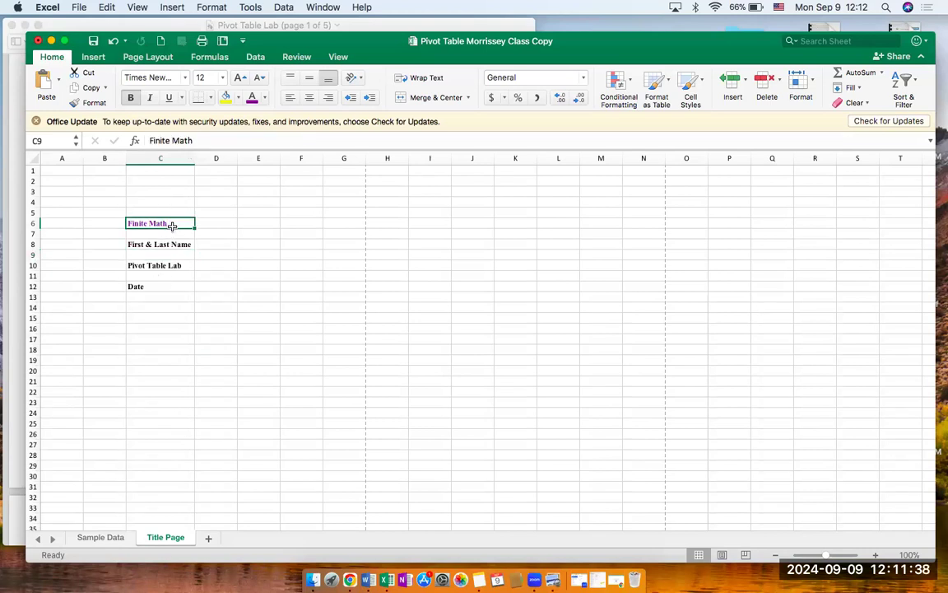
drag(171, 224, 165, 286)
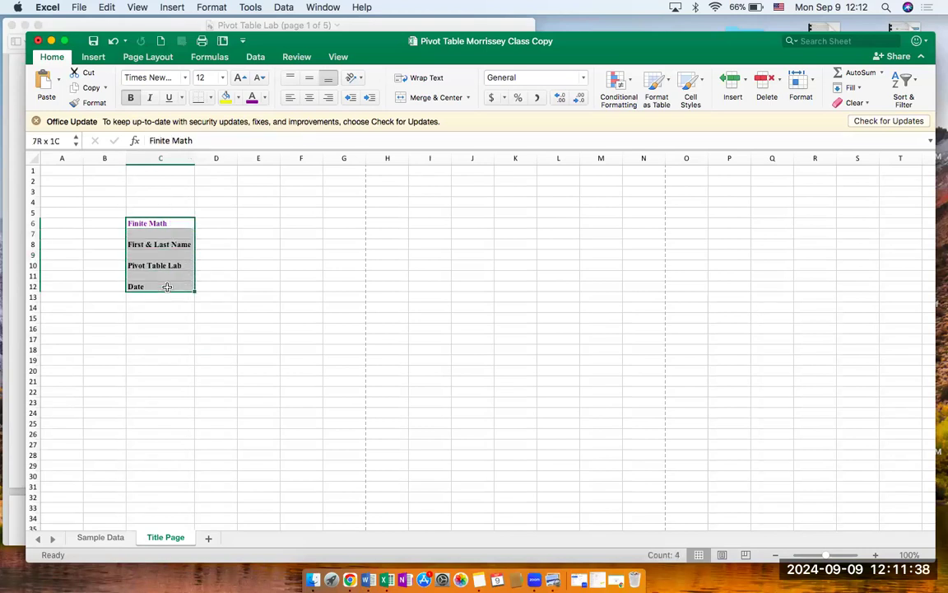
click(176, 223)
click(223, 80)
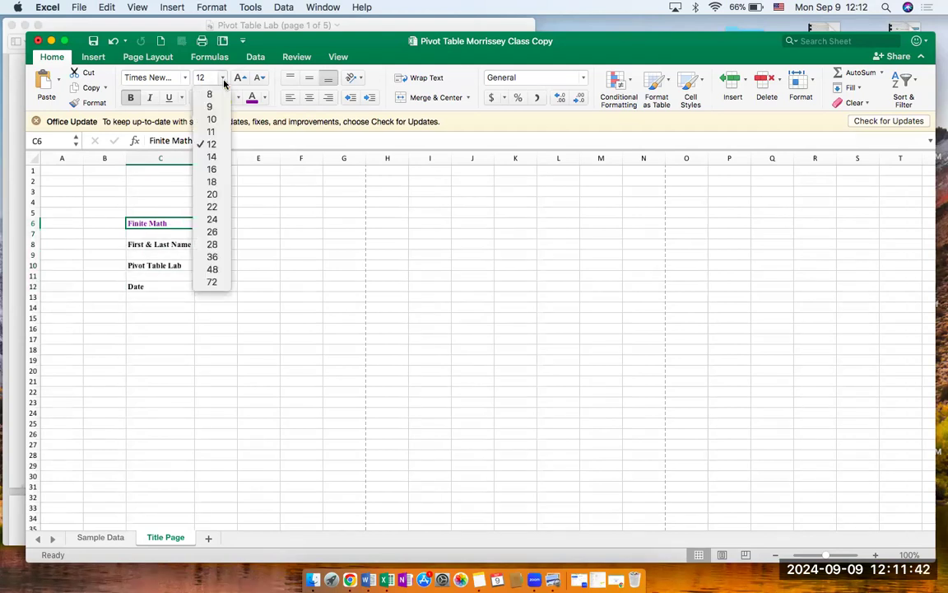
click(221, 182)
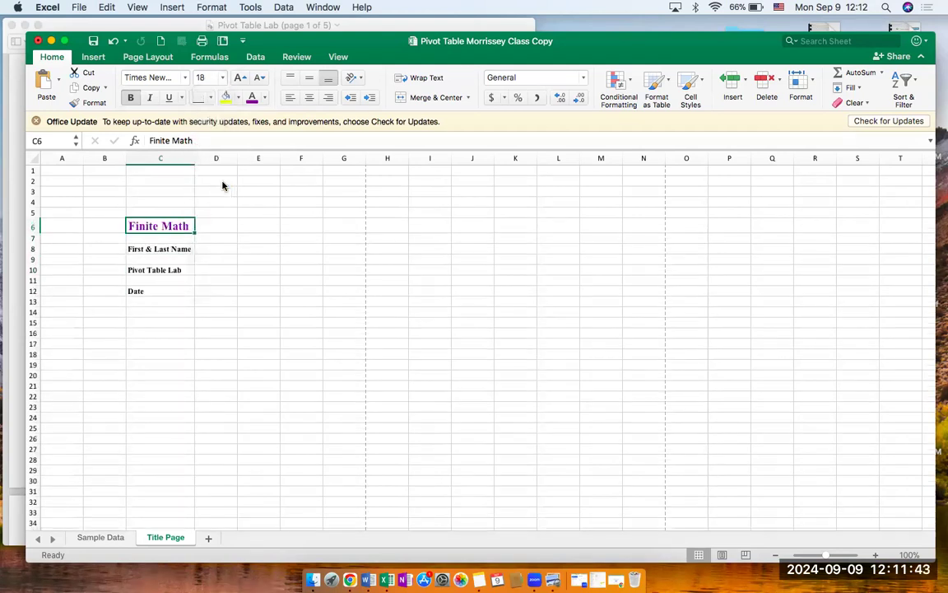
Step: Set the "First & Last Name" line in C8 to font size 16 and widen column C to fit it
click(186, 249)
click(223, 79)
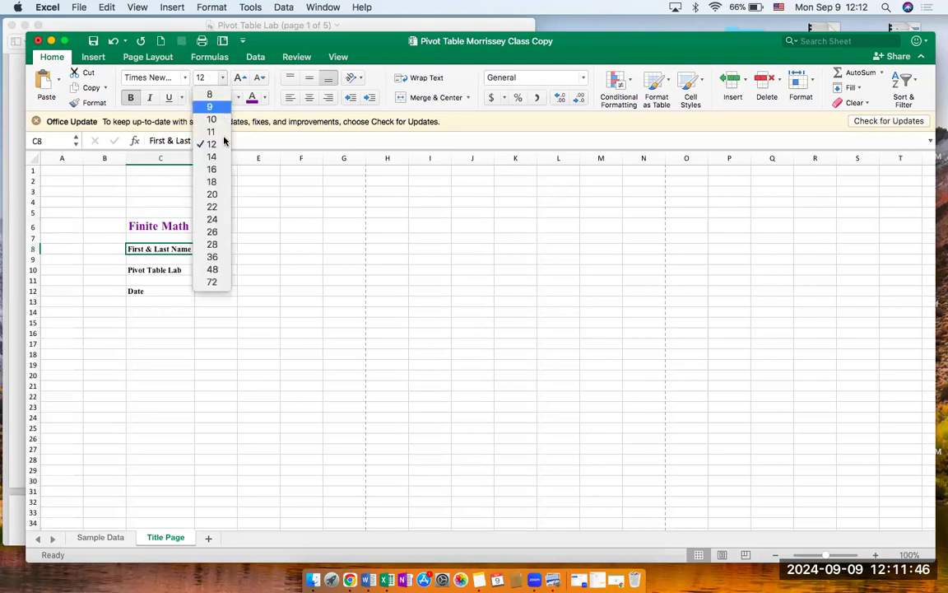
click(217, 169)
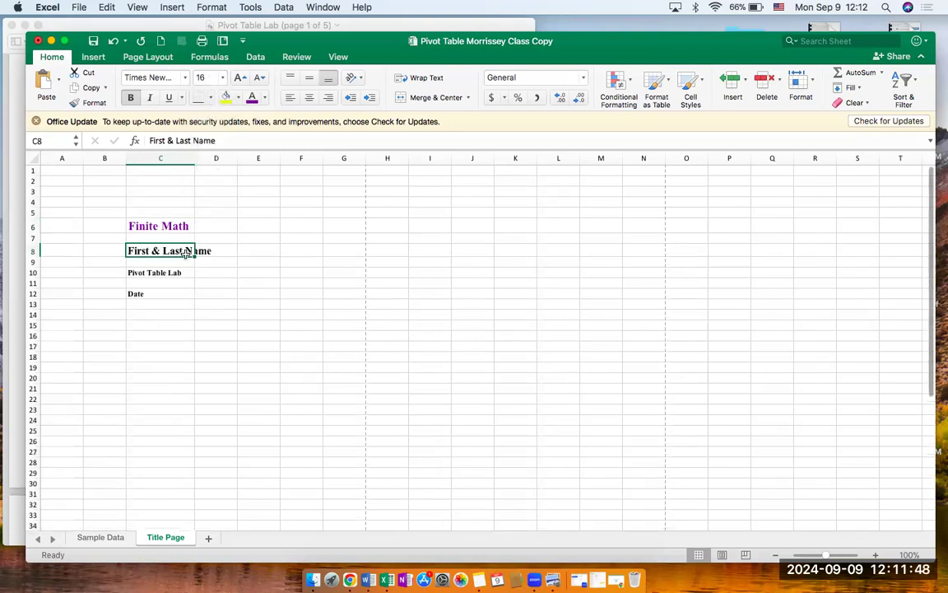
click(178, 274)
drag(195, 160, 236, 162)
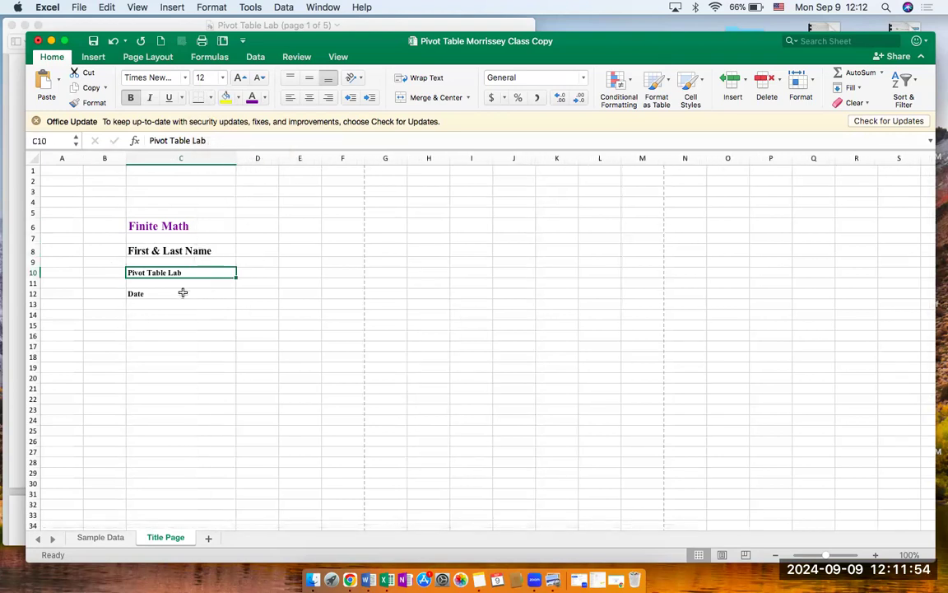
Step: Apply a top and double bottom border to the title page text in C6:C13
drag(106, 212, 218, 321)
click(211, 319)
drag(161, 223, 164, 305)
click(210, 97)
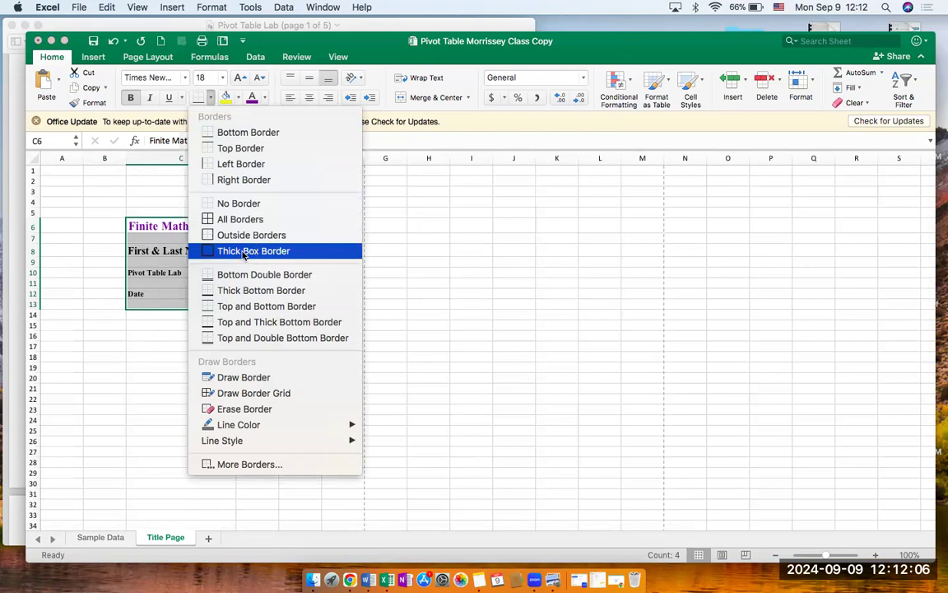
click(248, 338)
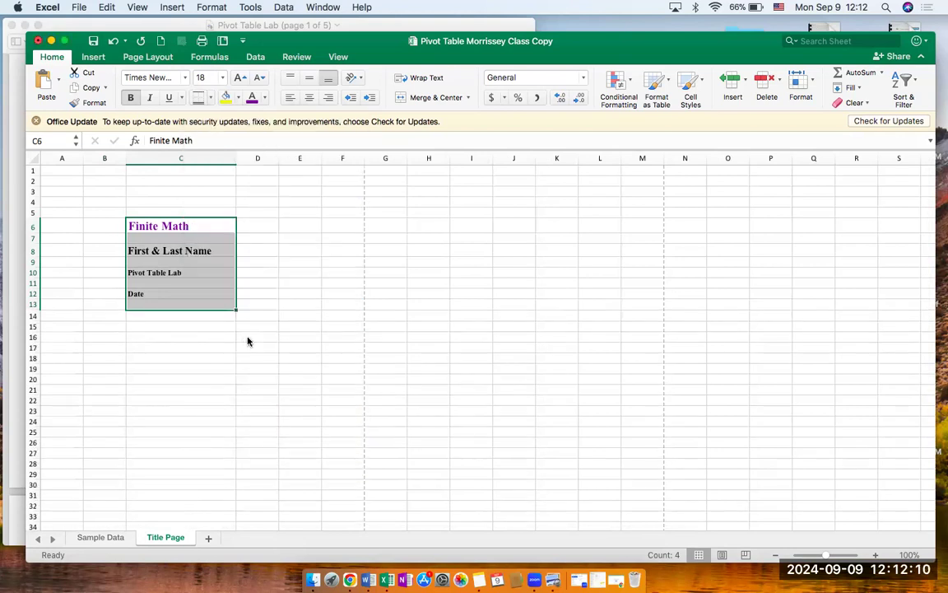
click(228, 326)
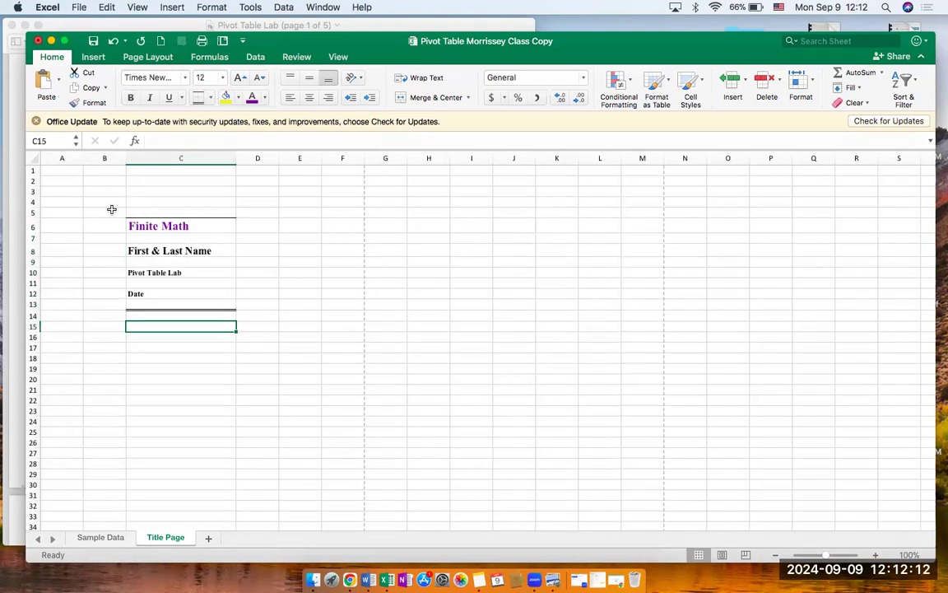
Step: Add an outside border around B4:D15 to frame the title page block
drag(100, 204, 274, 329)
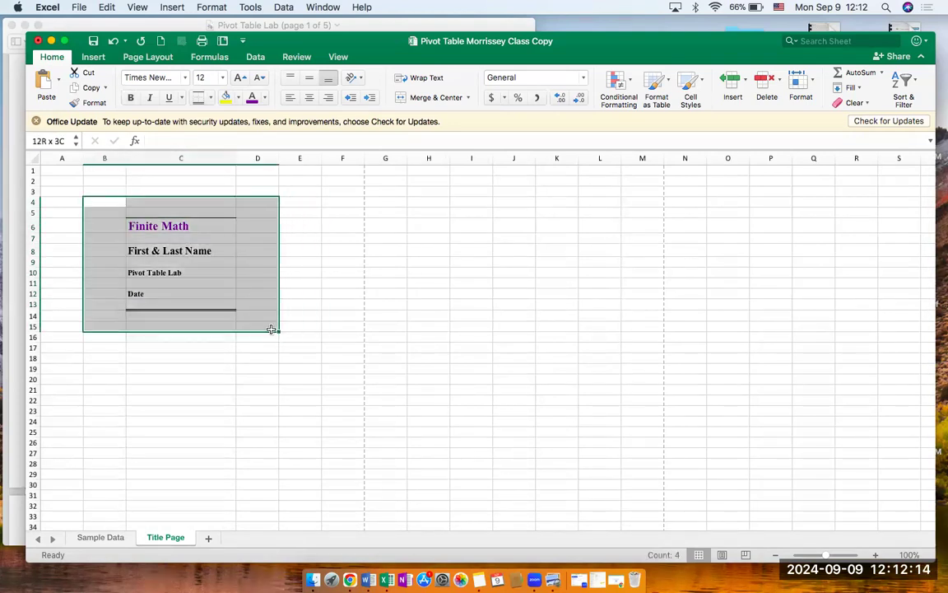
click(210, 97)
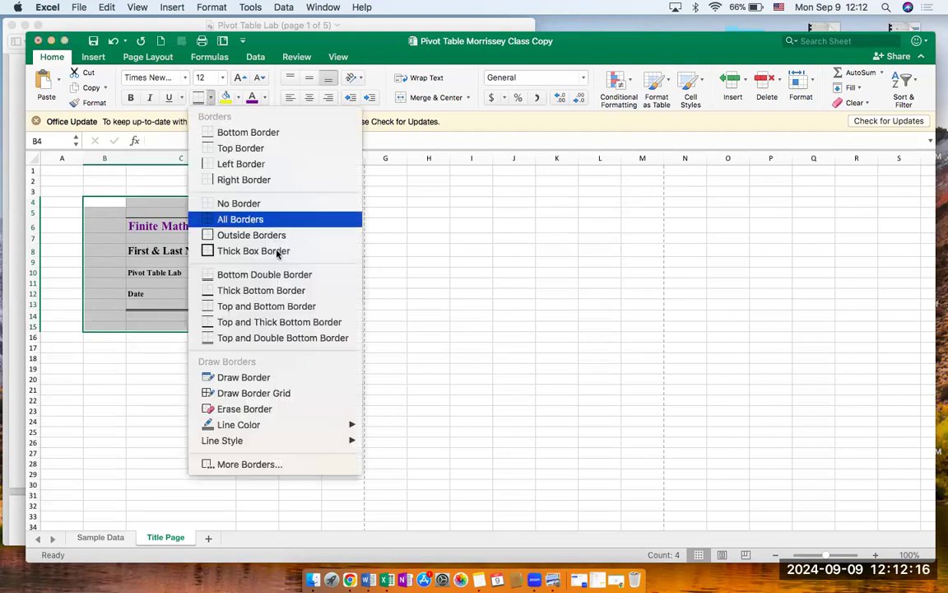
click(261, 236)
click(212, 440)
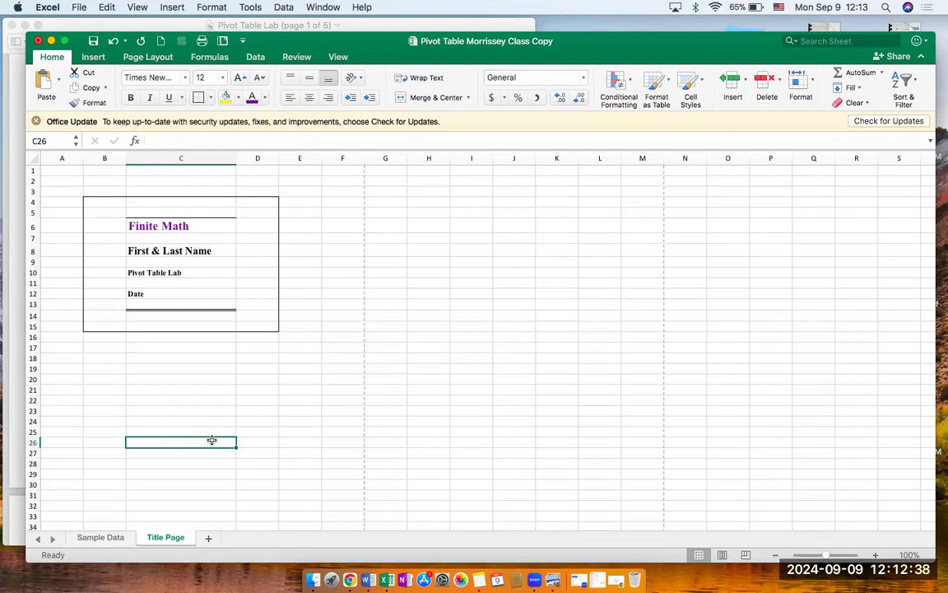
Step: Add a new worksheet and name it Problem 1
click(209, 538)
double_click(220, 538)
text(Problem 1)
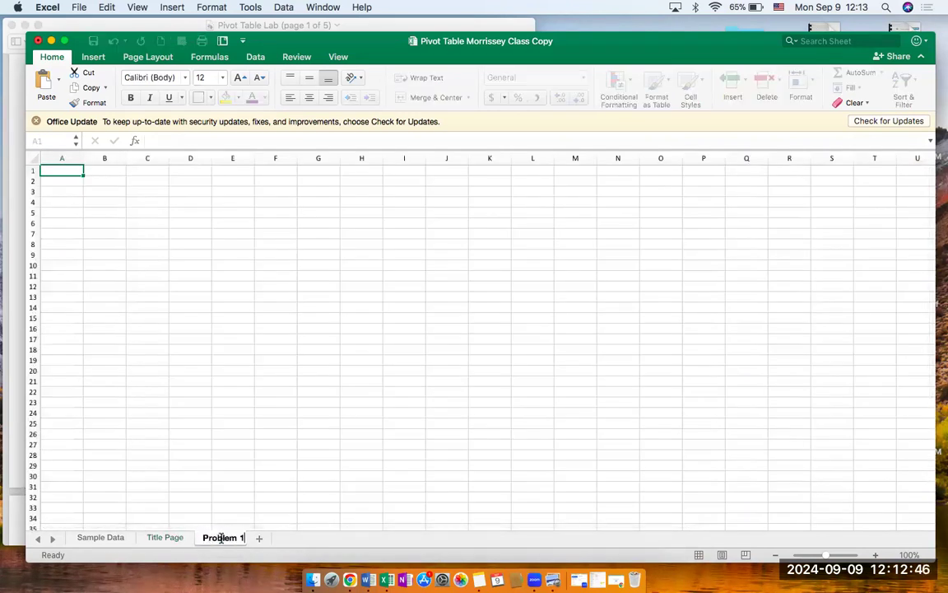
Step: Copy columns A to E of the Sample Data sheet into the Problem 1 sheet, starting at A1
click(101, 540)
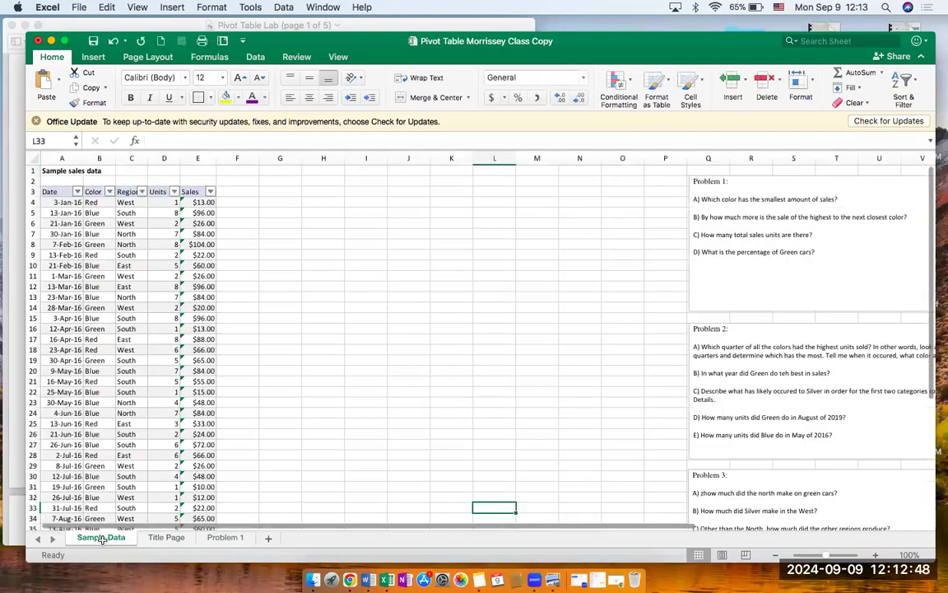
click(30, 156)
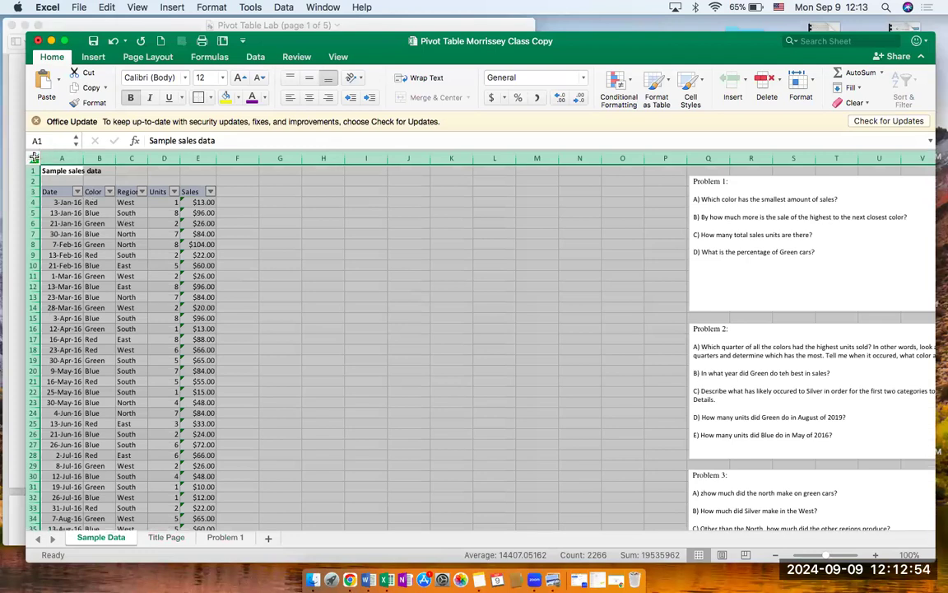
click(97, 233)
drag(60, 157, 194, 157)
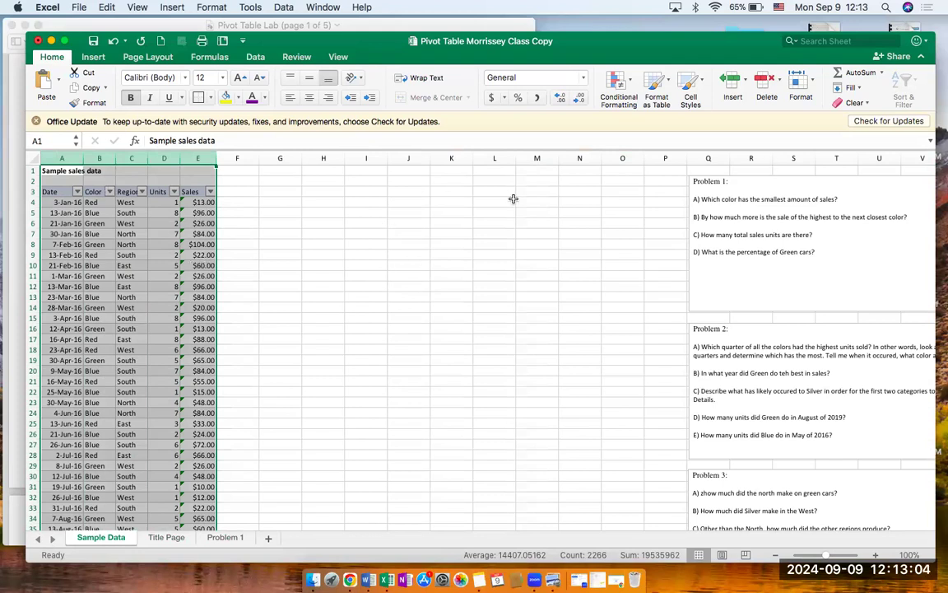
key(super+c)
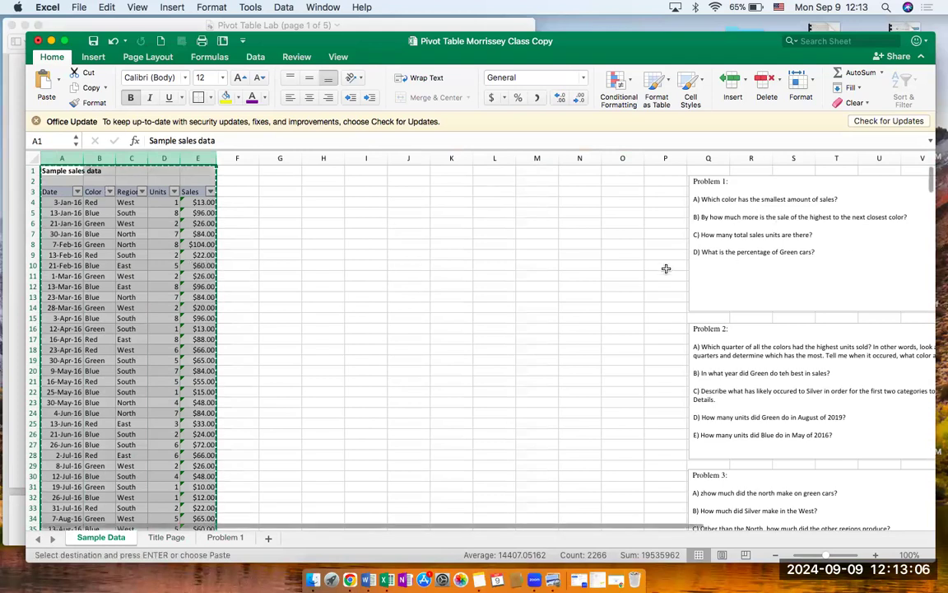
click(225, 537)
key(super+v)
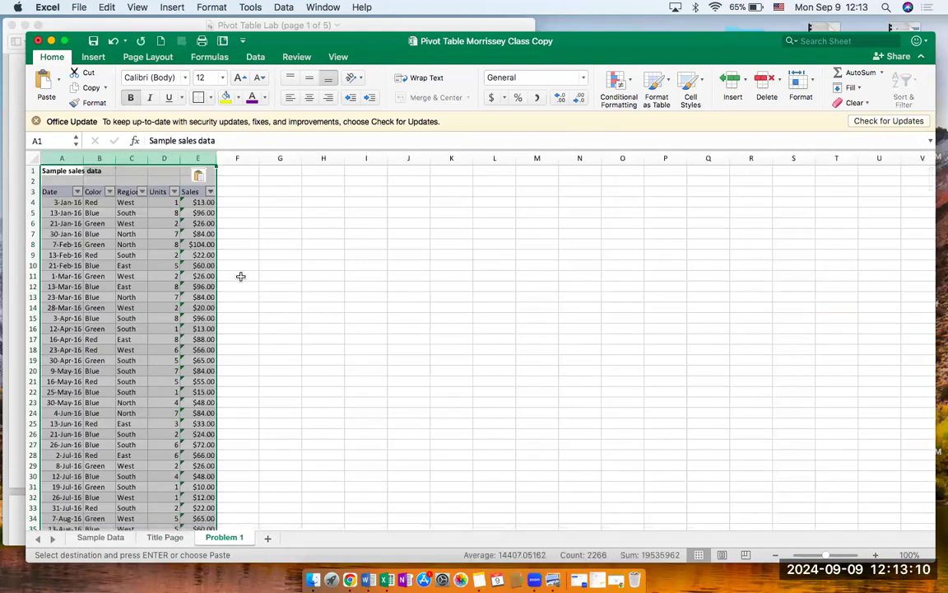
click(241, 276)
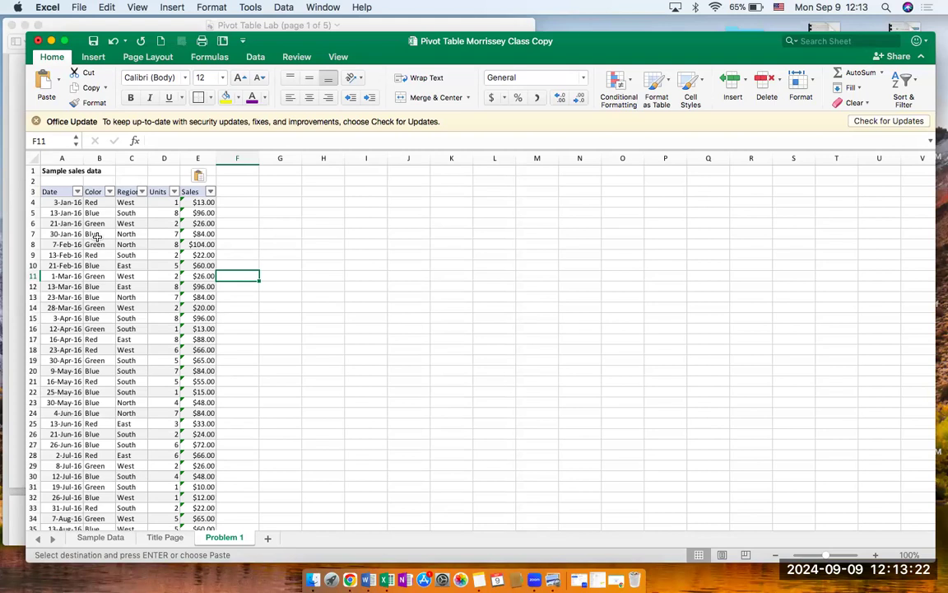
Step: Zoom the sheet to 130% and arrange the narrowed workbook window beside the narrowed Pivot Table Lab instructions in Preview
drag(389, 42, 399, 41)
drag(510, 44, 471, 28)
click(846, 539)
click(843, 539)
click(843, 540)
drag(748, 354, 696, 359)
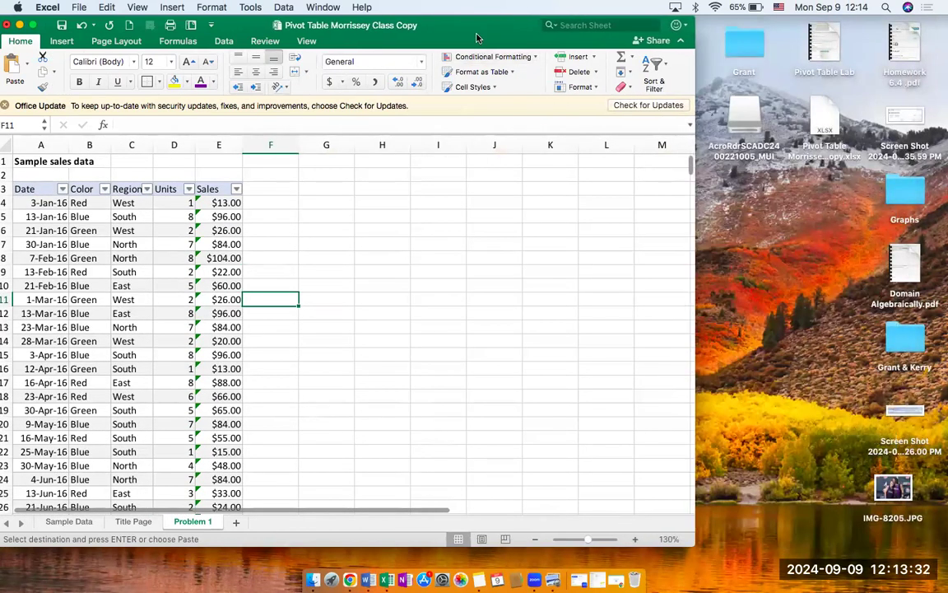
drag(777, 42, 848, 31)
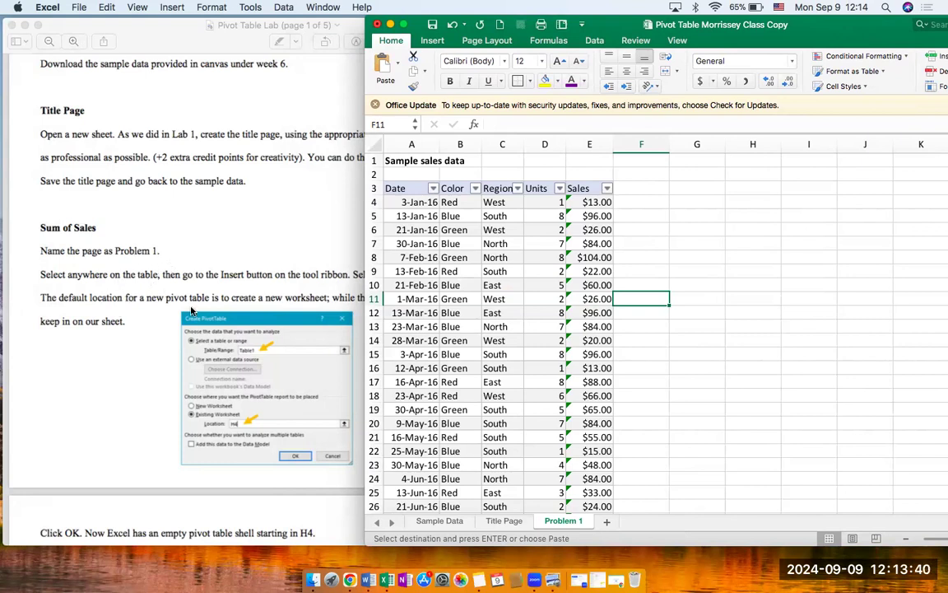
click(191, 304)
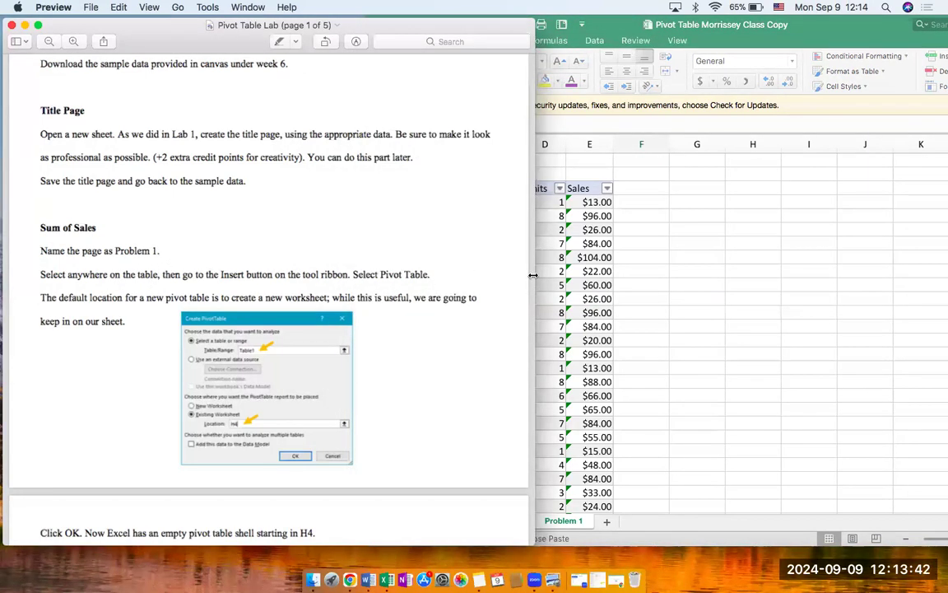
drag(534, 277, 405, 277)
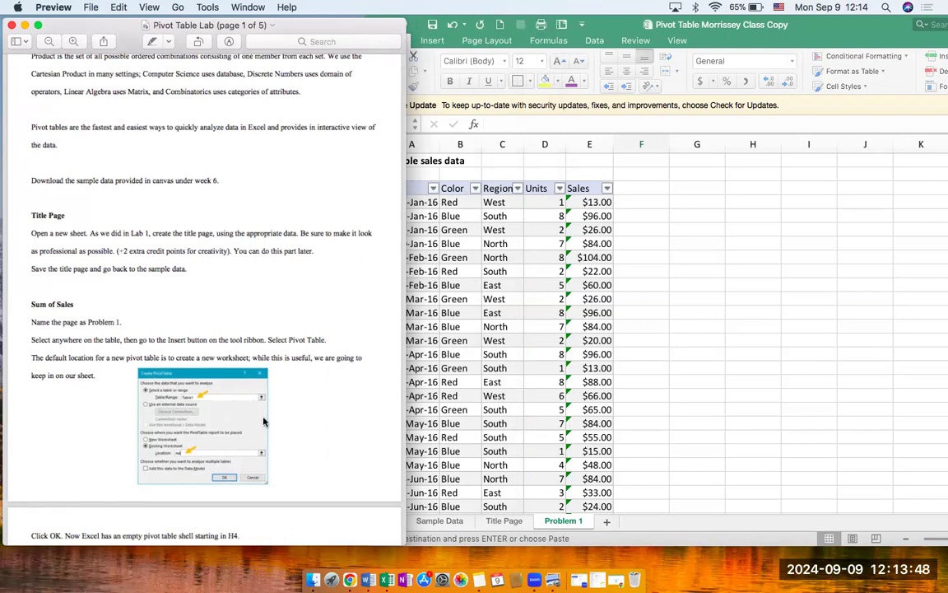
Step: Insert a PivotTable from Table123 on the existing Problem 1 worksheet at H4
click(460, 398)
click(494, 313)
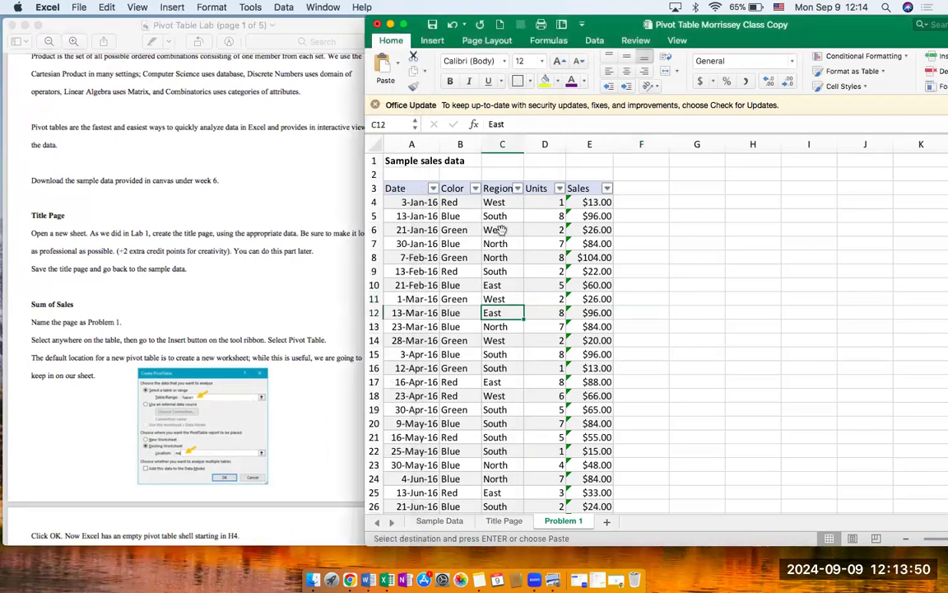
click(434, 43)
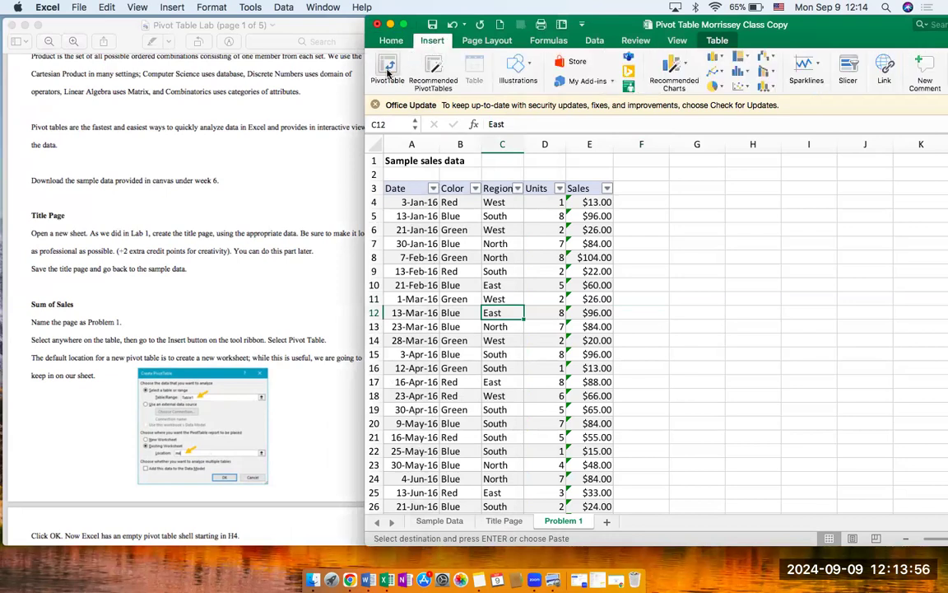
click(388, 66)
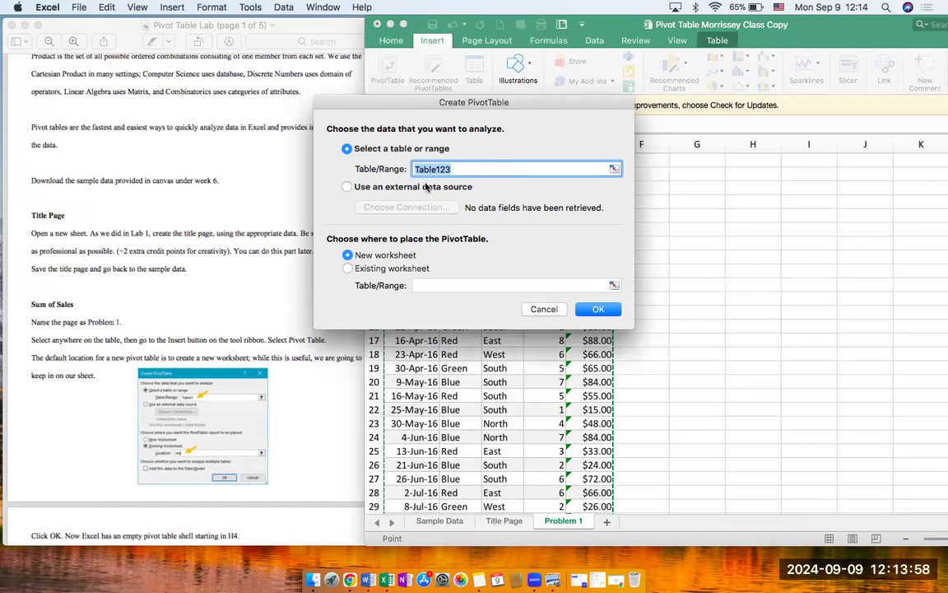
click(348, 269)
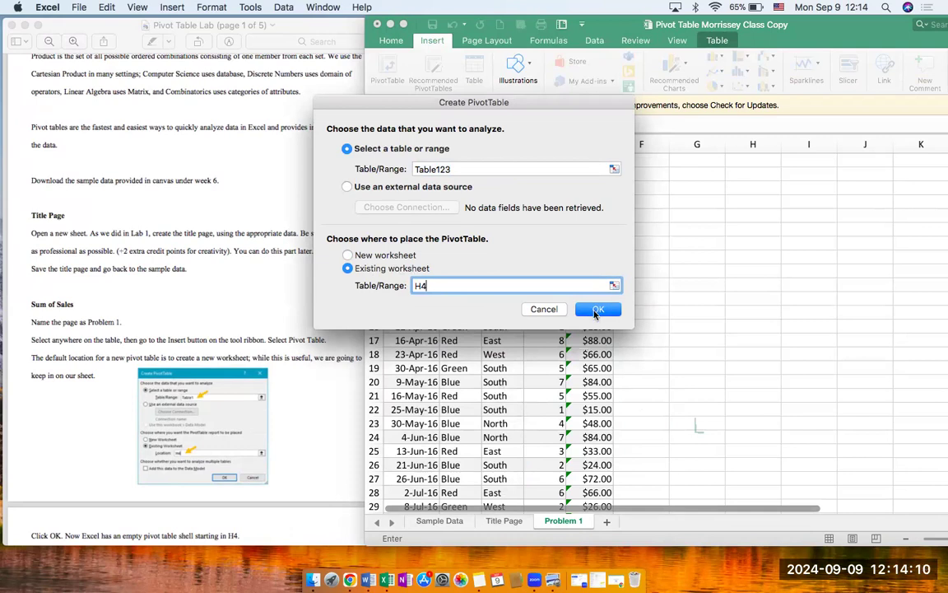
click(598, 311)
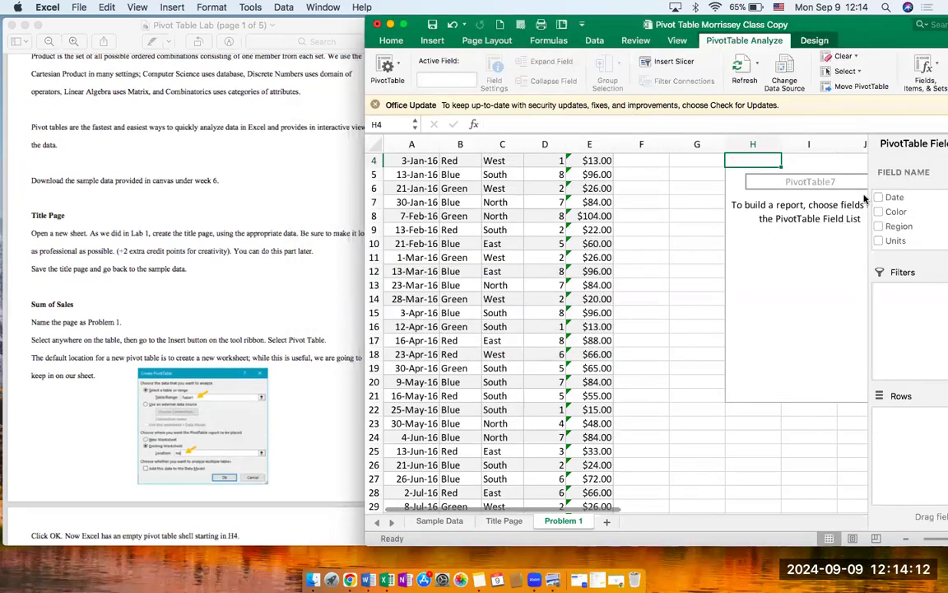
Step: Read the lab instructions on building the pivot table from its fields and look at the empty pivot table at H4
scroll(219, 416, down, 10)
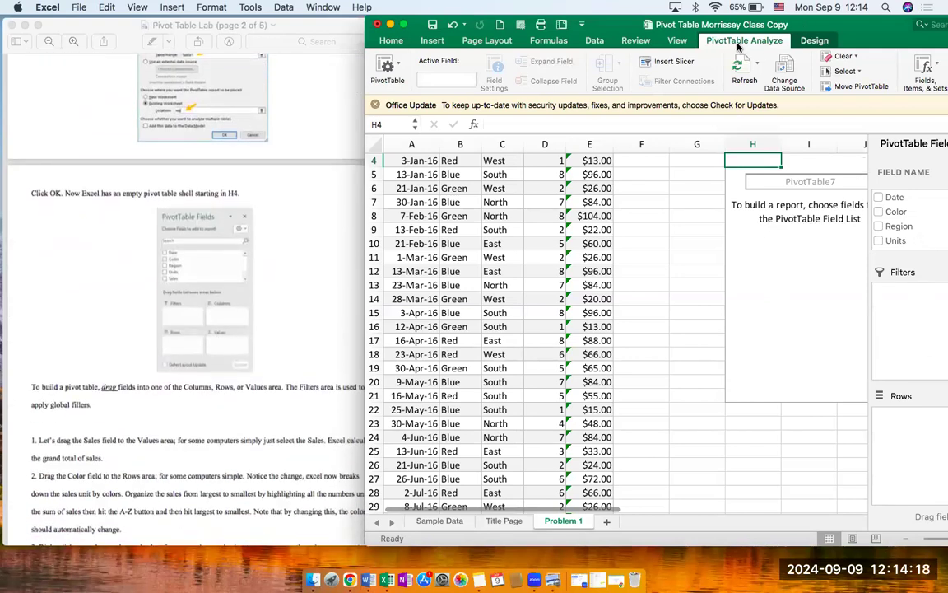
drag(798, 25, 637, 37)
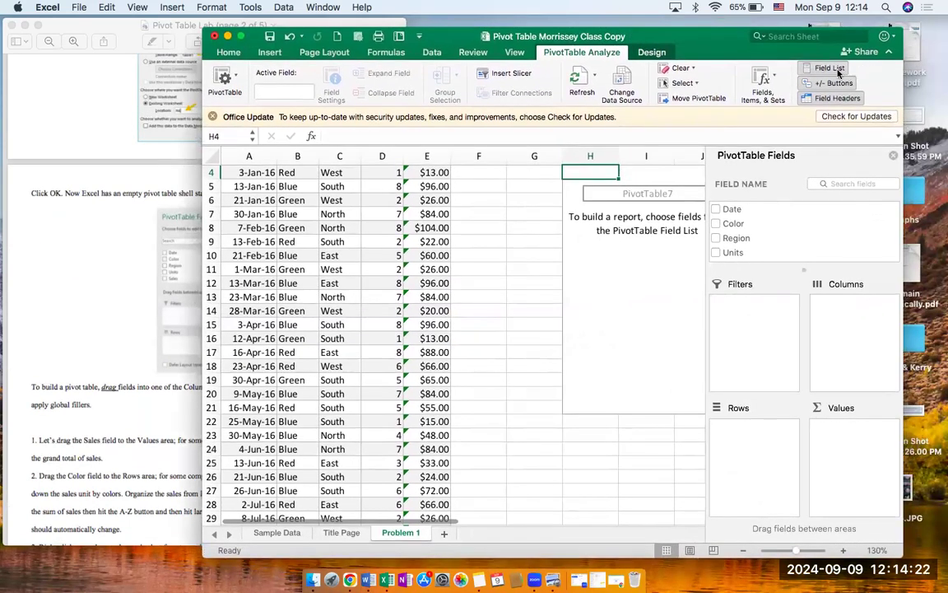
drag(721, 48, 884, 36)
drag(928, 7, 940, 7)
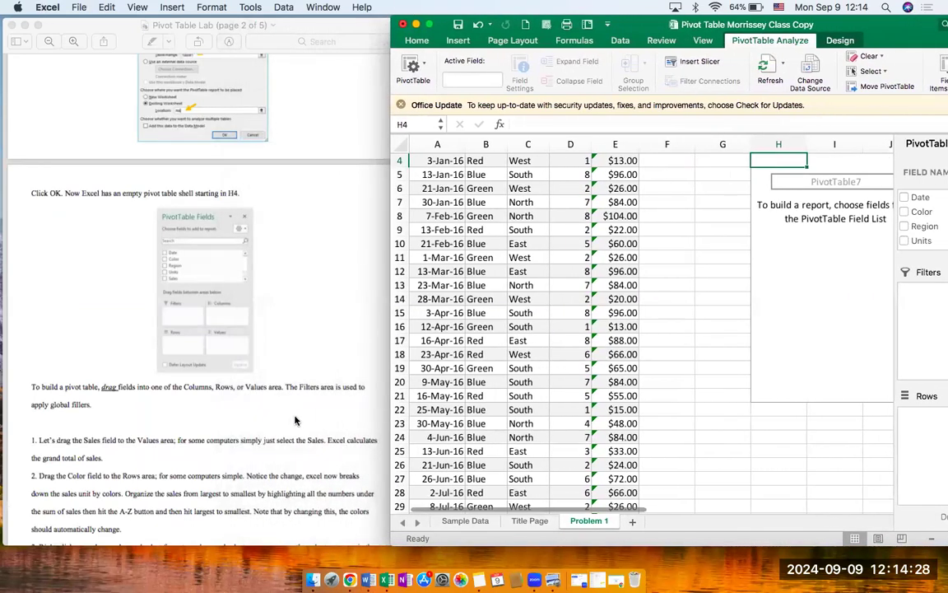
scroll(243, 465, down, 1)
scroll(243, 465, down, 1)
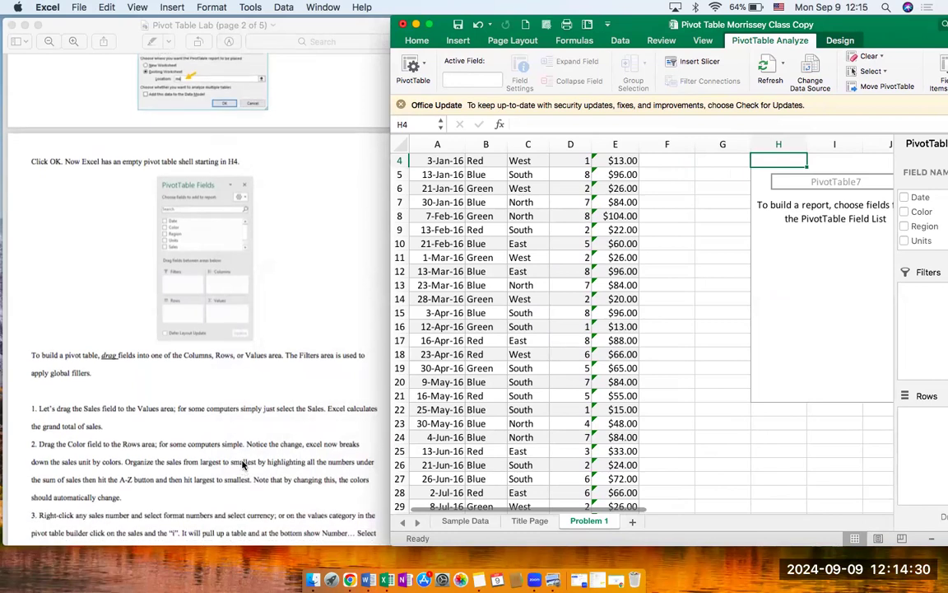
scroll(244, 465, up, 1)
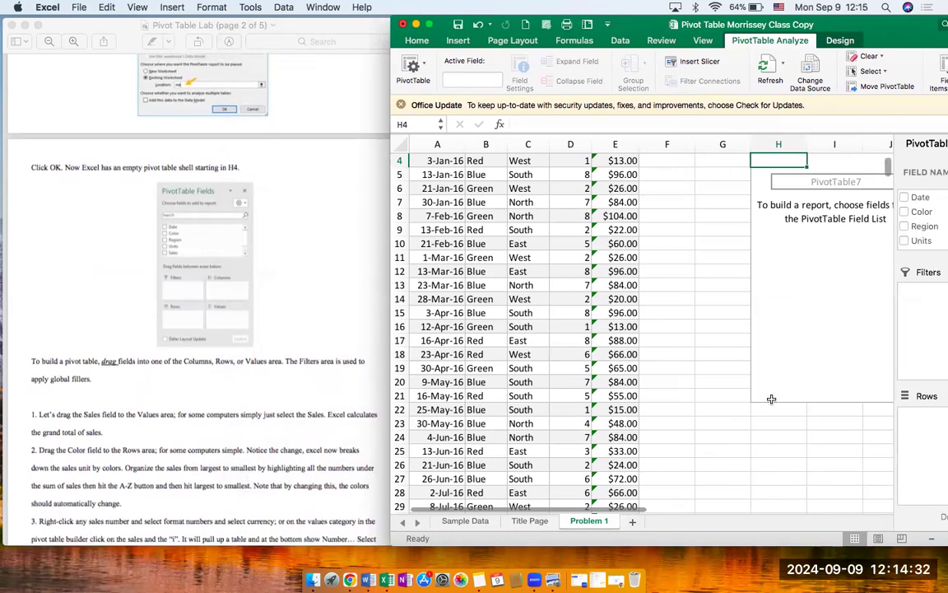
scroll(773, 399, right, 10)
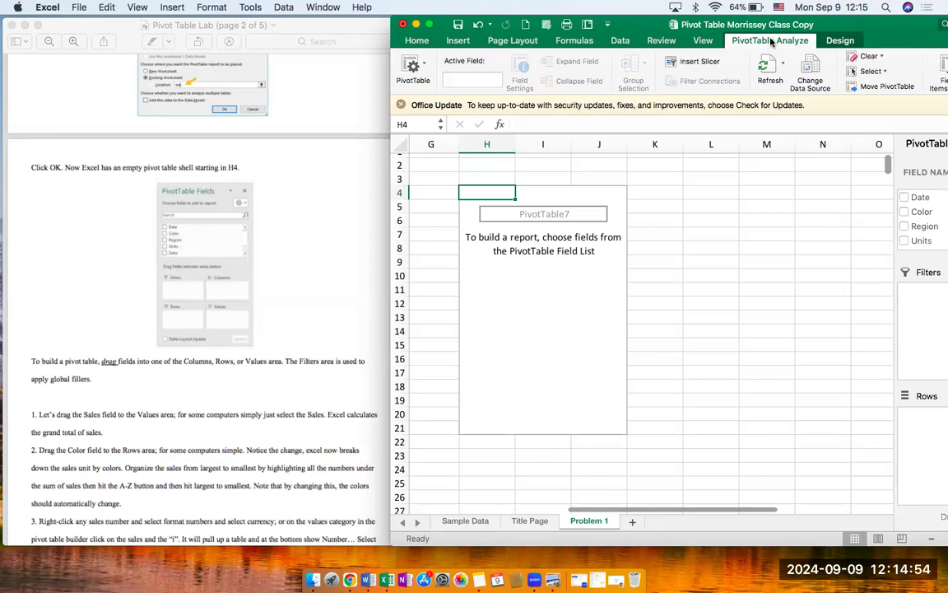
Step: Bring the whole field list on screen and add Sales to the pivot table's Values and Color to its Rows
double_click(874, 29)
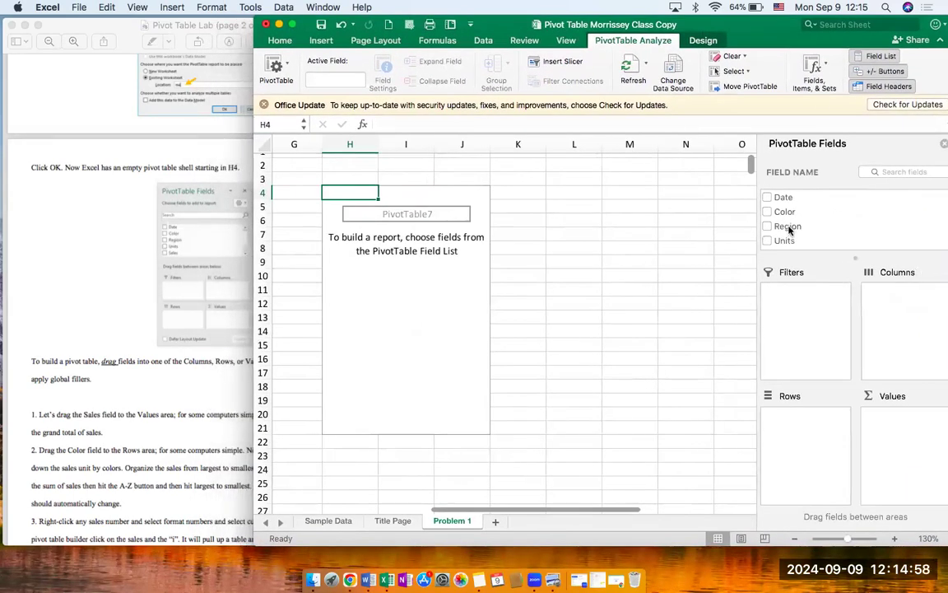
scroll(785, 241, down, 1)
drag(784, 242, 931, 427)
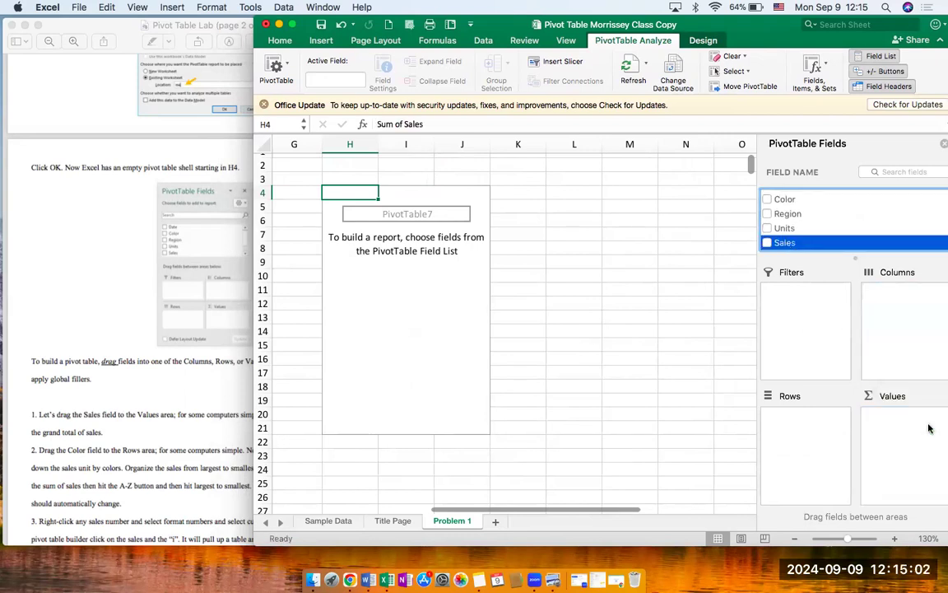
drag(788, 202, 802, 430)
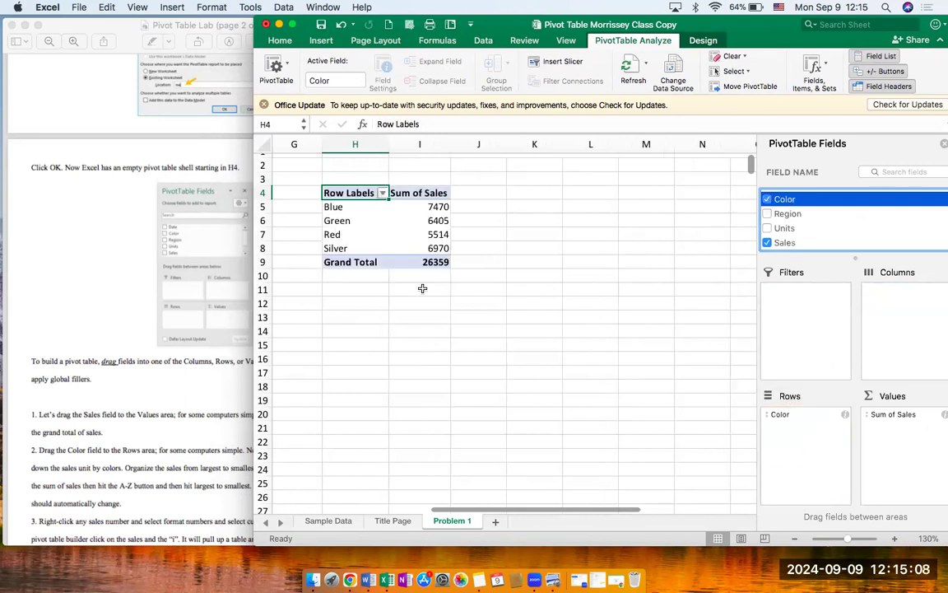
Step: Check the lab's sorting instruction and sort the pivot table's Sum of Sales values from largest to smallest
click(109, 489)
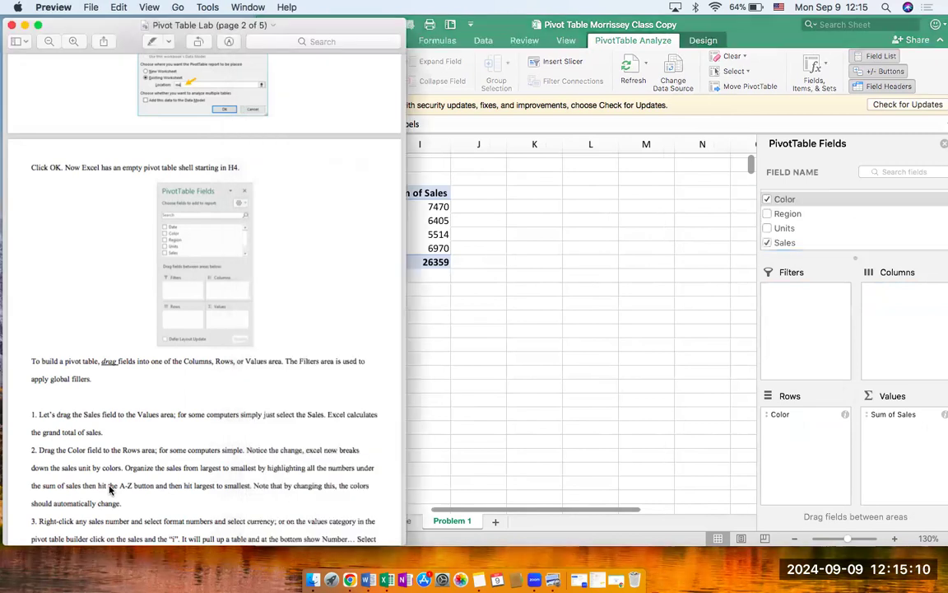
scroll(109, 489, down, 2)
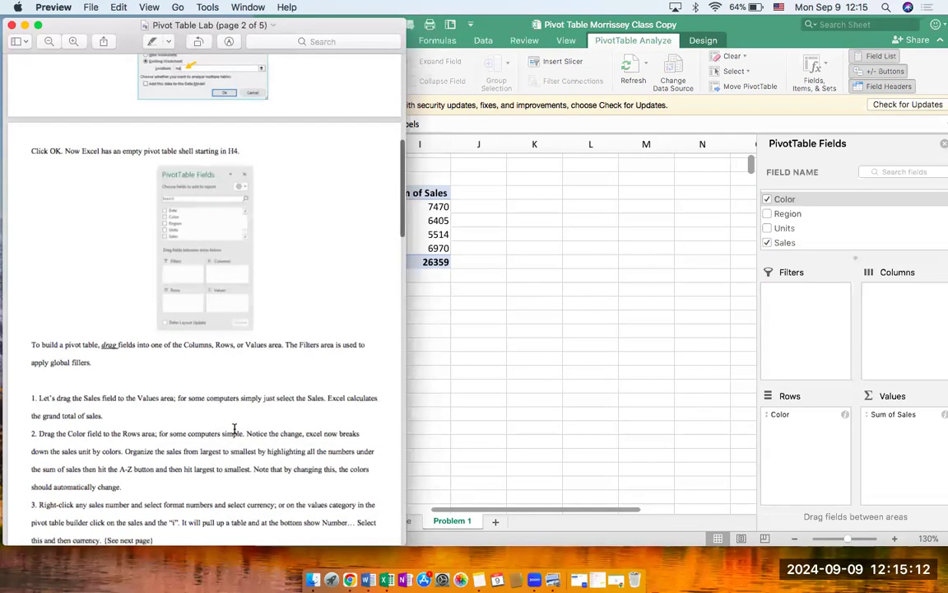
scroll(235, 429, down, 5)
click(457, 402)
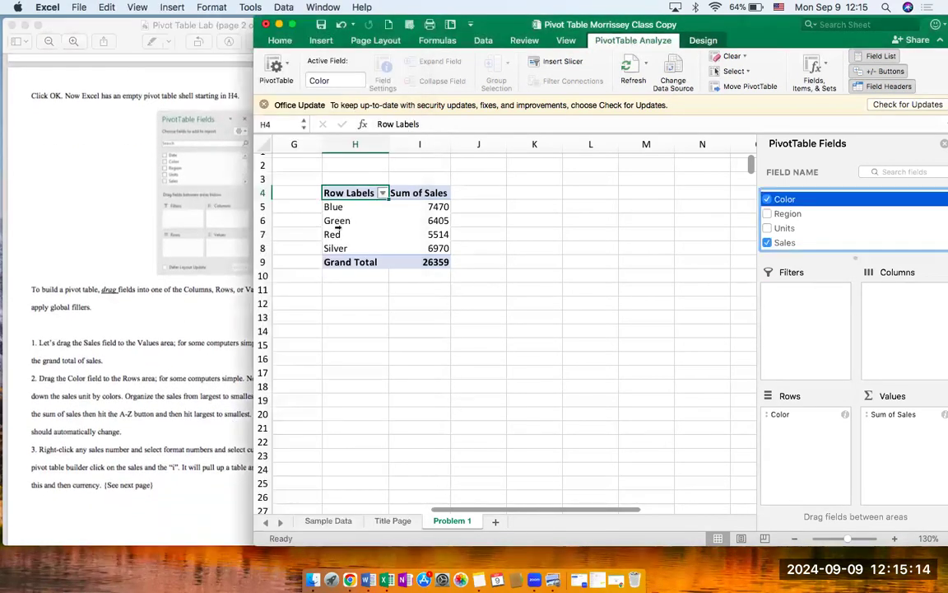
click(132, 434)
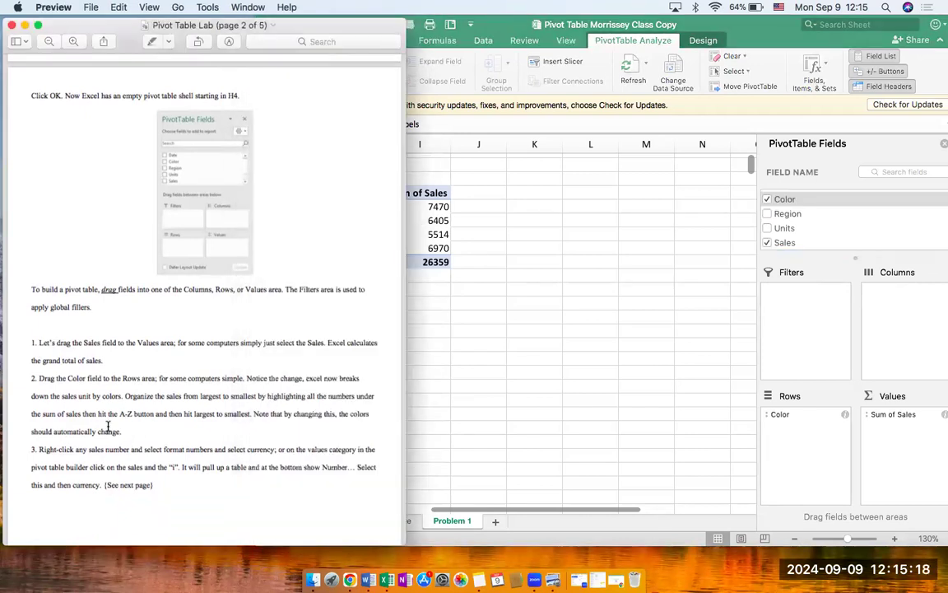
click(440, 212)
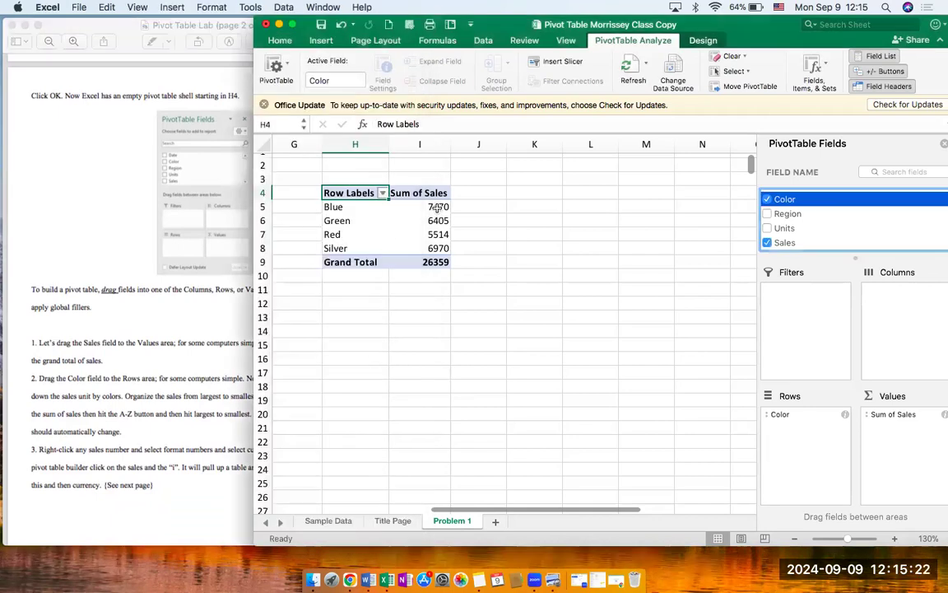
click(438, 207)
drag(436, 206, 430, 262)
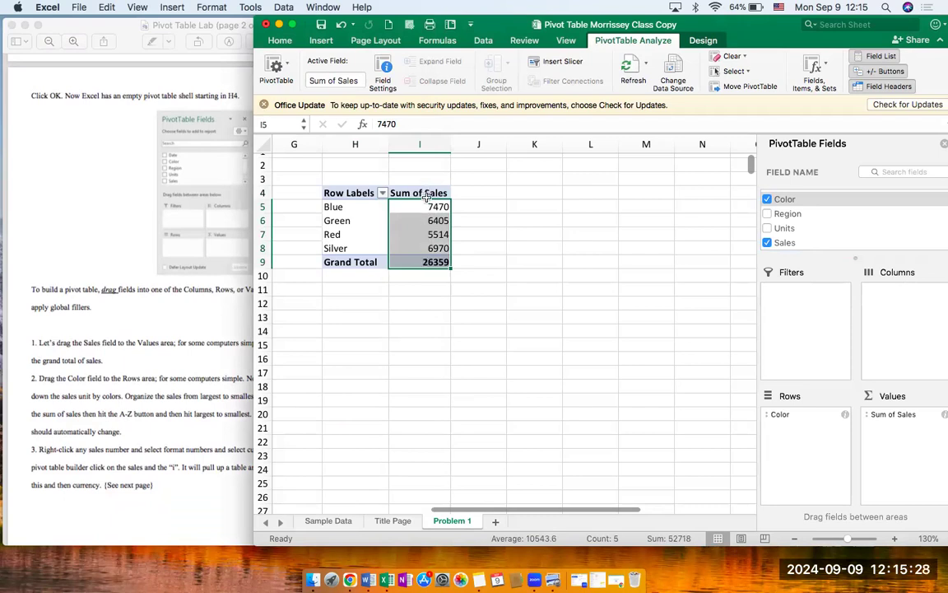
click(279, 41)
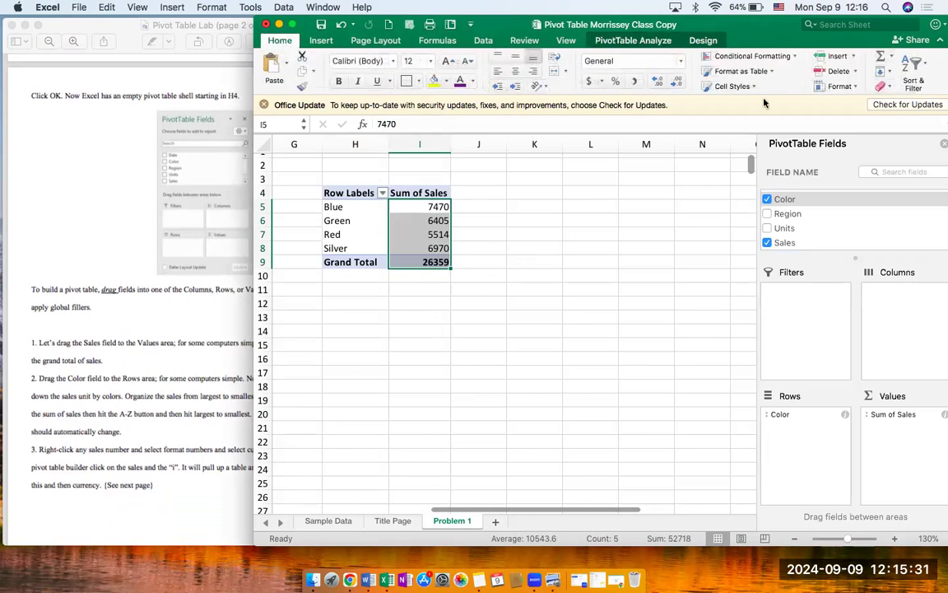
click(918, 71)
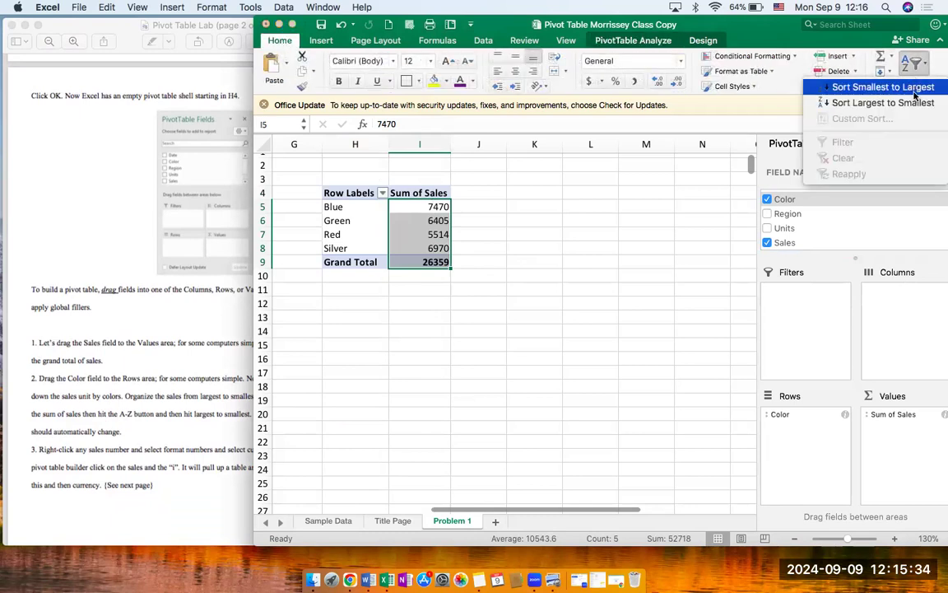
click(912, 103)
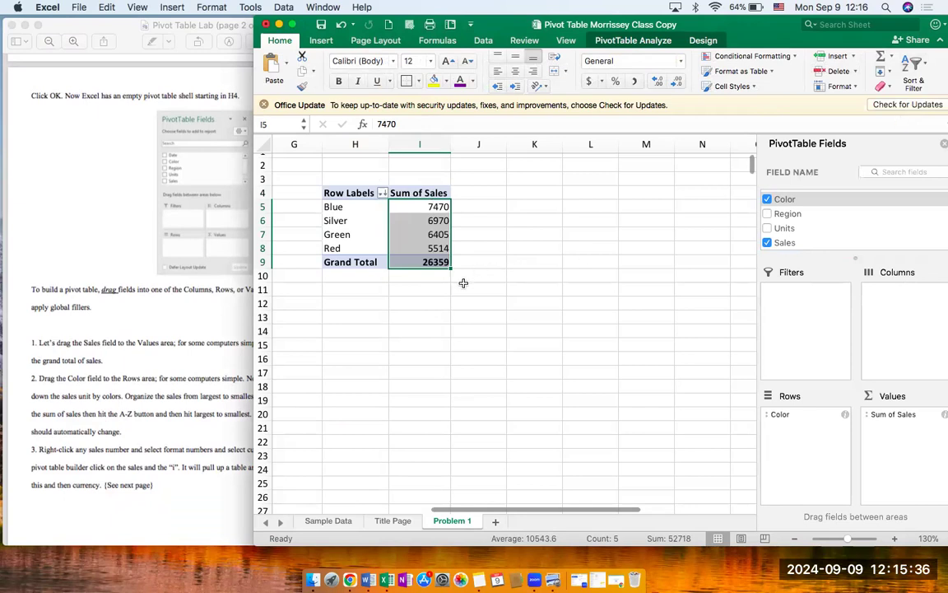
click(424, 301)
Step: Read the lab's currency-format instructions in Preview and widen its window to enlarge the page
click(170, 465)
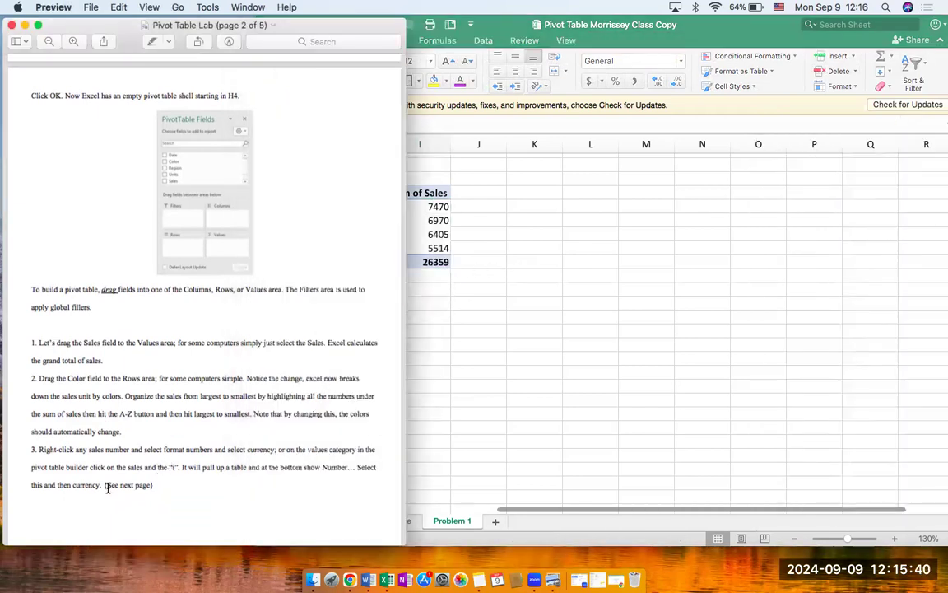
scroll(108, 486, down, 10)
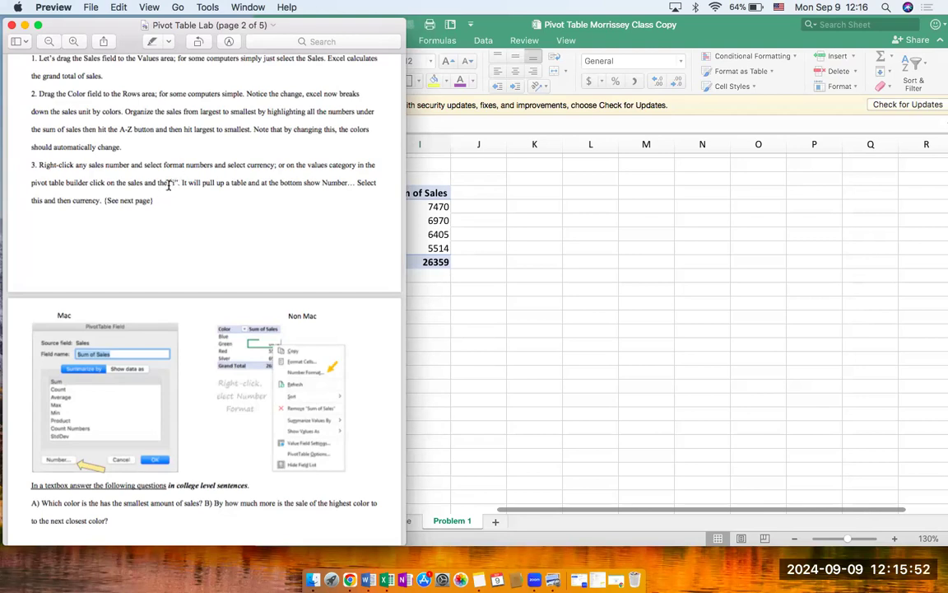
click(284, 398)
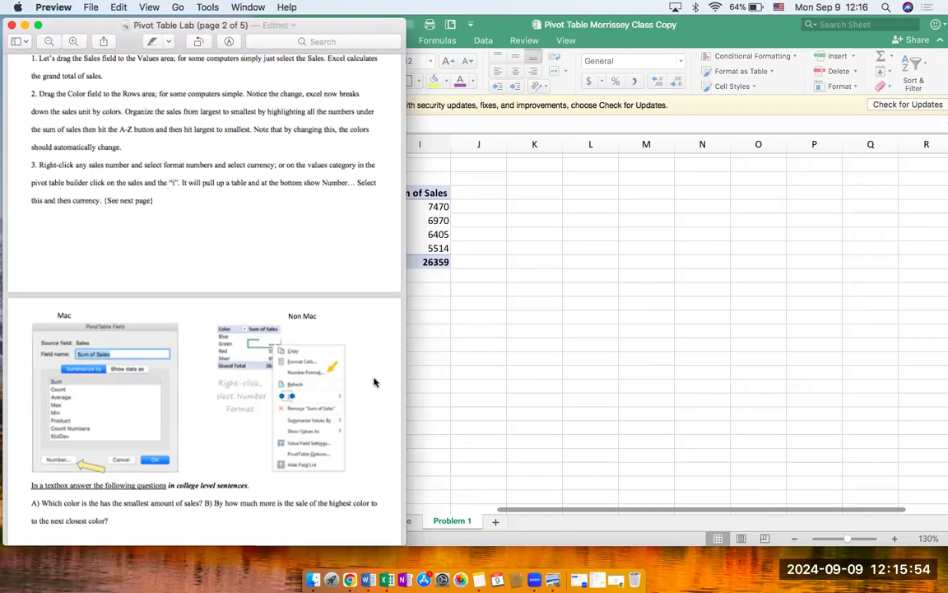
drag(406, 369, 637, 366)
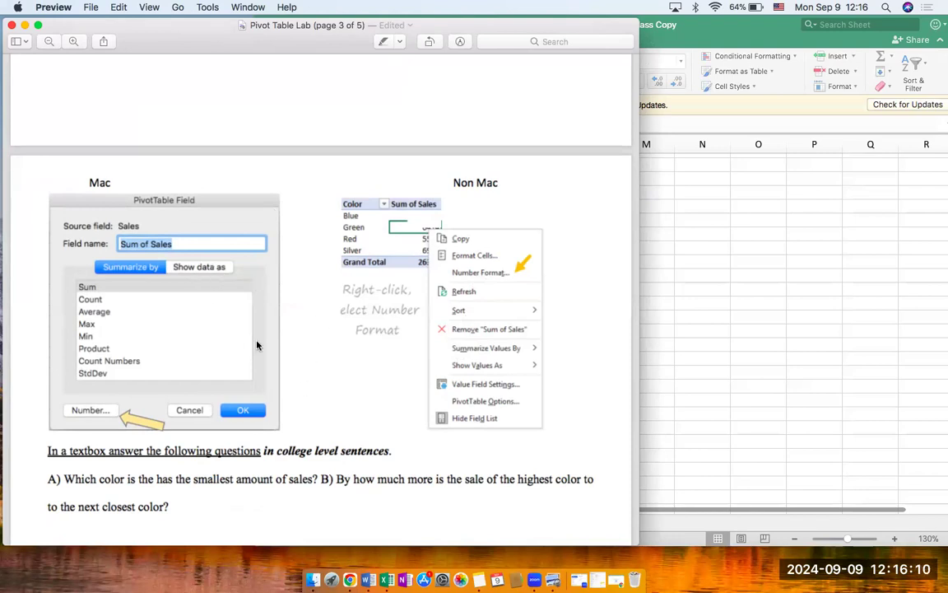
scroll(359, 395, up, 5)
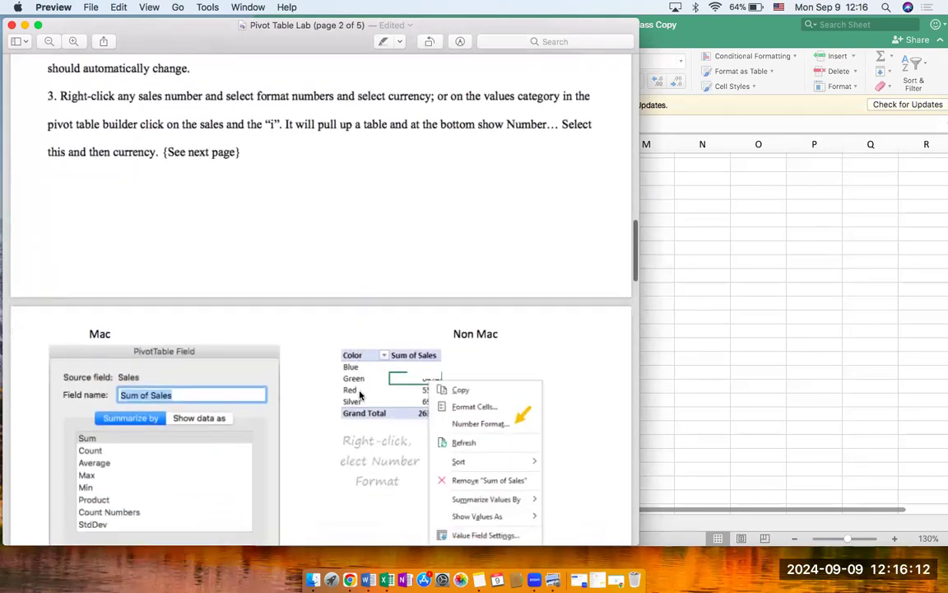
Step: Return to the workbook and move and widen its window until the pivot table's whole Values area is on screen
click(665, 349)
click(419, 234)
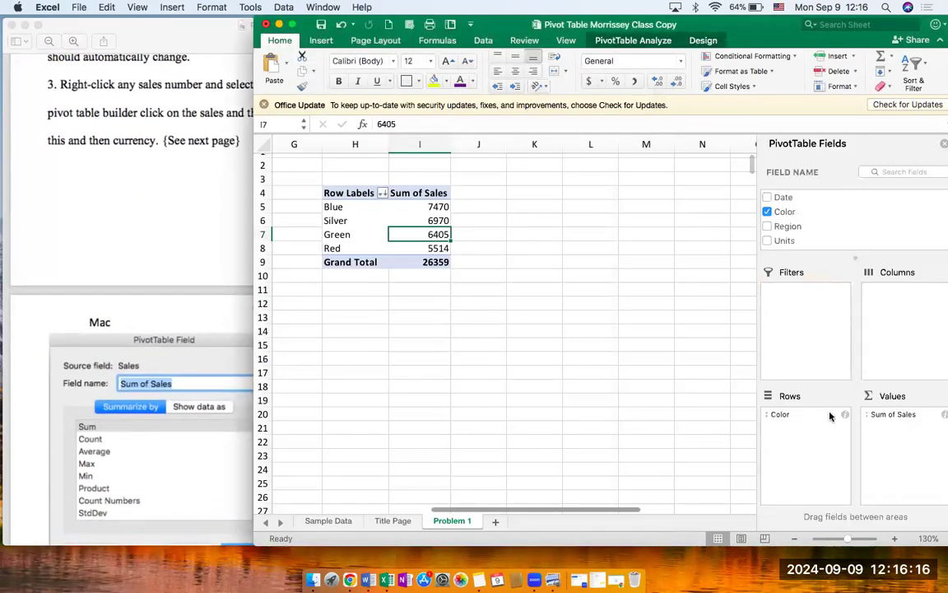
click(939, 419)
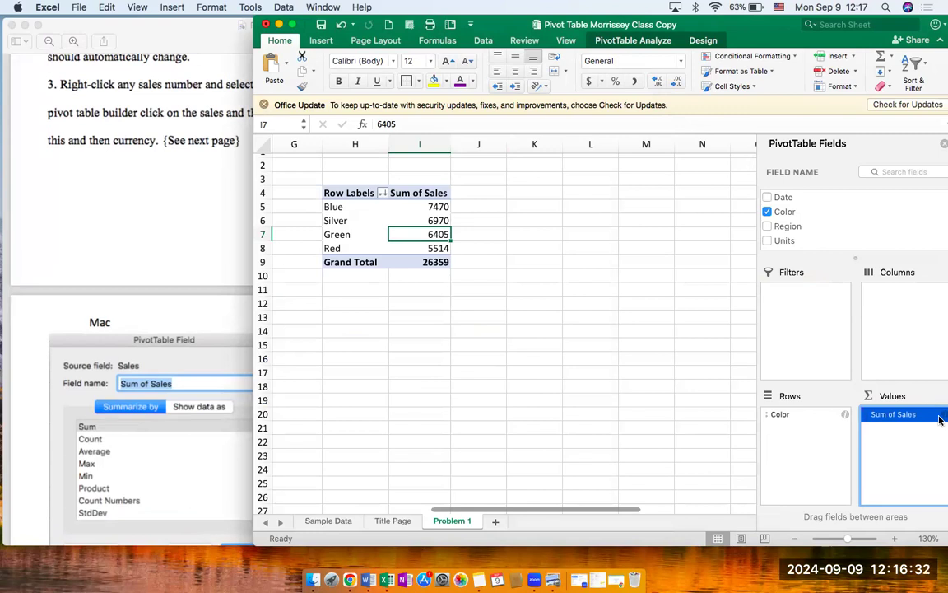
drag(780, 34, 724, 34)
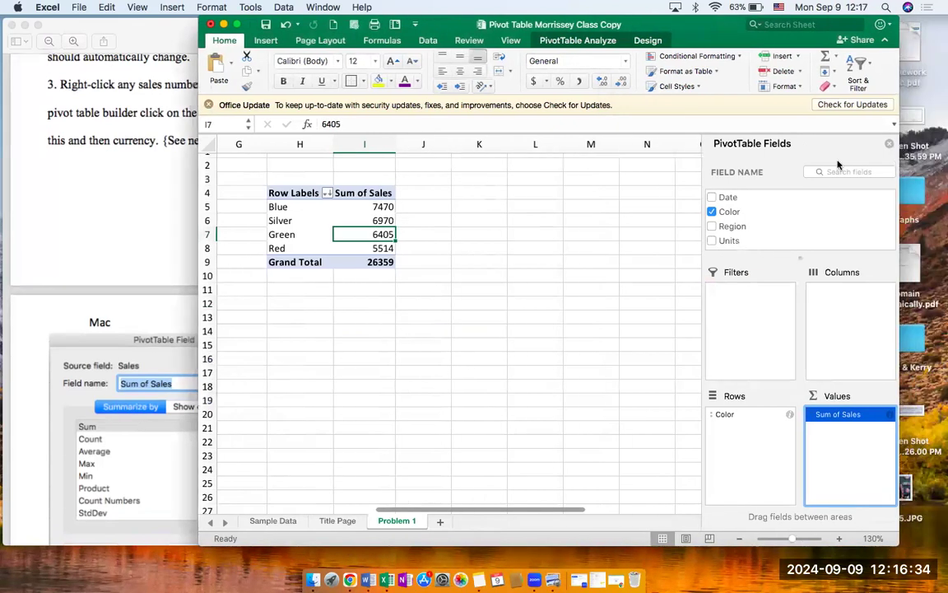
drag(902, 428, 935, 420)
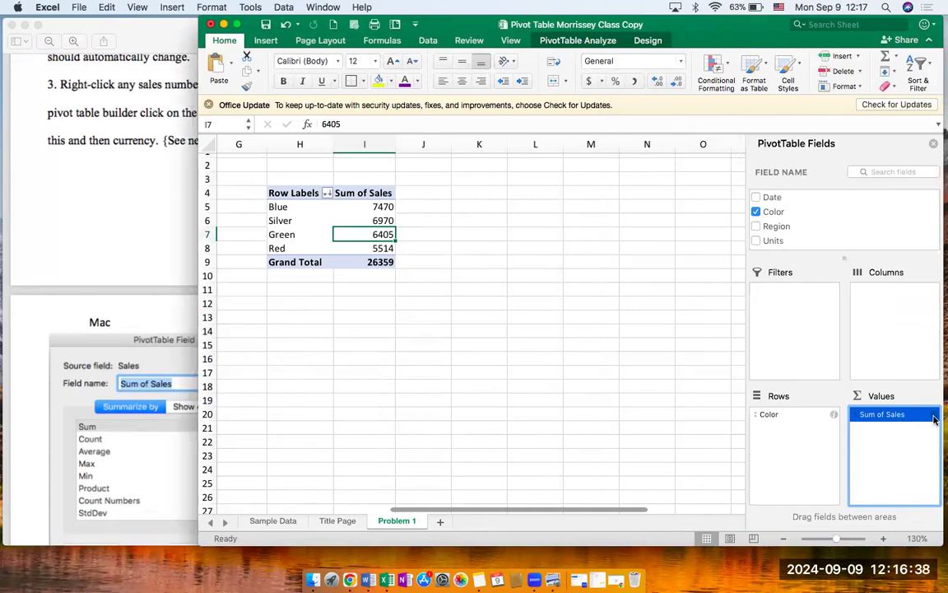
Step: Format the pivot table's Sum of Sales field as Currency with 2 decimal places and the $ symbol
click(364, 288)
click(368, 222)
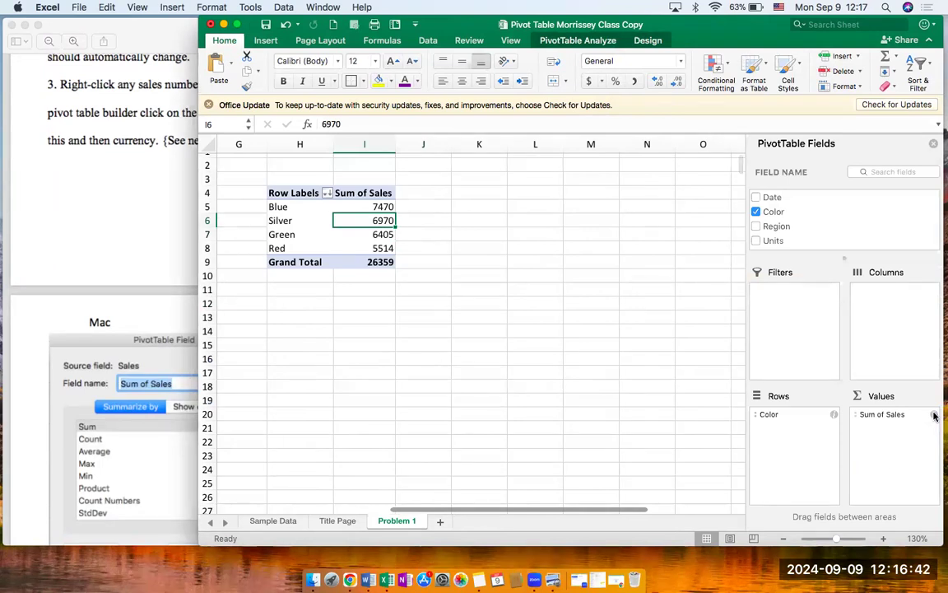
click(934, 415)
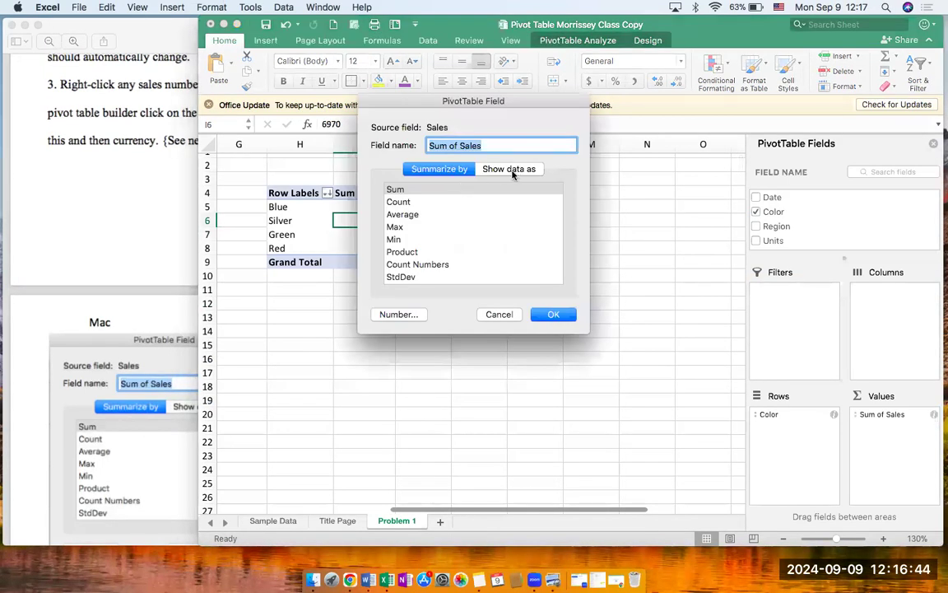
click(403, 315)
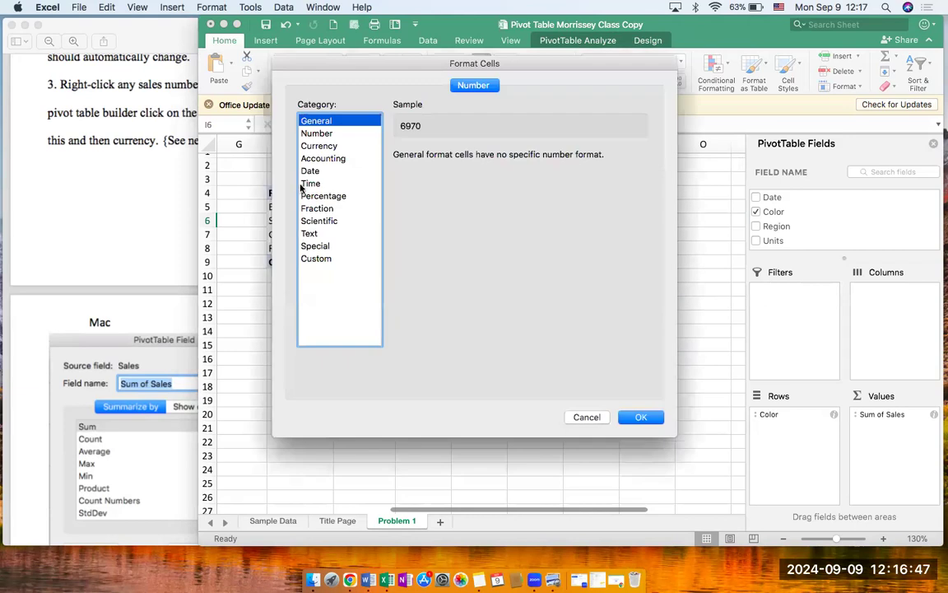
click(328, 147)
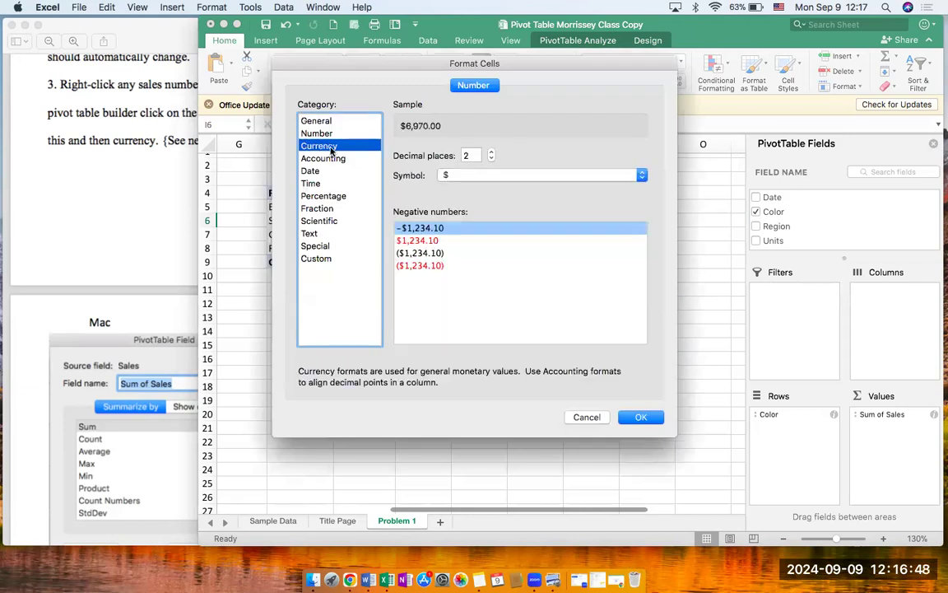
click(655, 417)
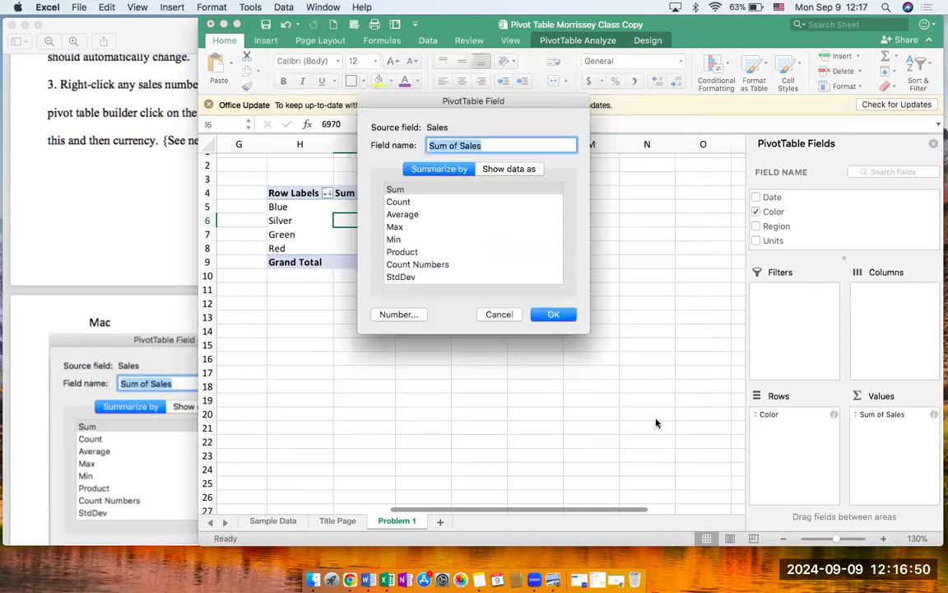
click(553, 316)
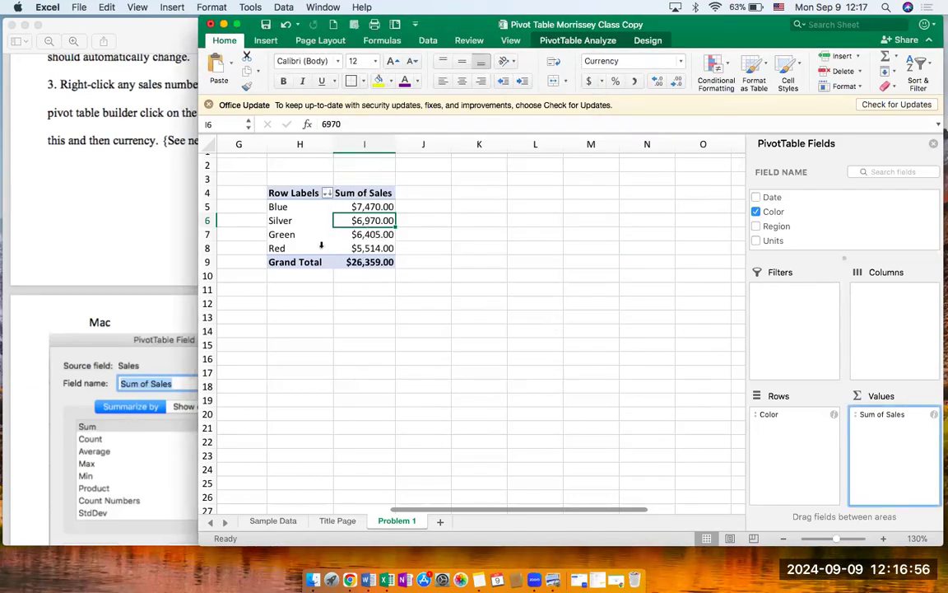
Step: Move the workbook aside to read the lab's text box questions on colour sales, and bring its window back fully on screen
drag(681, 25, 759, 433)
drag(768, 80, 935, 7)
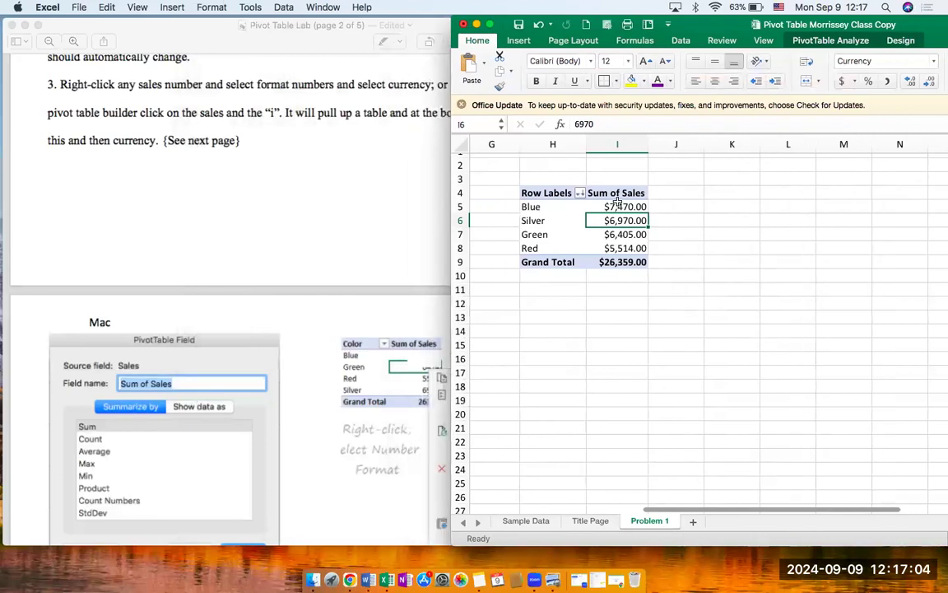
scroll(265, 503, down, 8)
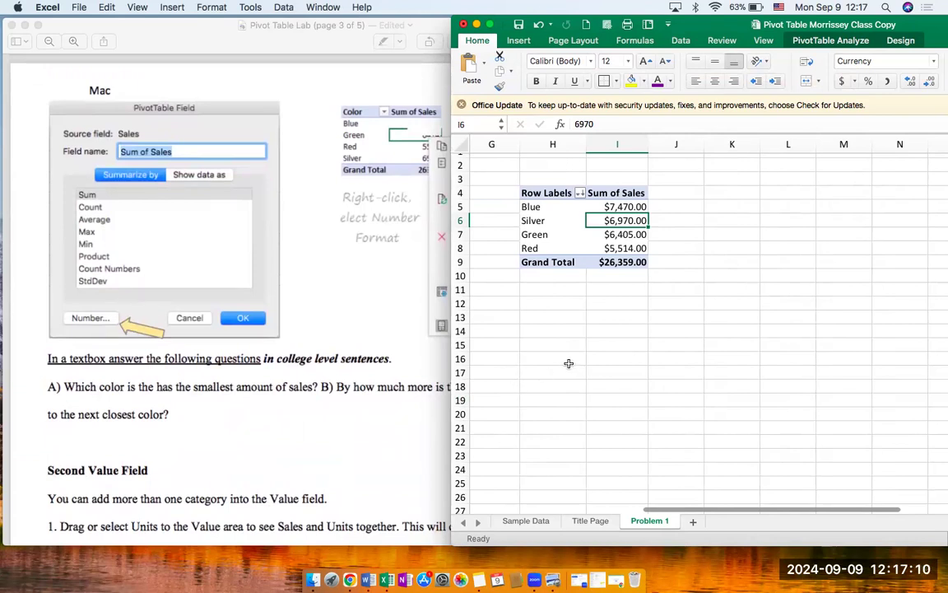
click(571, 317)
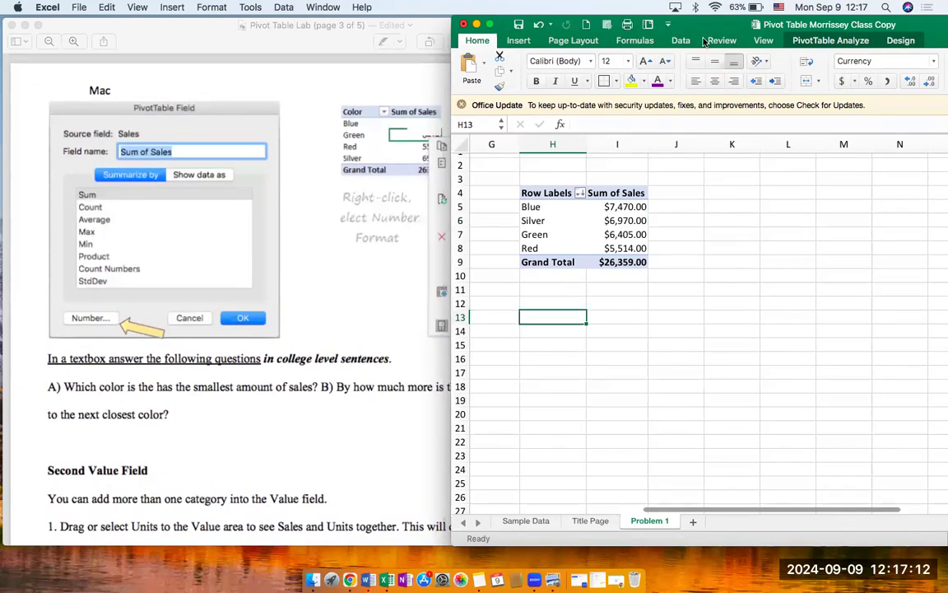
drag(688, 28, 392, 22)
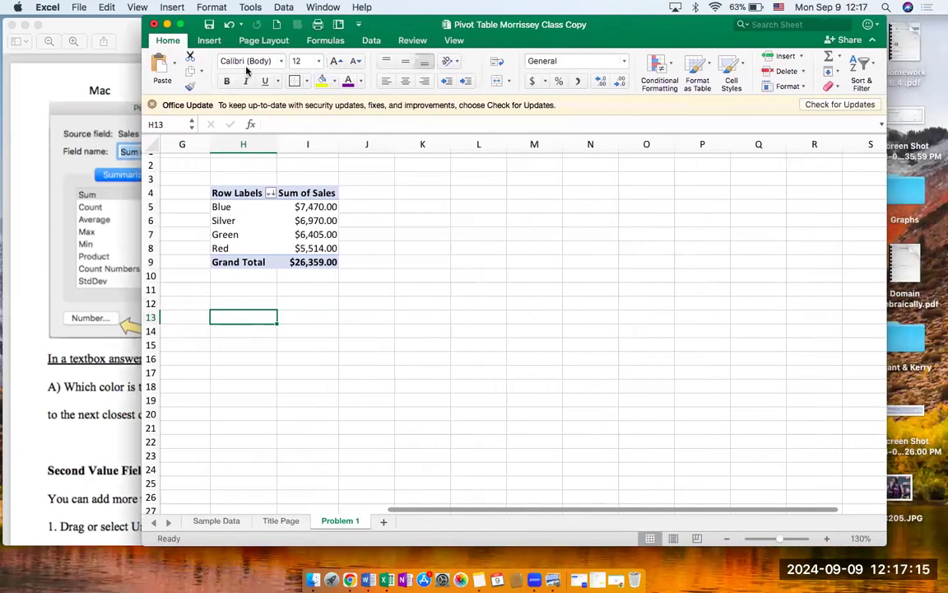
click(210, 40)
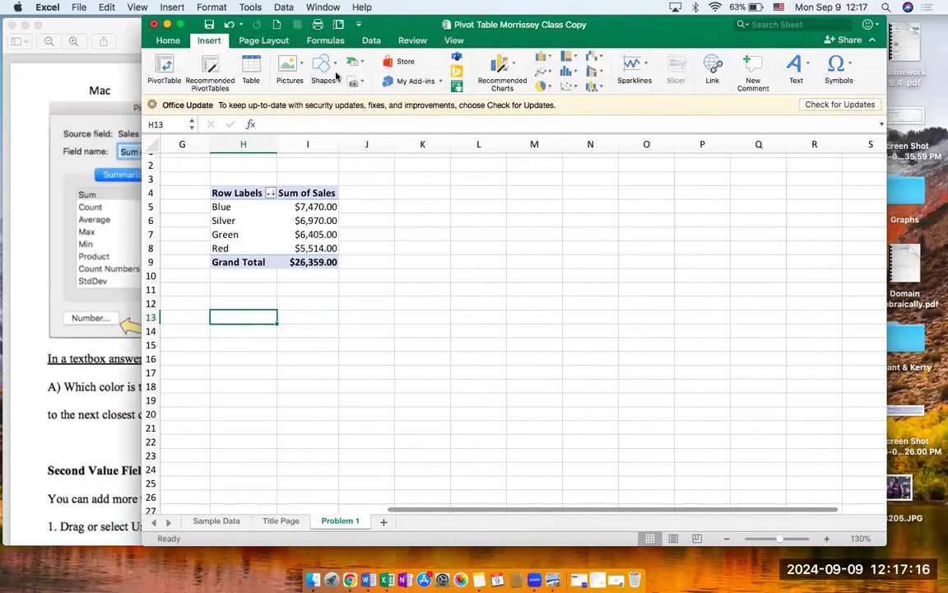
click(792, 66)
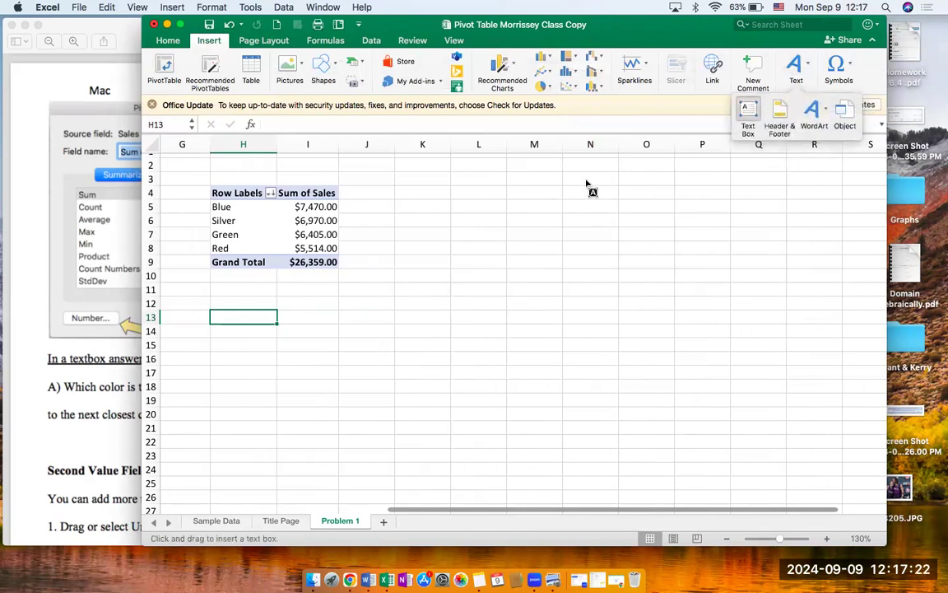
drag(211, 292, 460, 397)
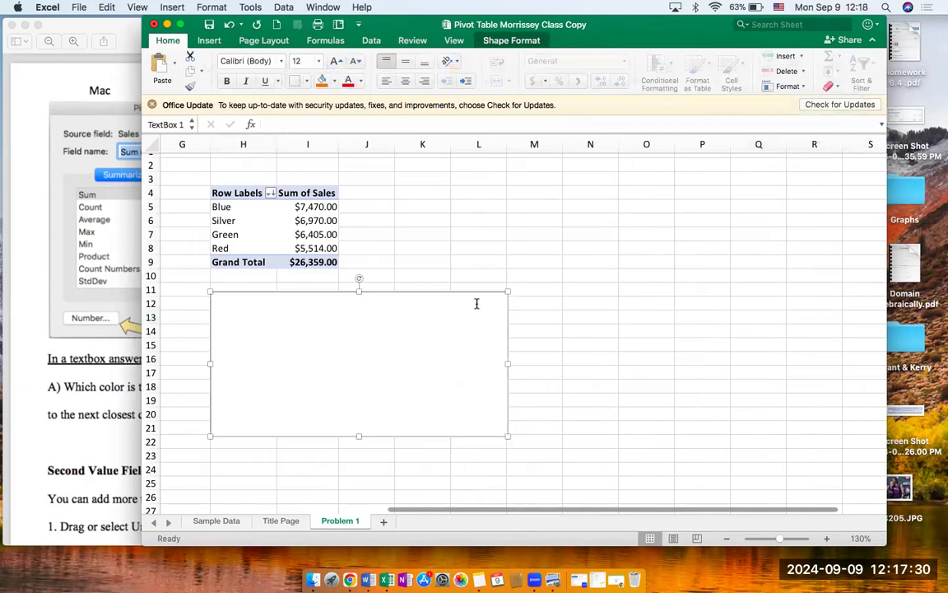
key(Delete)
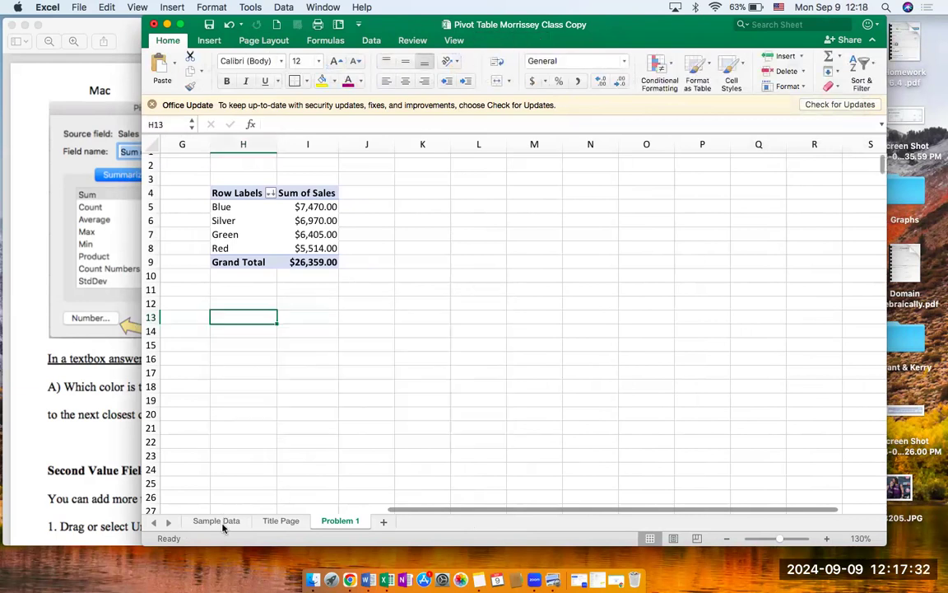
Step: Copy the Problem 1 questions text box from the Sample Data sheet to cell H13 of the Problem 1 sheet, below the pivot table
click(220, 524)
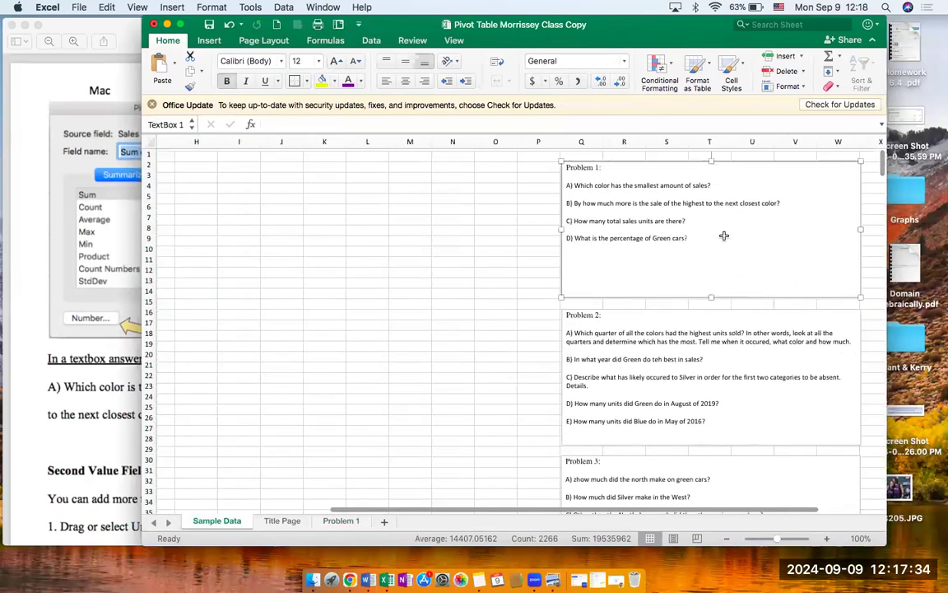
click(756, 161)
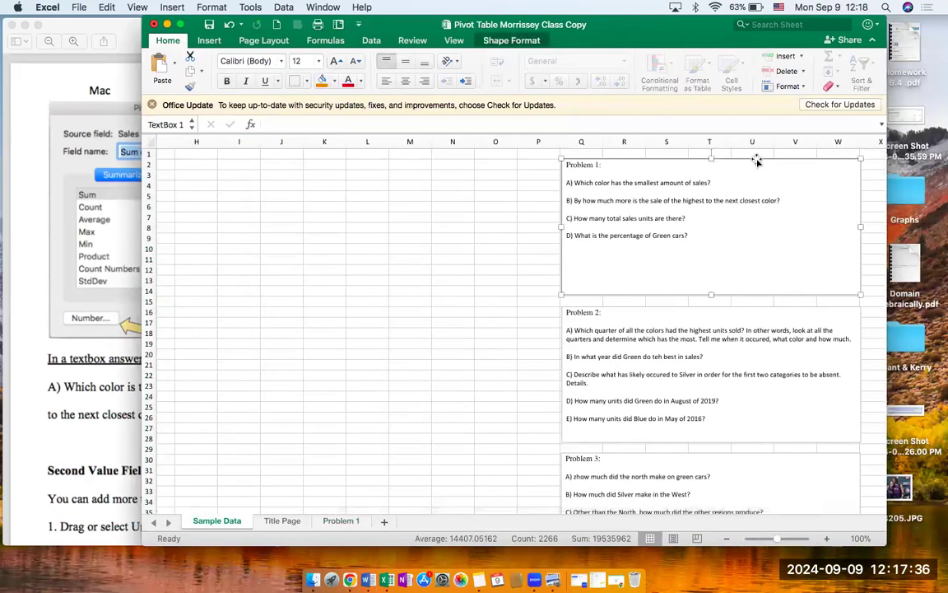
click(341, 521)
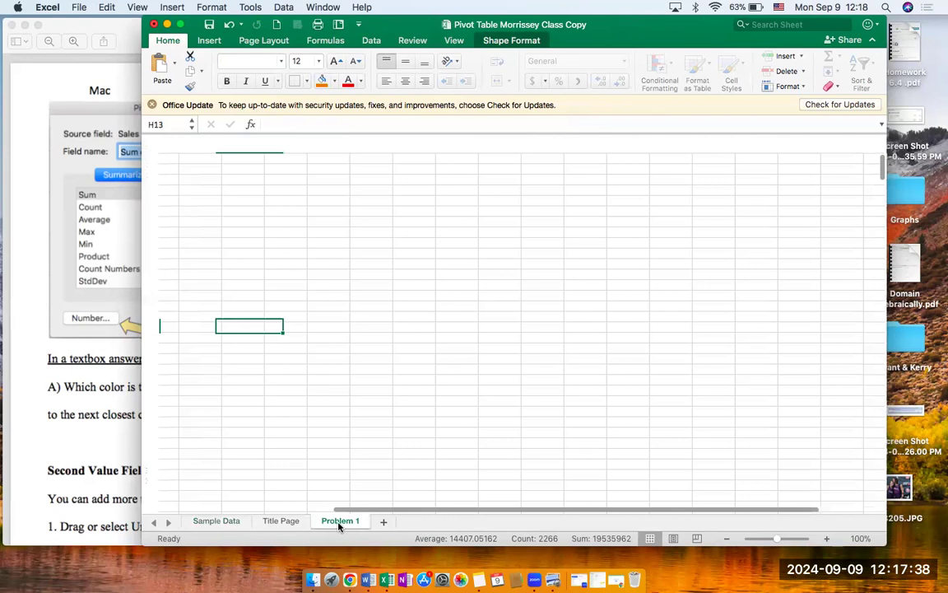
key(cmd+v)
Step: Extend the copied text box's "Problem 1:" heading with "Writing in College Level Sentences"
click(313, 326)
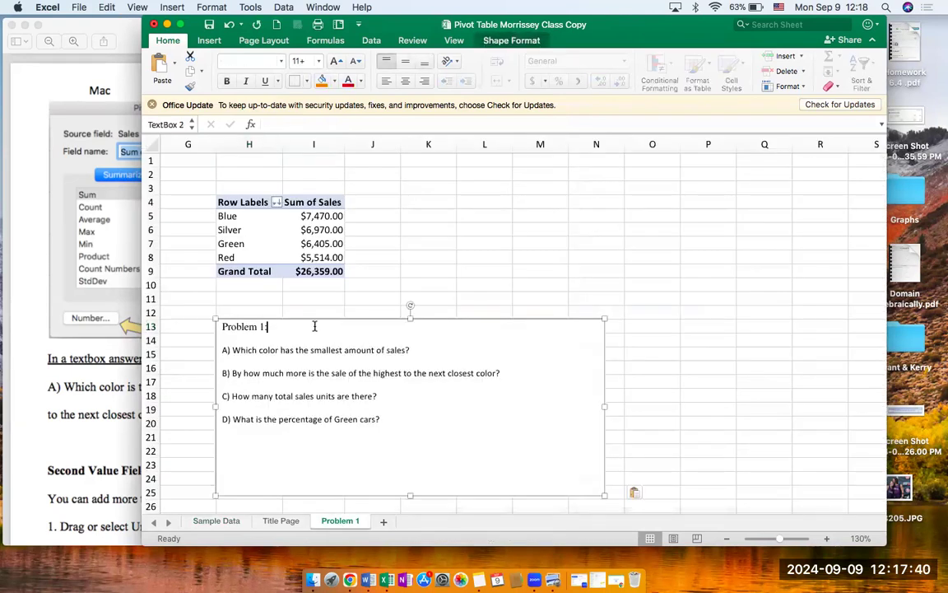
text(Wh)
text(iting in College Le)
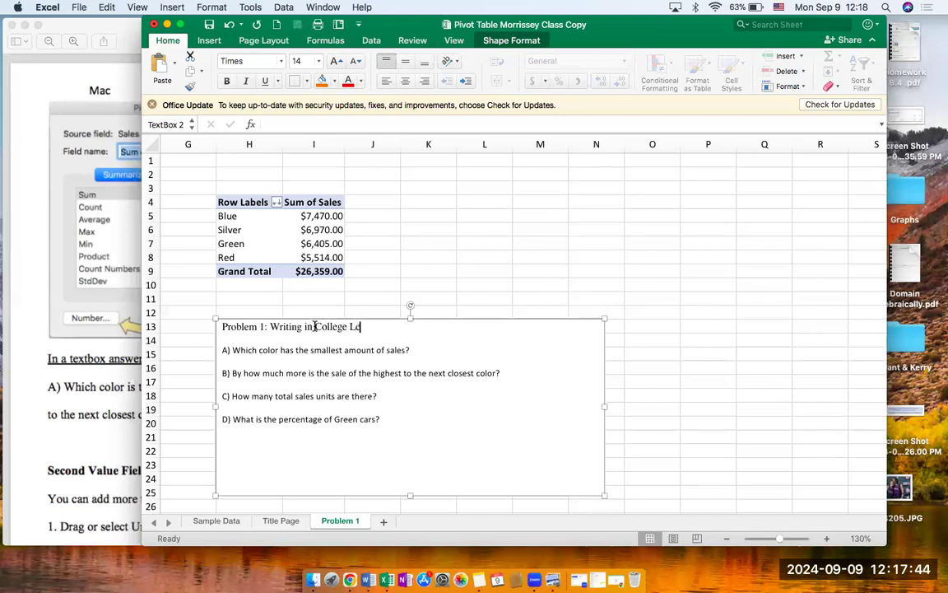
text(vel Sentences)
Step: Move the workbook aside and read the lab's Second Value Field instructions and question C in Preview
drag(624, 34, 835, 11)
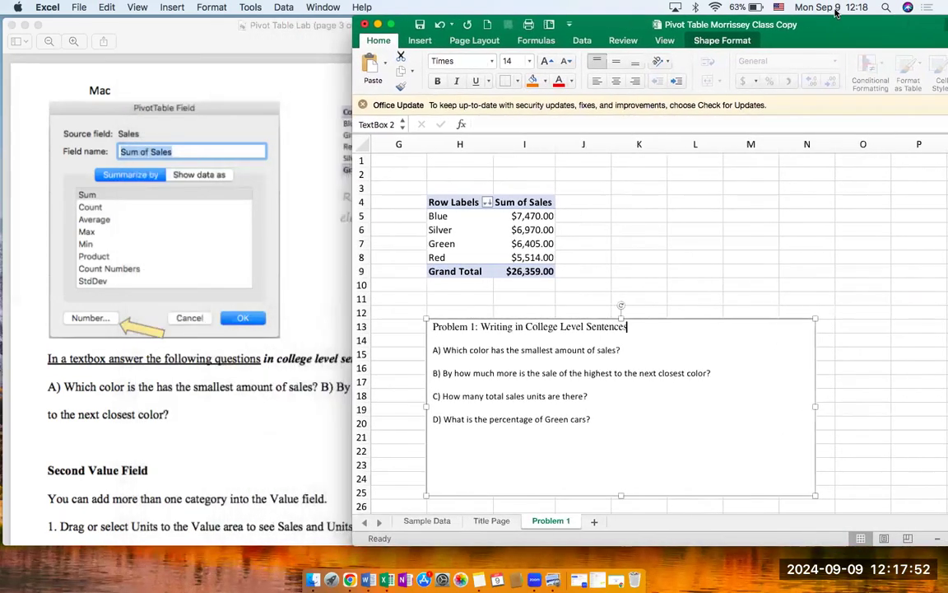
click(646, 349)
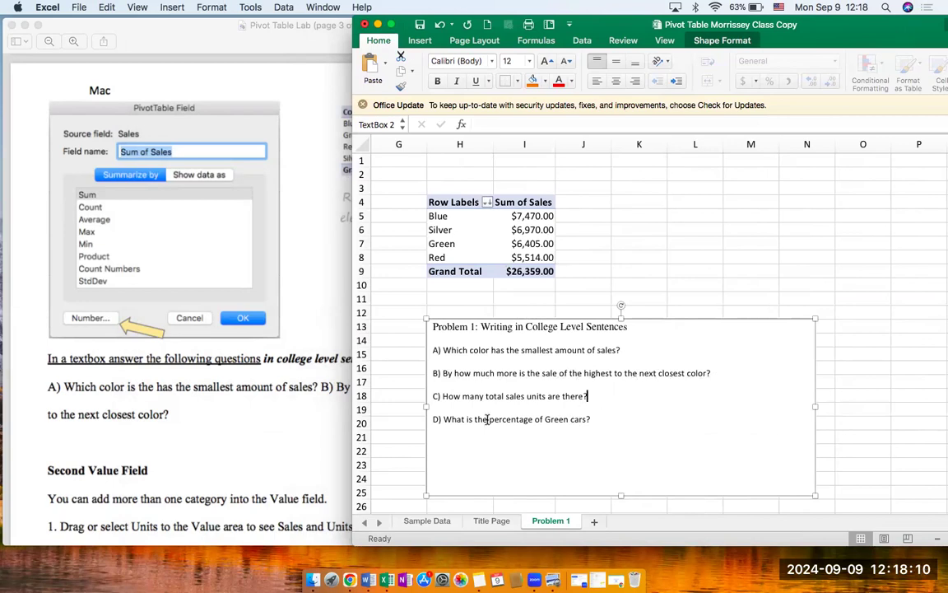
click(250, 452)
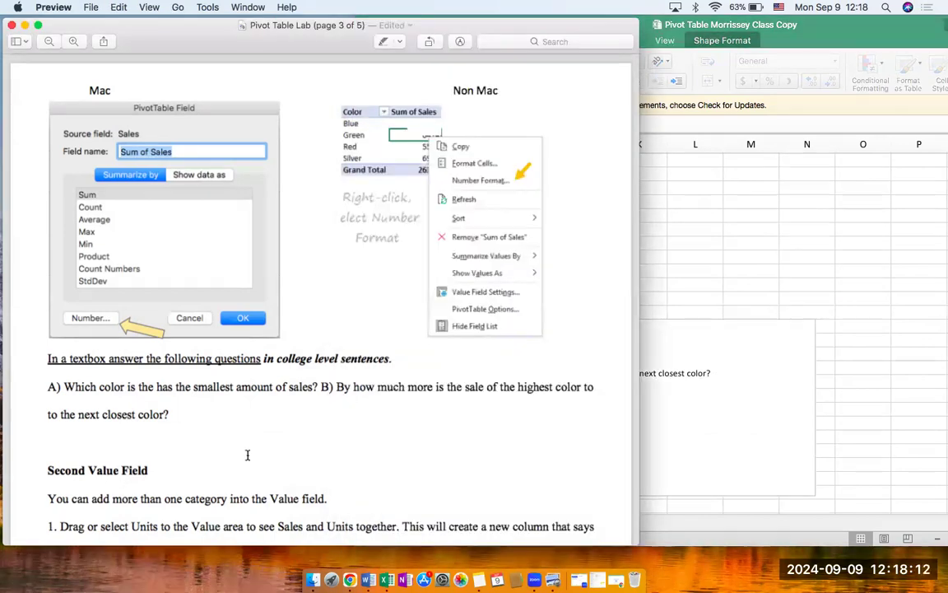
scroll(247, 455, down, 3)
scroll(247, 454, down, 10)
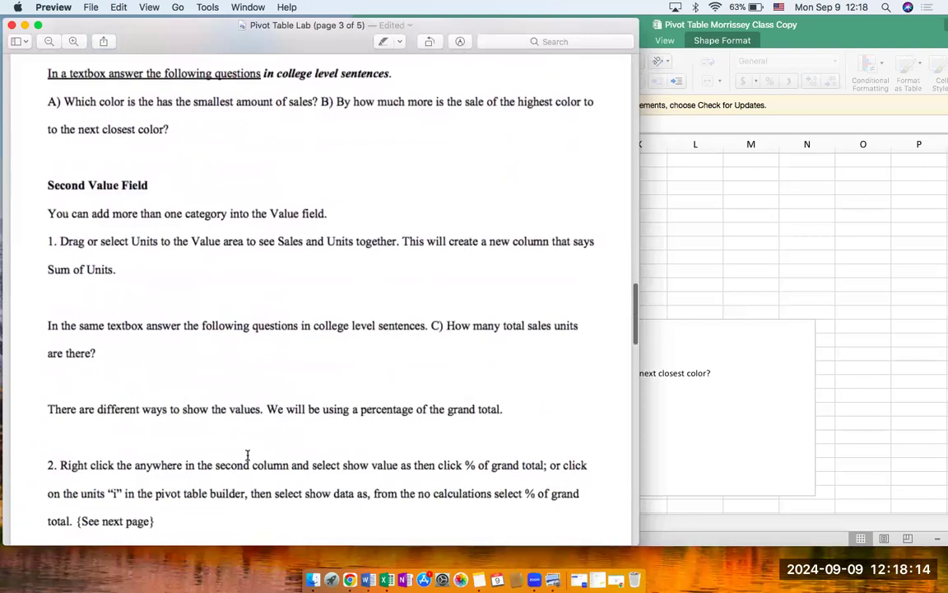
scroll(246, 454, down, 1)
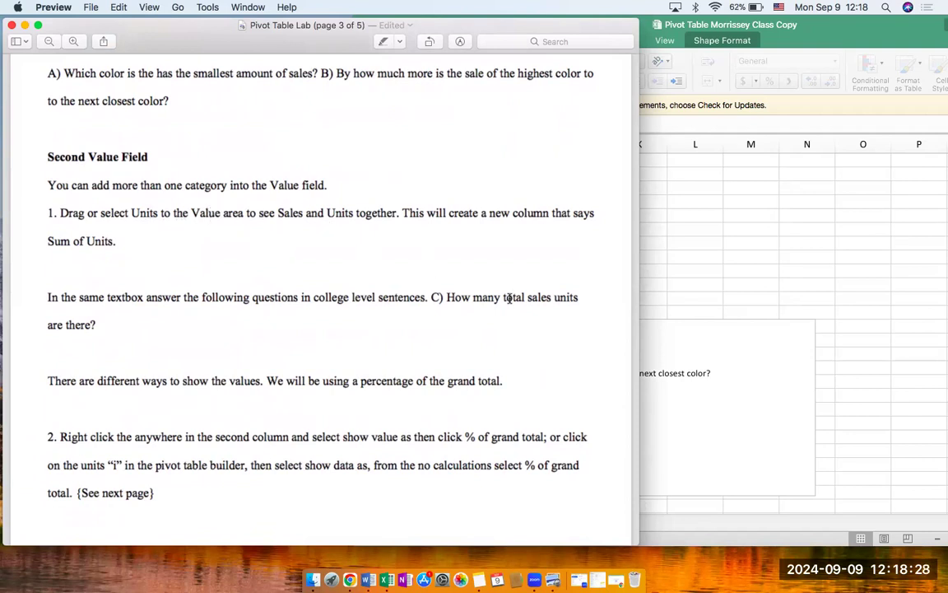
Step: Return to the workbook, bring its whole window on screen, and add Units to the pivot table's Values area below Sum of Sales
click(740, 279)
click(537, 243)
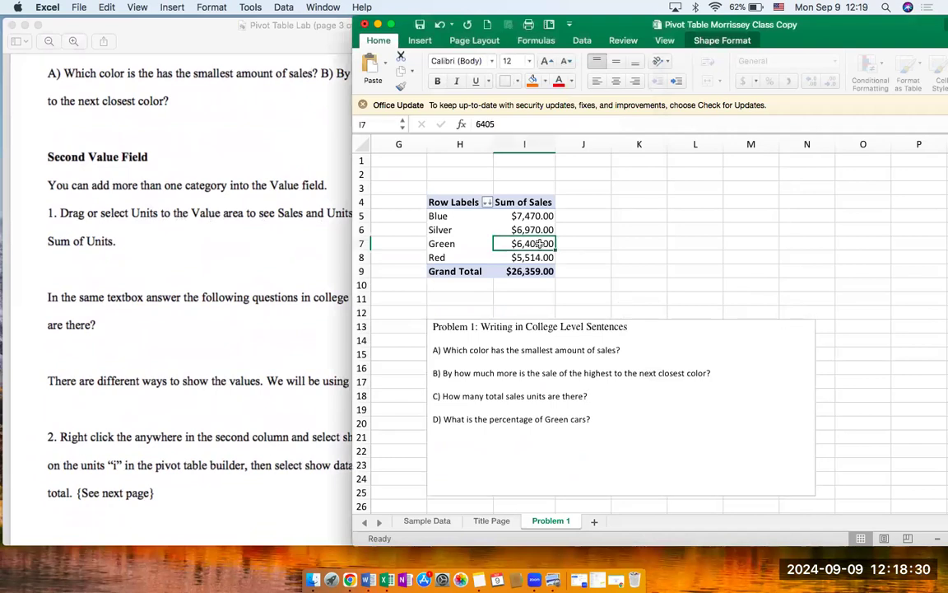
drag(802, 37, 626, 34)
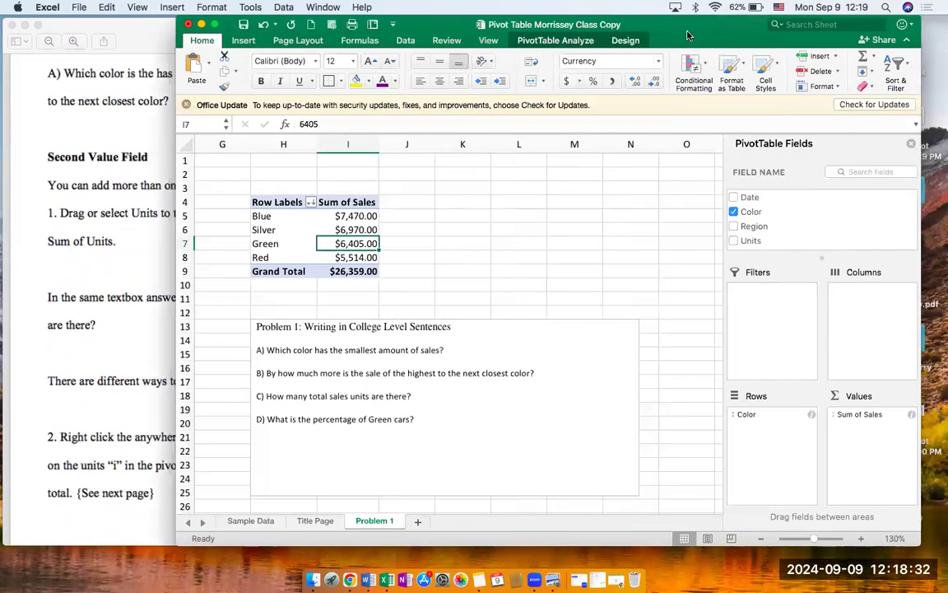
click(751, 241)
drag(752, 244, 852, 448)
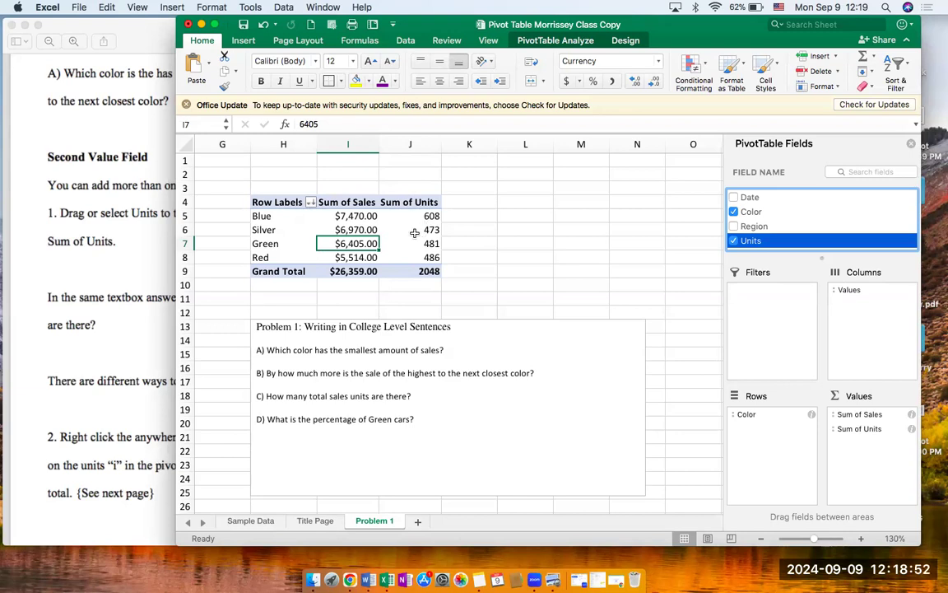
Step: Compare the pivot table with the text box questions, and read the lab's instructions for showing units as a percentage of the grand total
scroll(414, 232, left, 2)
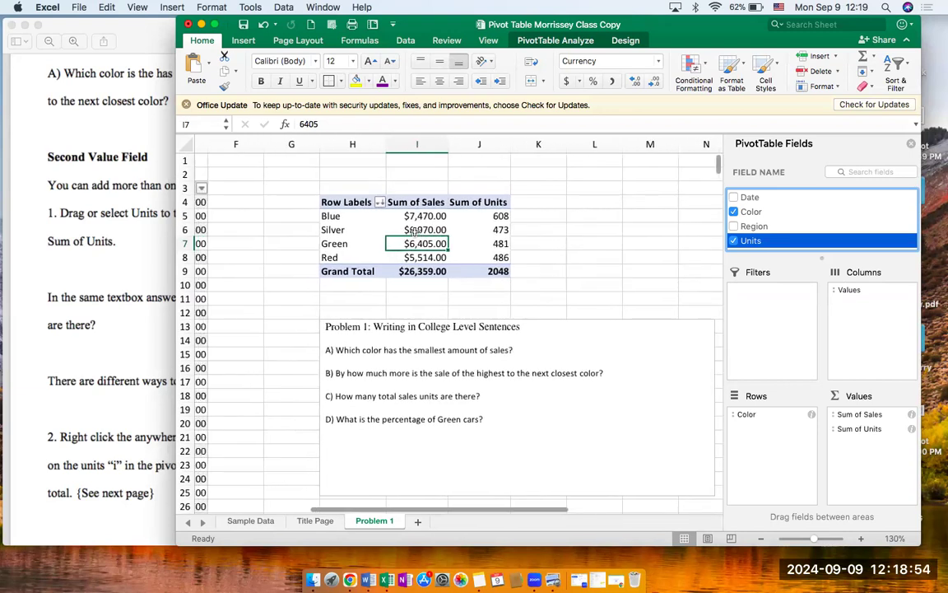
scroll(413, 231, left, 8)
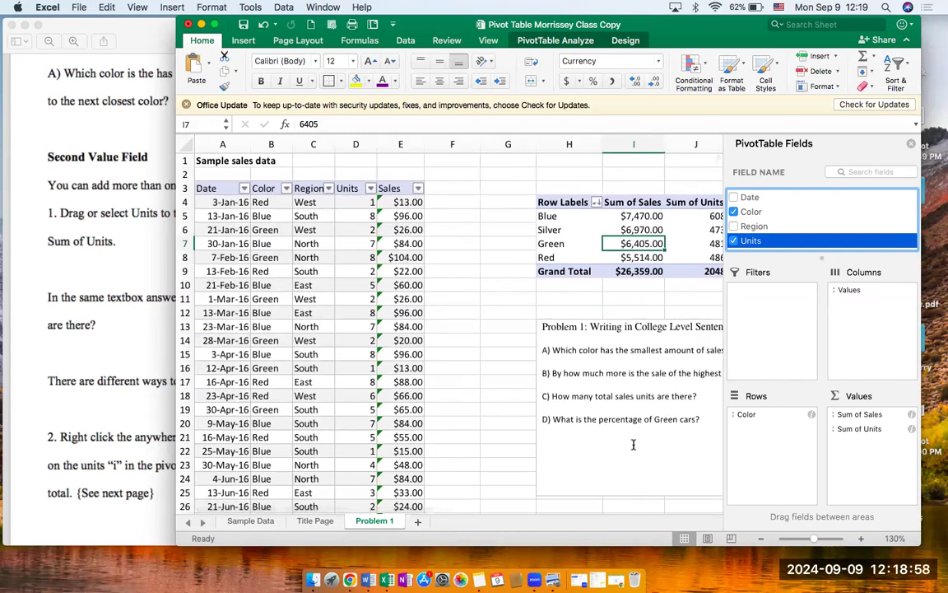
scroll(614, 376, right, 3)
scroll(614, 377, down, 1)
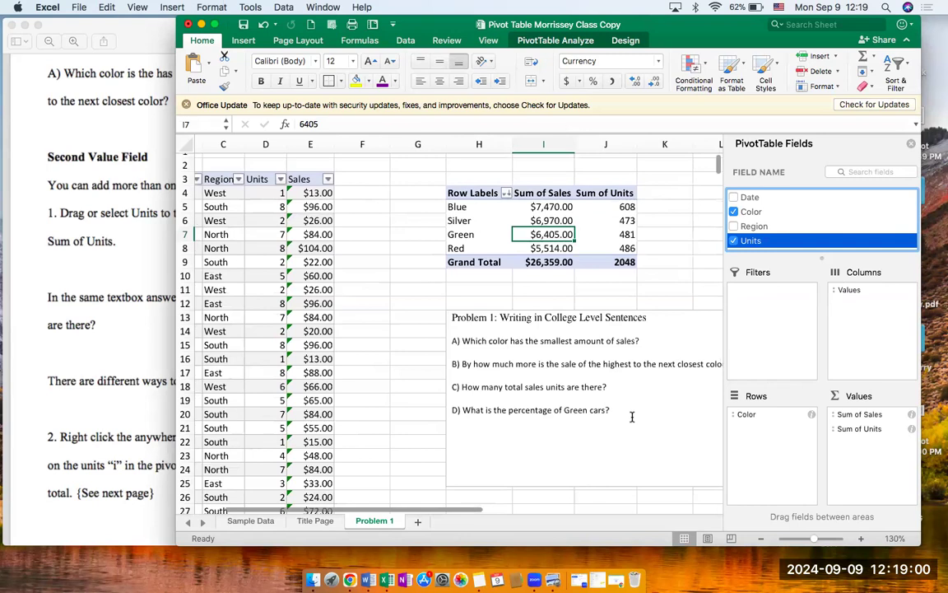
click(631, 417)
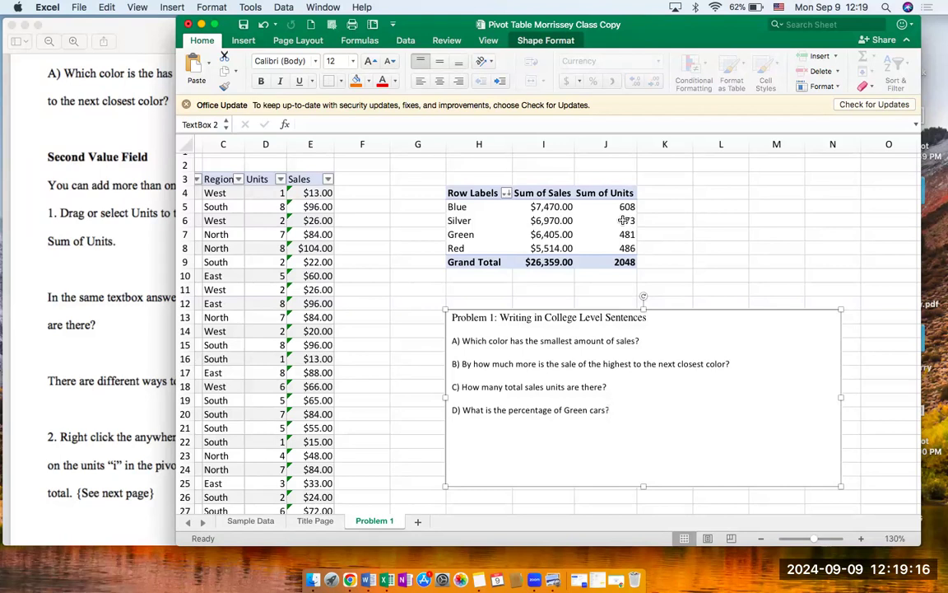
scroll(125, 399, down, 5)
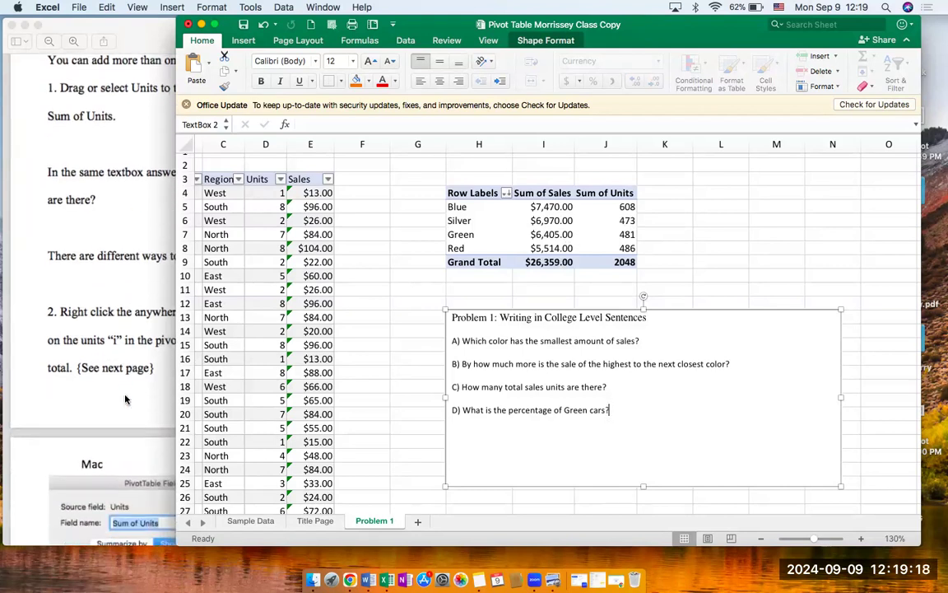
scroll(125, 399, down, 5)
click(123, 397)
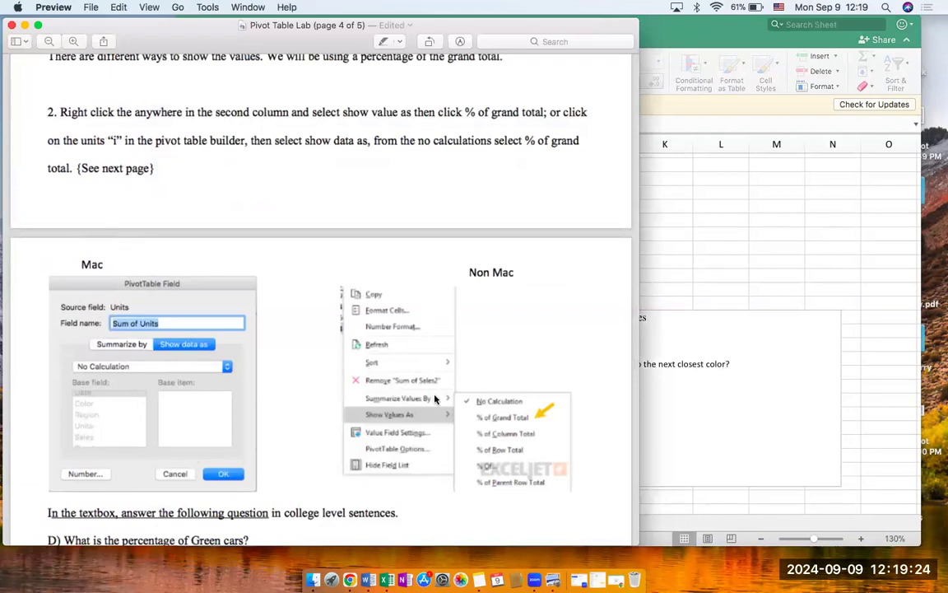
Step: Drill down into the source records behind Green's Sum of Units, and delete the sheet of extracted records
click(715, 264)
click(619, 233)
double_click(619, 233)
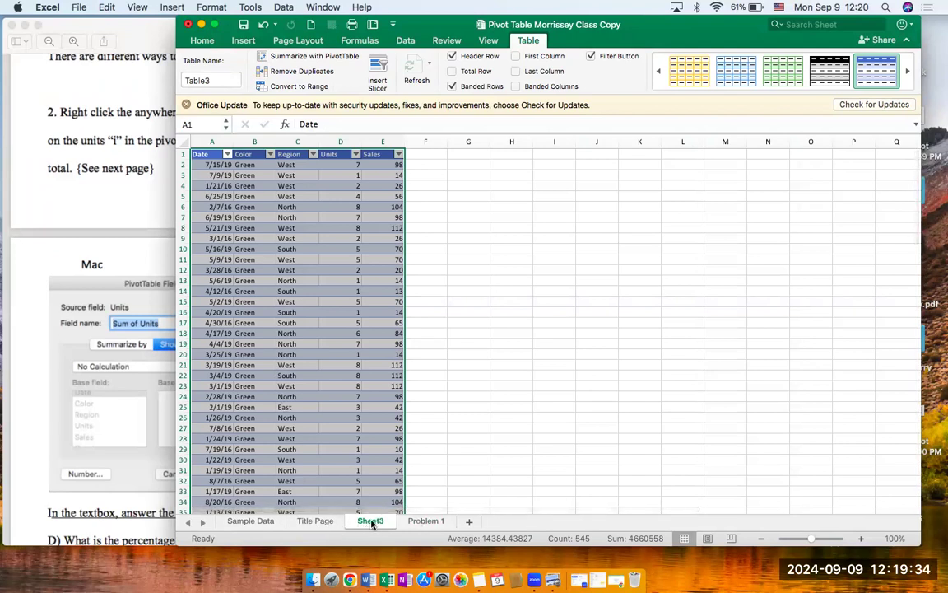
click(203, 41)
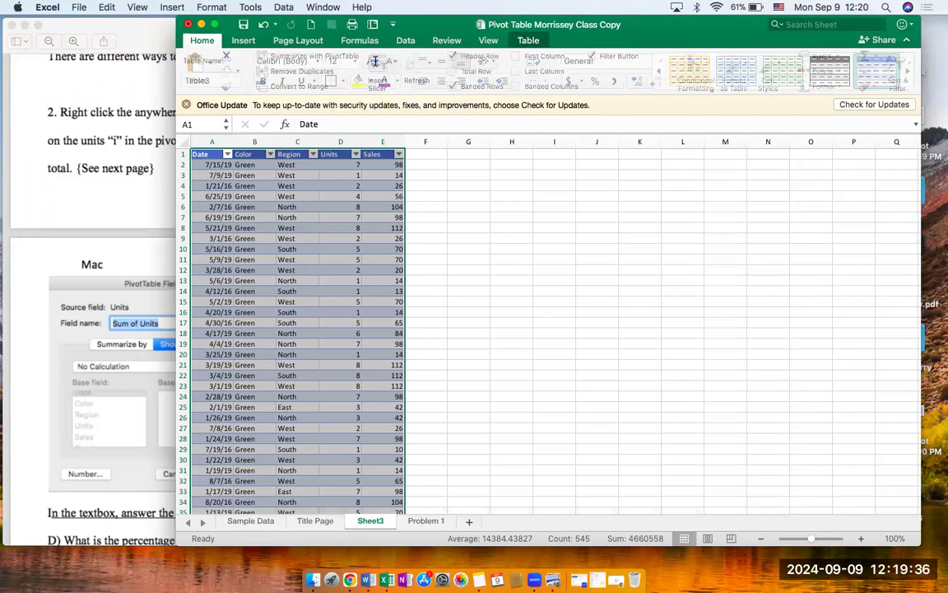
click(822, 73)
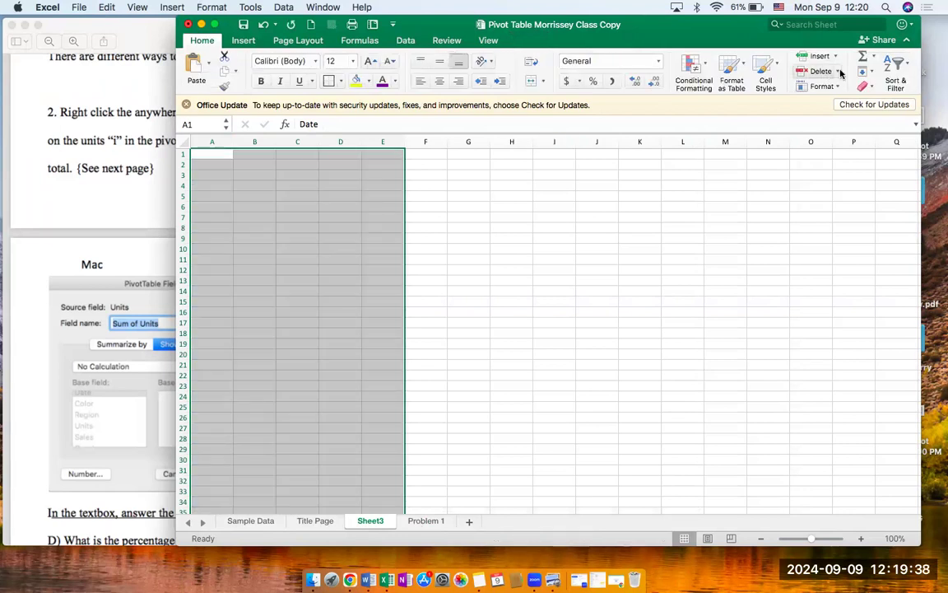
click(837, 72)
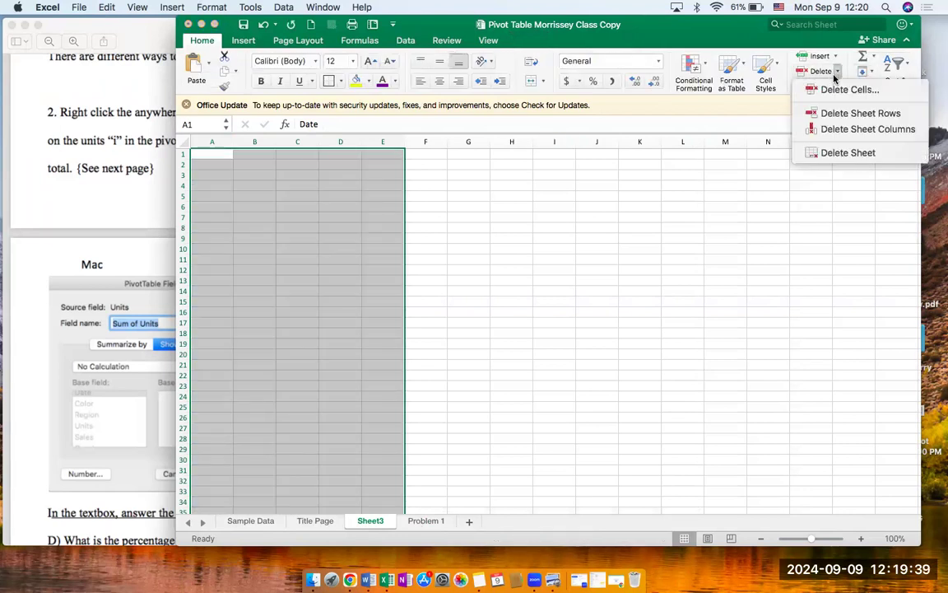
click(844, 152)
click(574, 209)
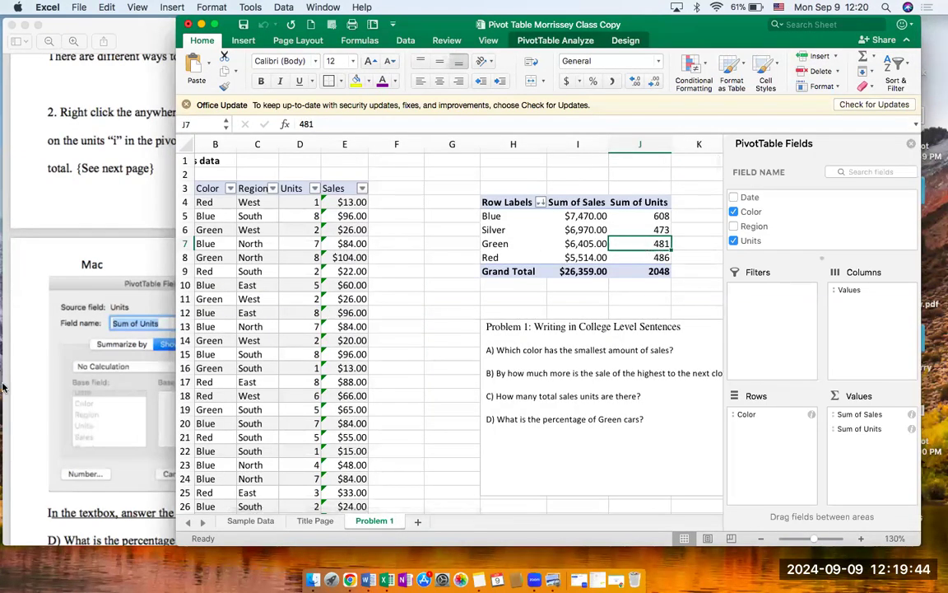
Step: Recheck the lab's Mac example and show the pivot table's Sum of Units field as % of Grand Total
click(58, 353)
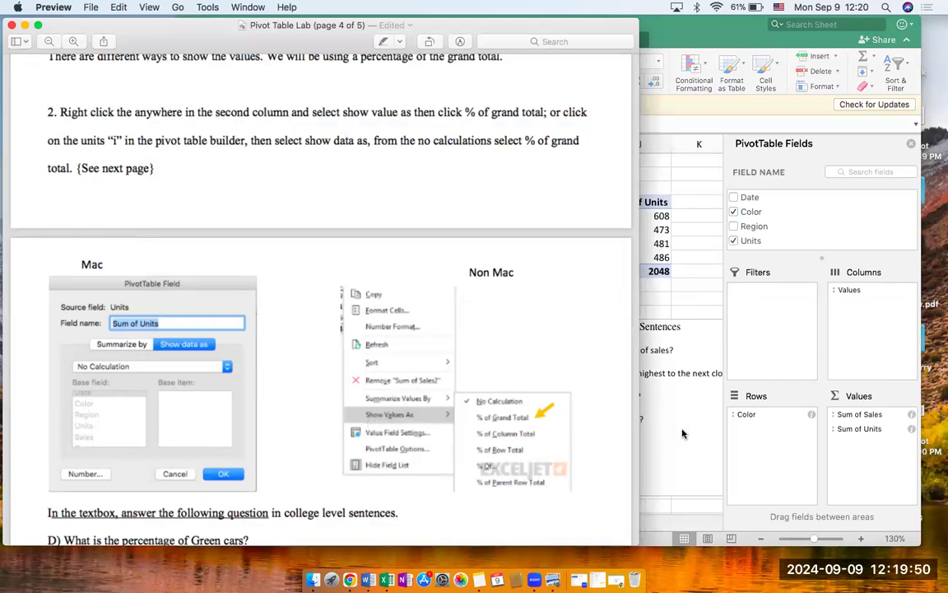
click(882, 431)
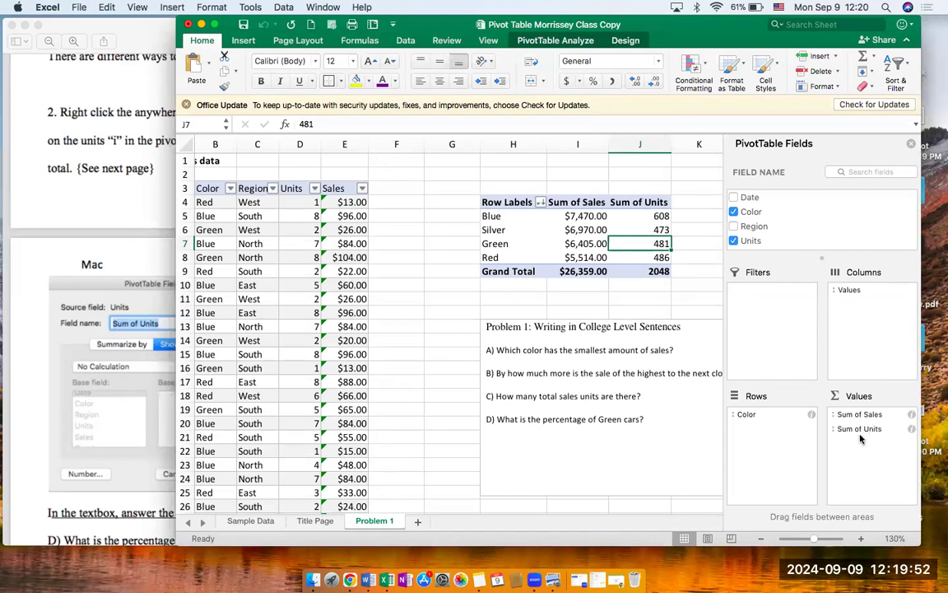
click(911, 429)
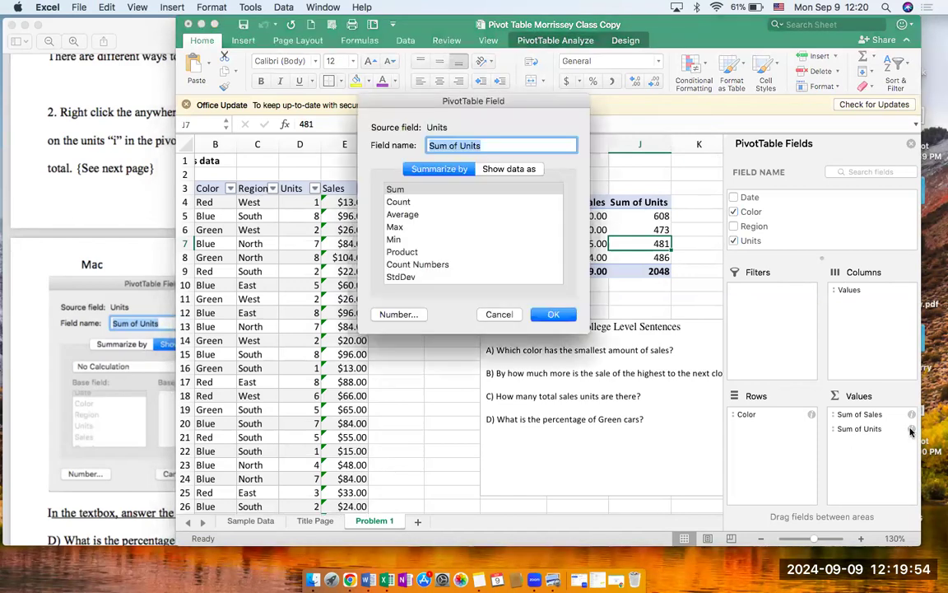
click(518, 170)
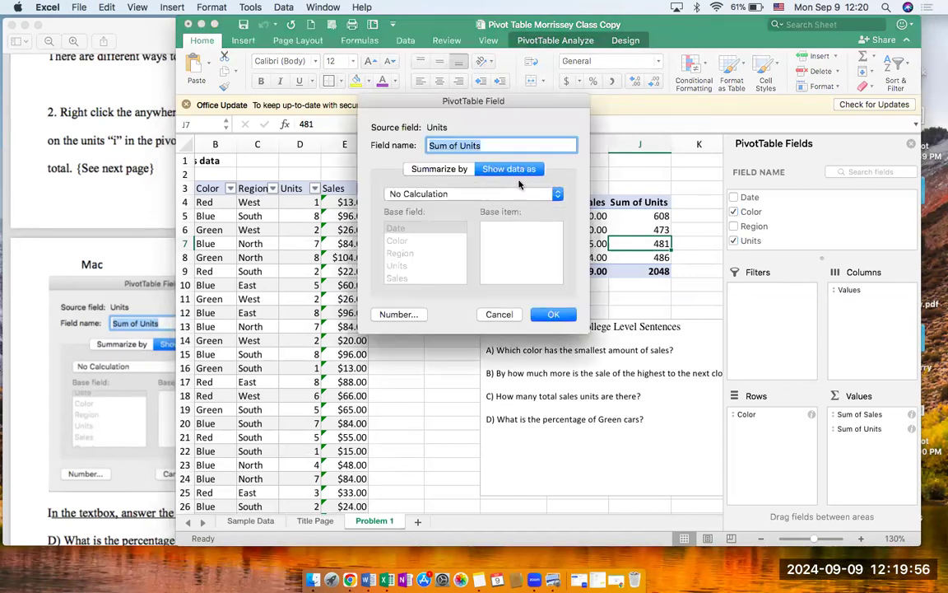
click(515, 196)
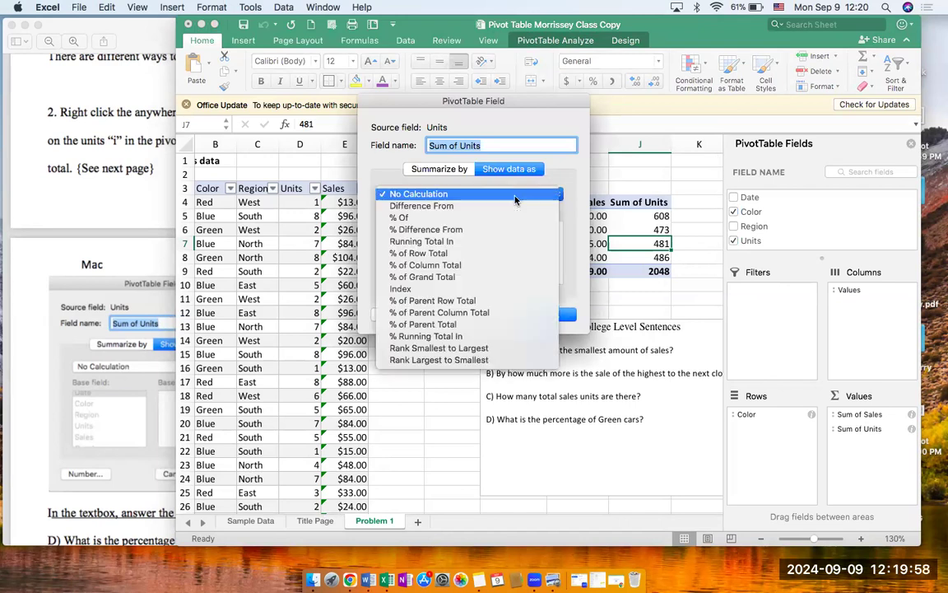
click(471, 277)
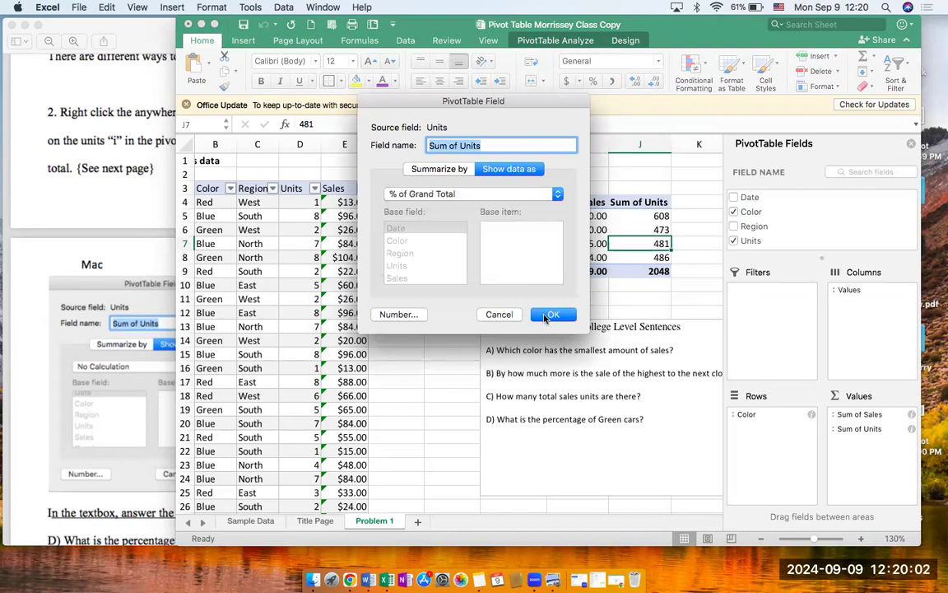
click(550, 315)
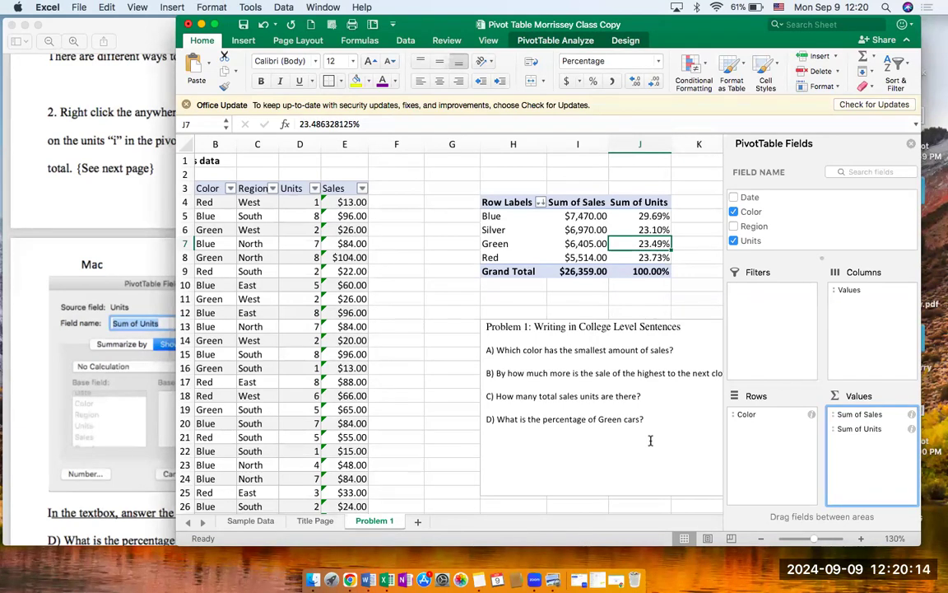
Step: Add a new worksheet after the Problem 1 sheet and name it Problem 2
click(417, 524)
double_click(435, 522)
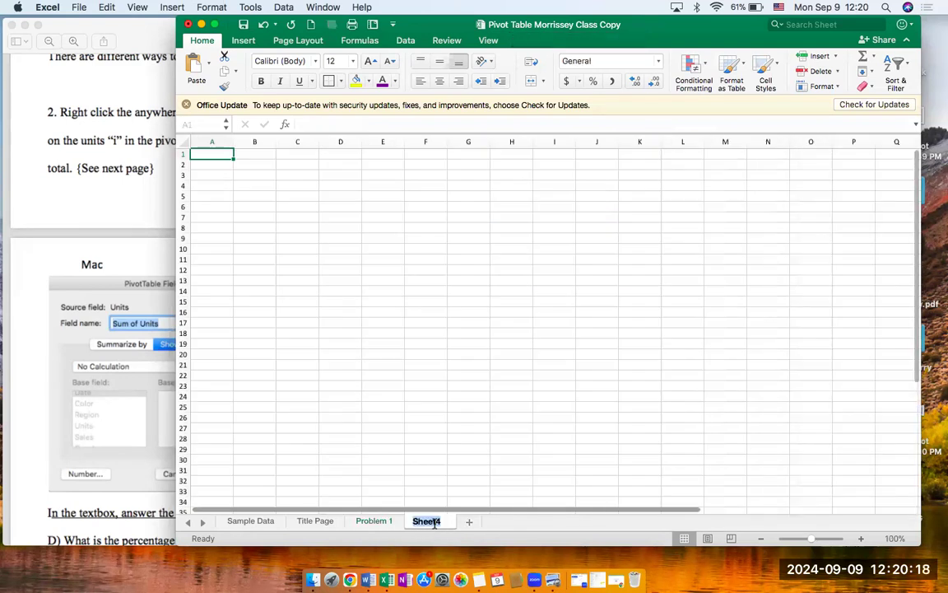
text(Problem )
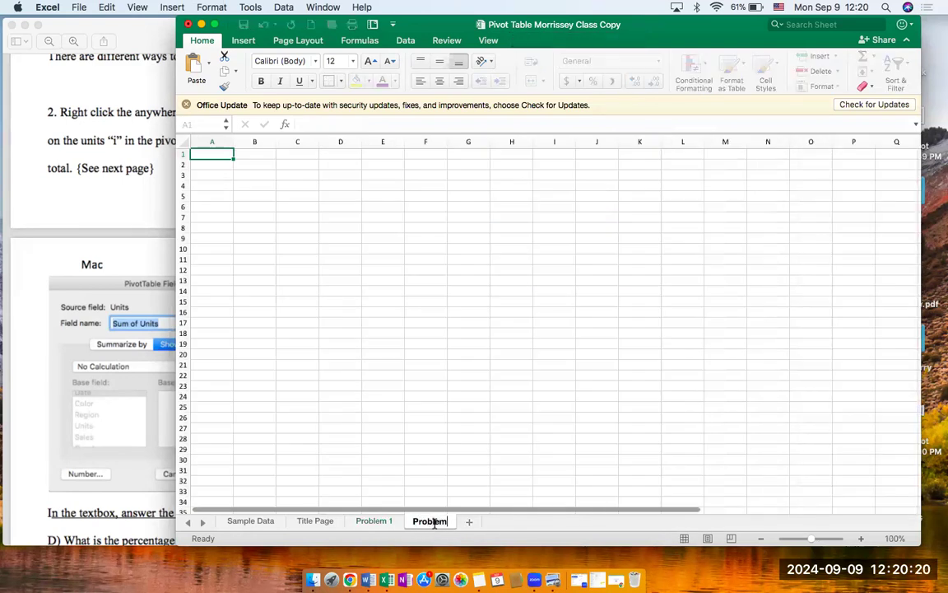
text(2)
click(305, 445)
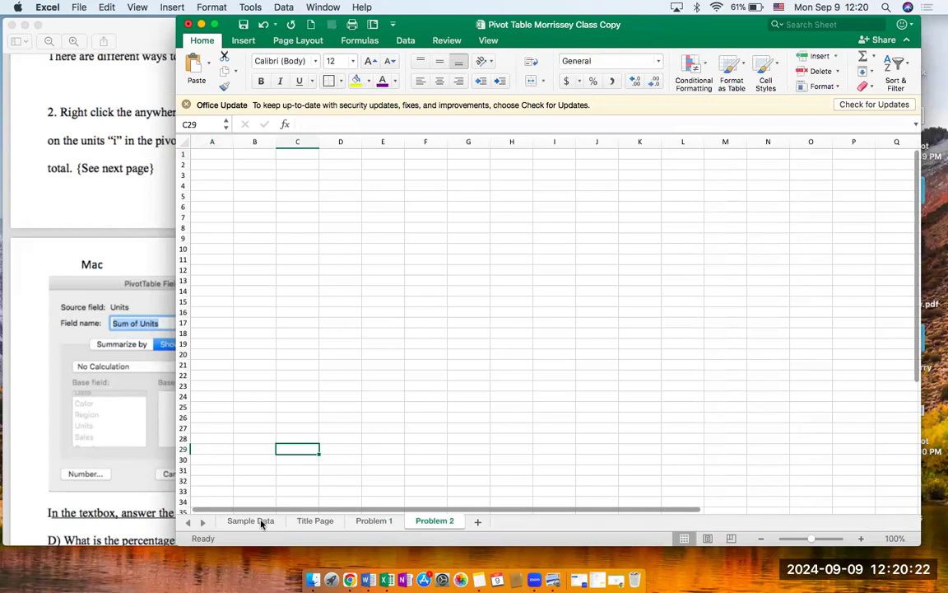
Step: Copy the entire sales table with its title from the Sample Data sheet into the Problem 2 sheet, starting at A1
click(255, 521)
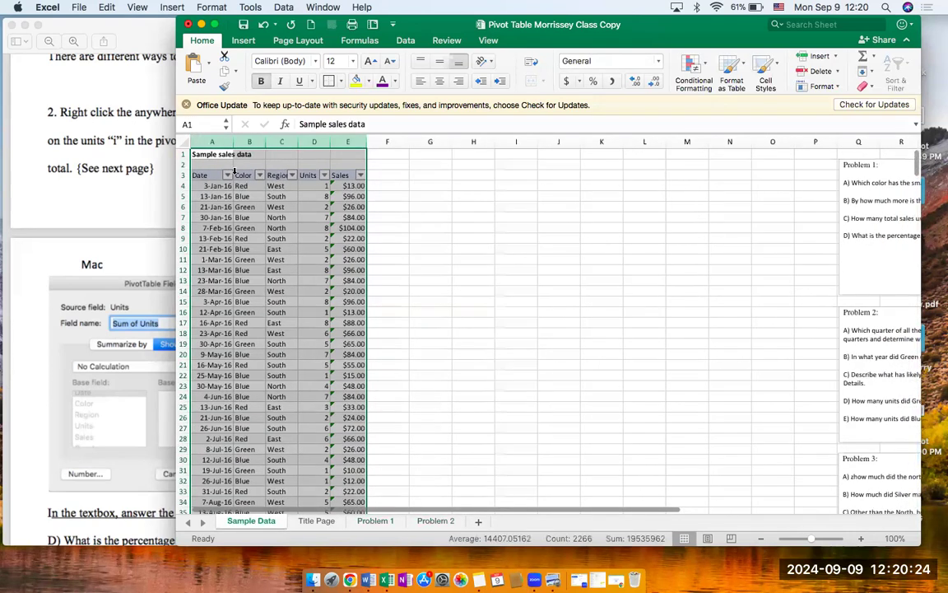
click(212, 154)
key(super+a)
key(super+c)
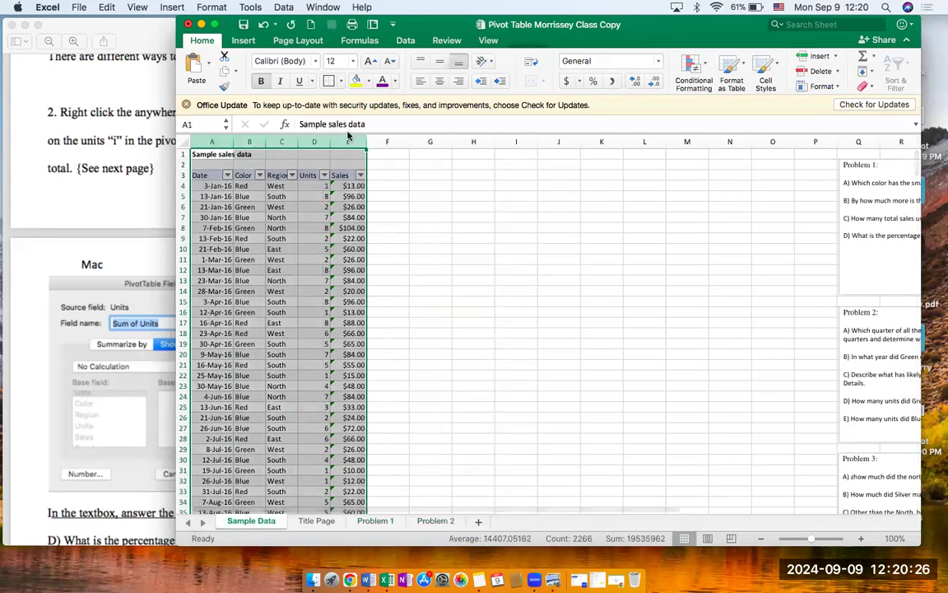
click(435, 520)
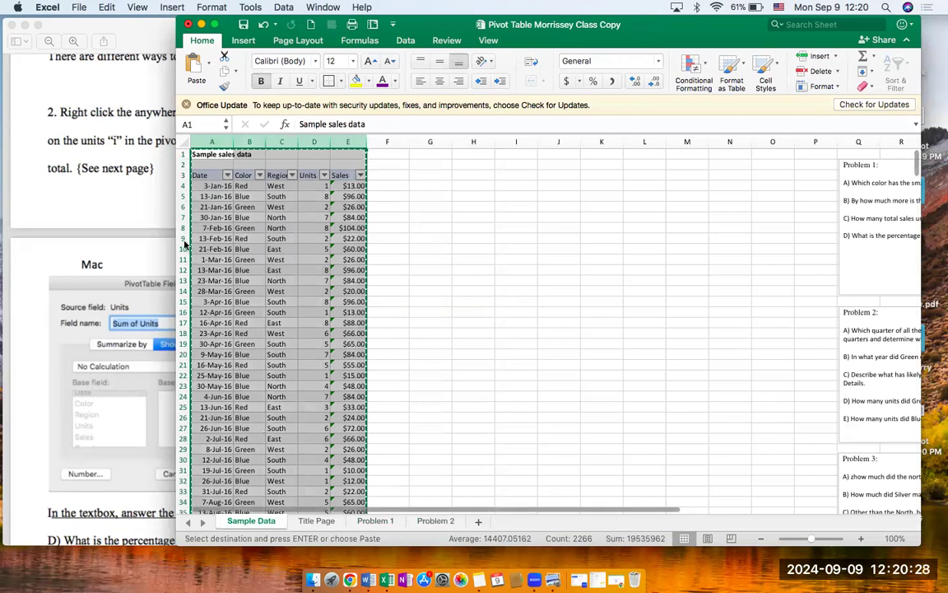
click(212, 154)
key(super+v)
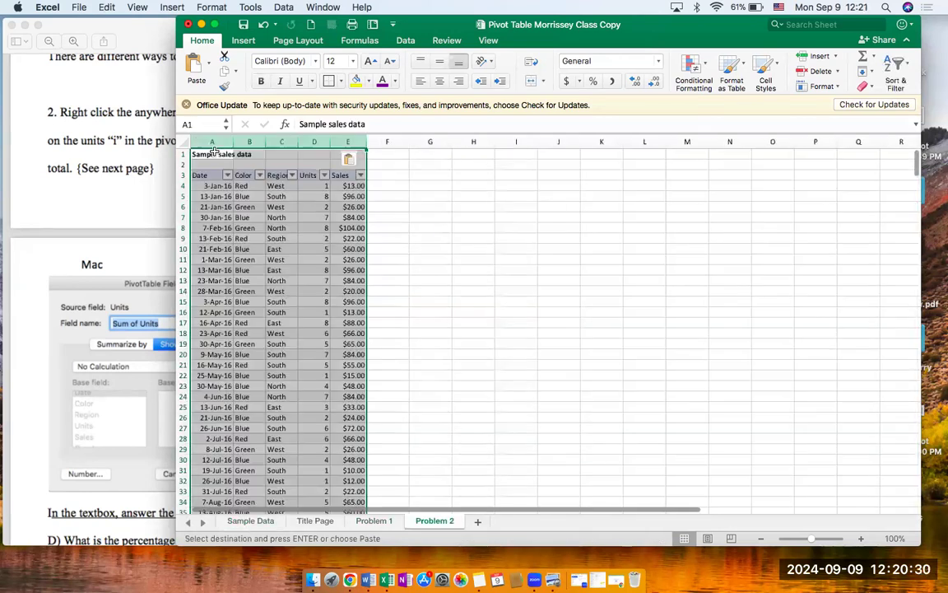
Step: Replace the title in cell A1 of the Problem 2 sheet with "Problem 2"
double_click(214, 154)
text(Pro)
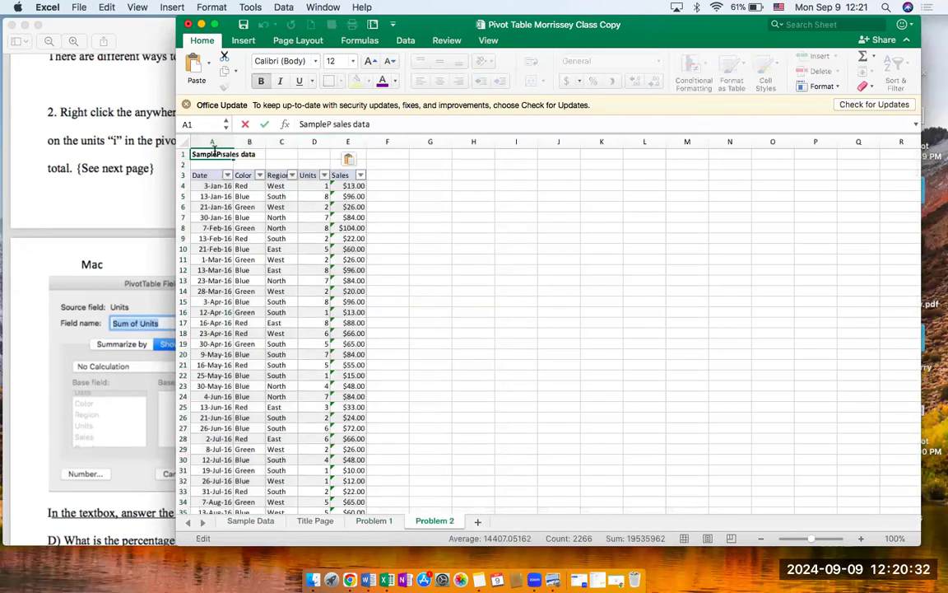
click(277, 164)
click(219, 154)
text(Problem 2)
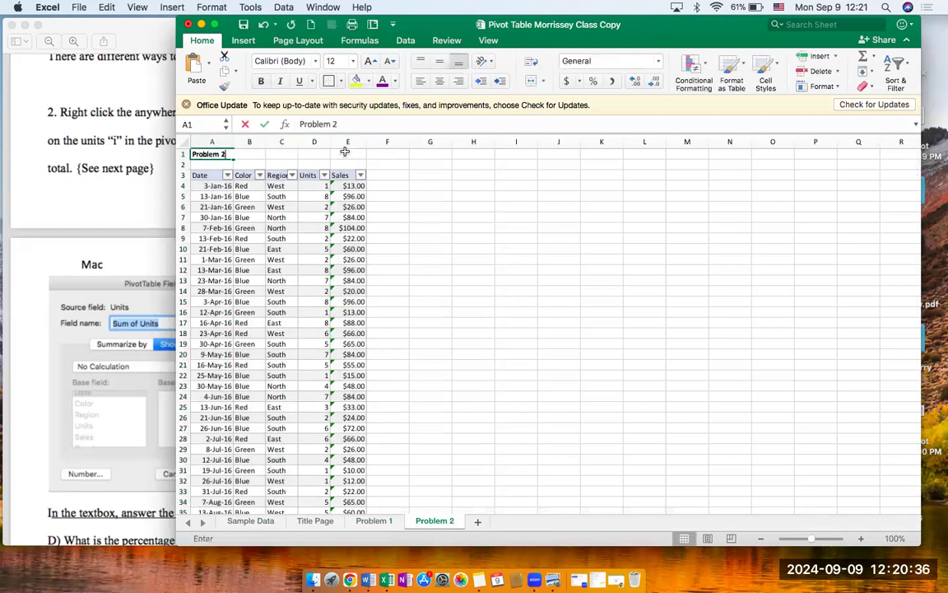
click(348, 154)
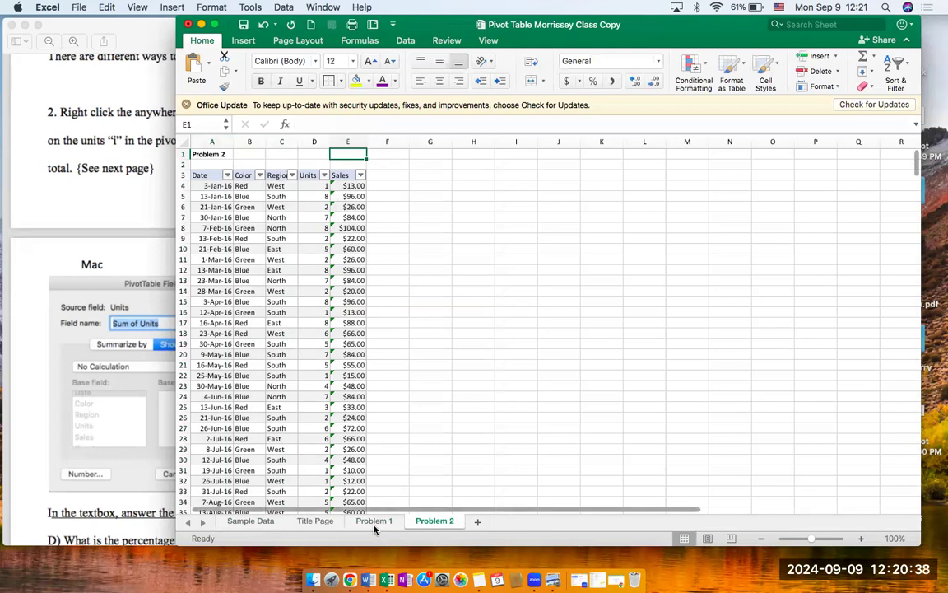
Step: Replace the title in cell A1 of the Problem 1 sheet with "Problem 1"
click(374, 521)
click(232, 160)
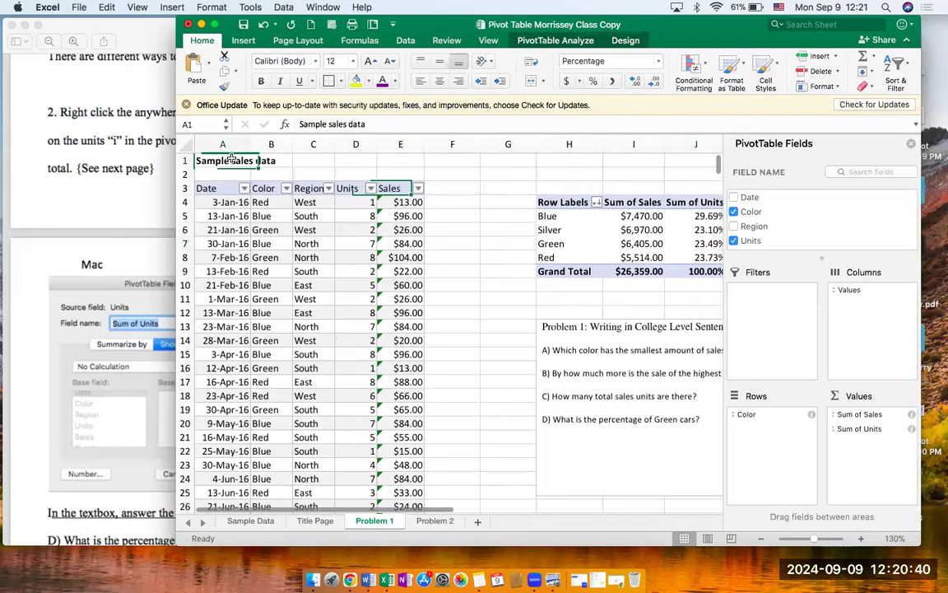
text(Problem 1)
click(295, 160)
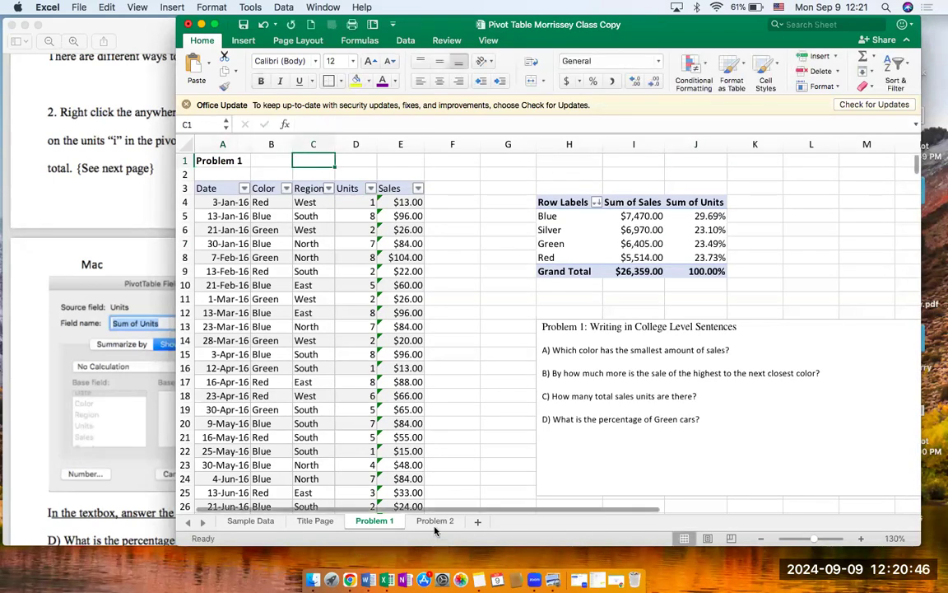
Step: Read the lab's Group By Date instructions for Problem 2 and compare them with the Problem 1 and Problem 2 sheets
click(435, 521)
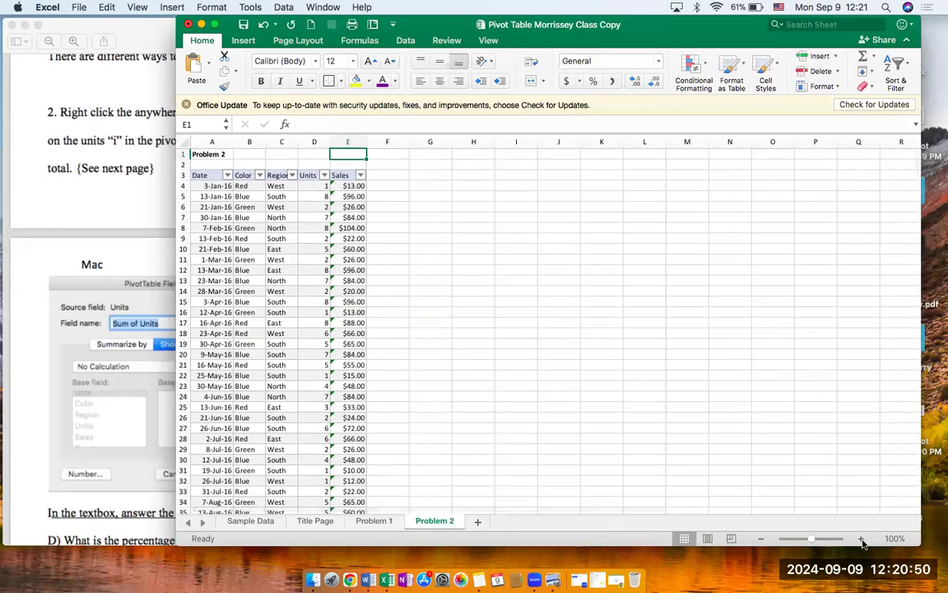
click(860, 538)
click(860, 538)
click(861, 539)
click(99, 438)
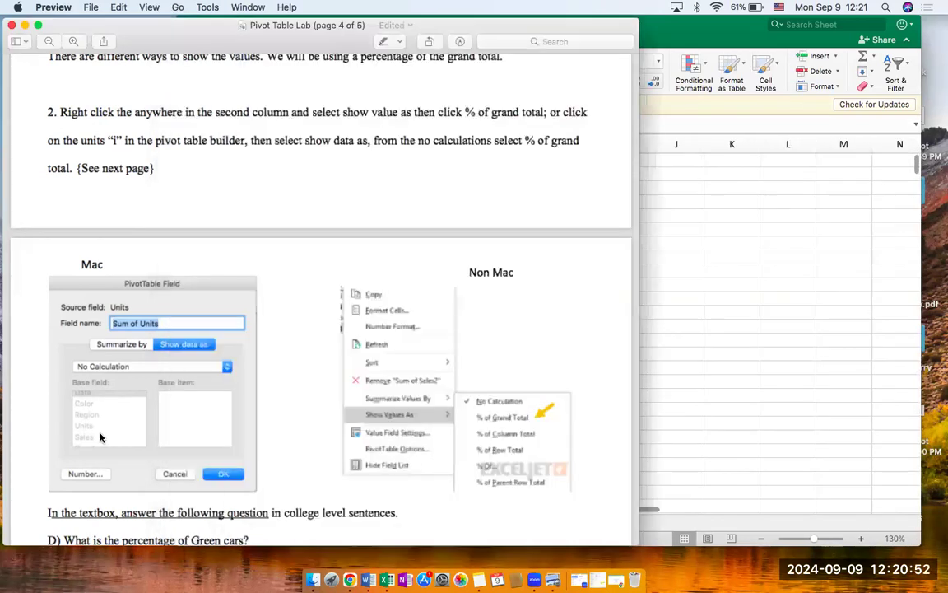
scroll(156, 243, down, 5)
scroll(156, 242, down, 5)
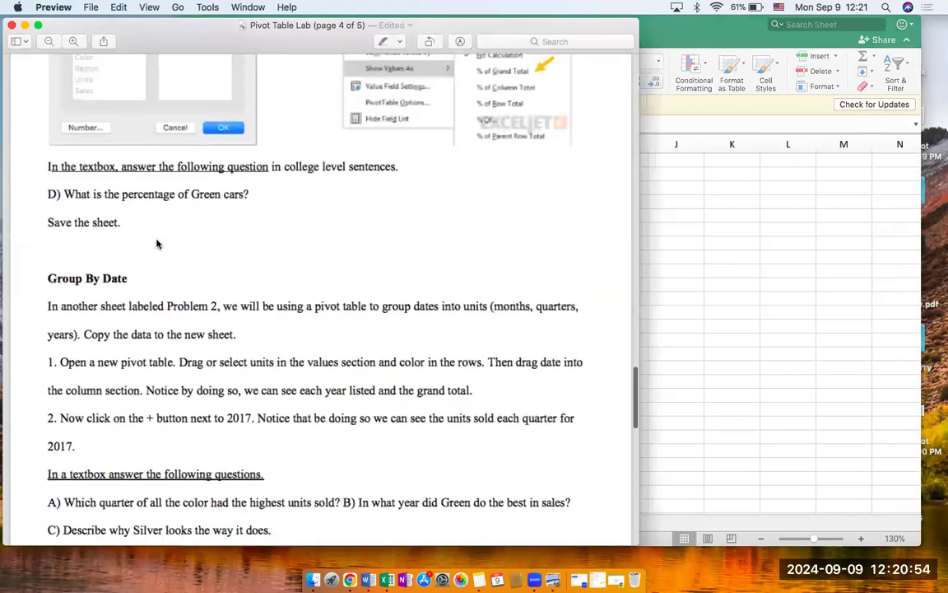
scroll(132, 328, down, 2)
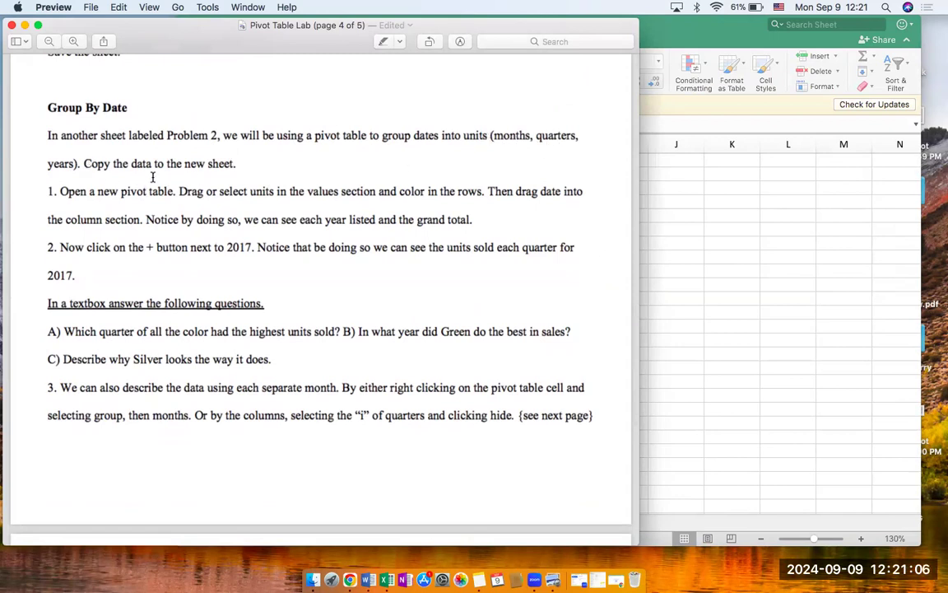
click(779, 307)
click(369, 520)
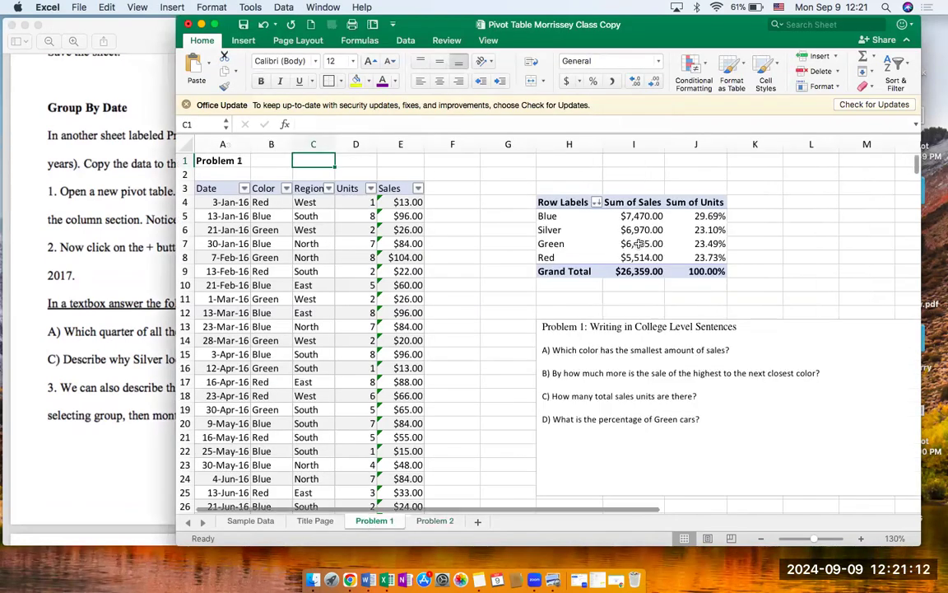
click(442, 521)
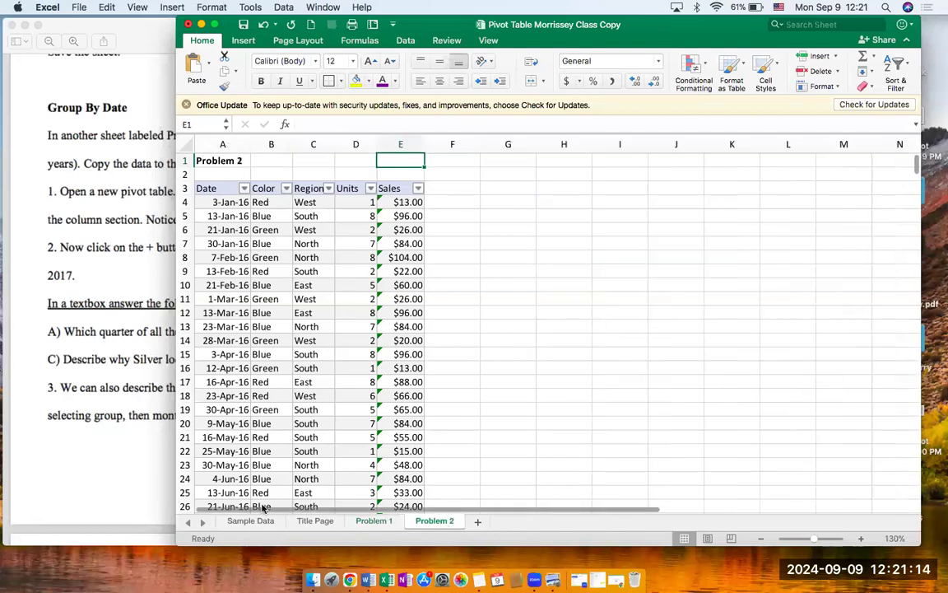
click(83, 257)
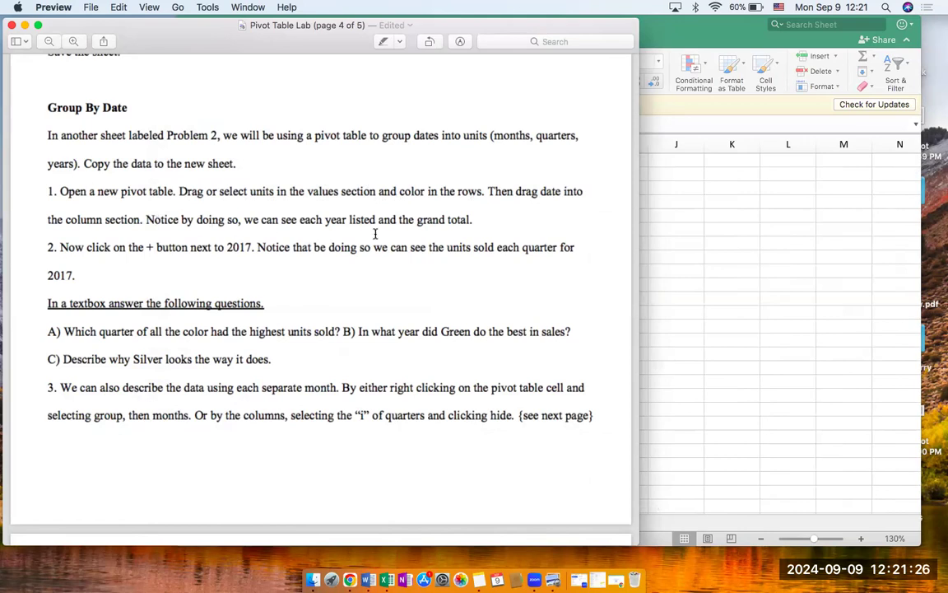
Step: Create a pivot table from the Problem 2 sales table, placed on the existing worksheet at H4
click(693, 295)
click(275, 285)
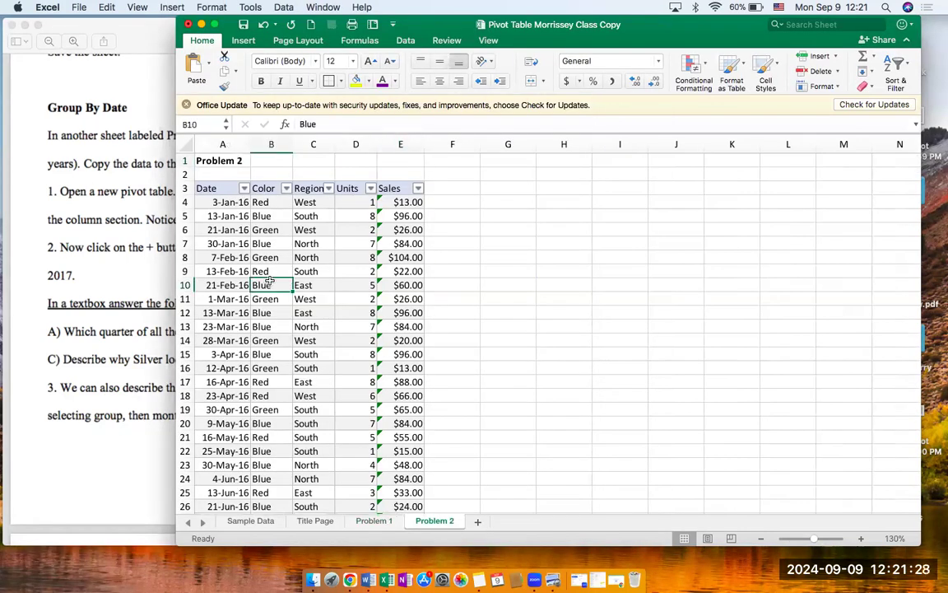
click(242, 41)
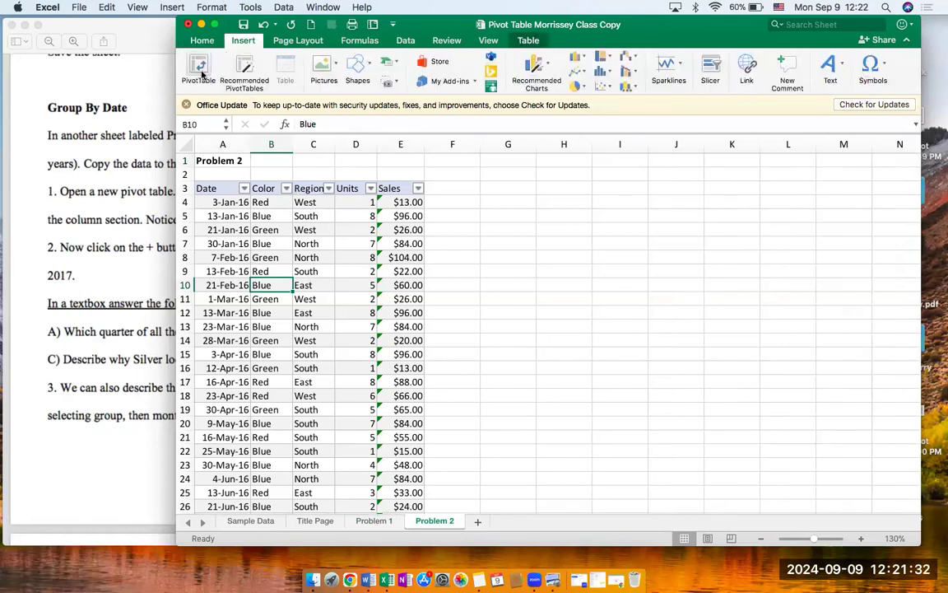
click(200, 70)
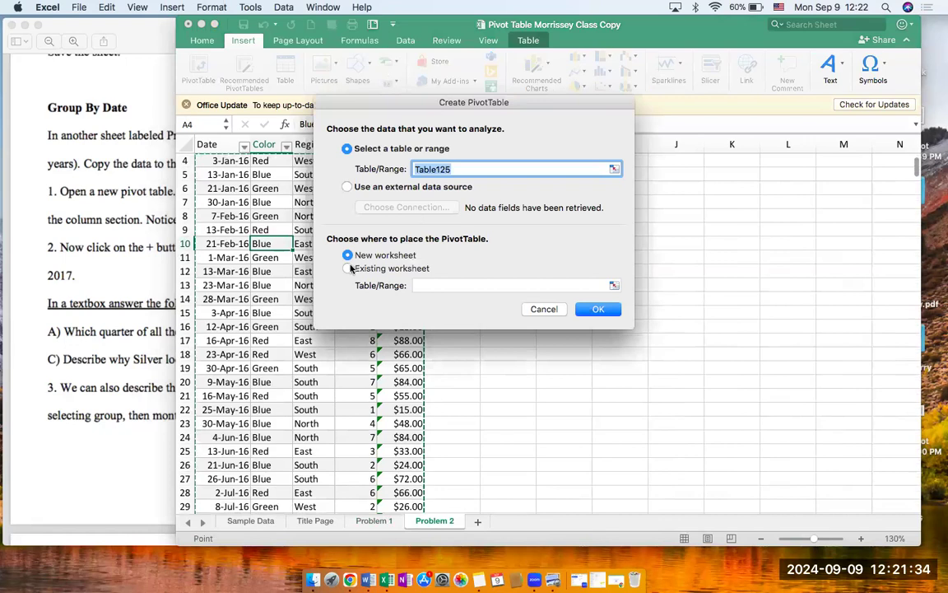
click(348, 268)
text(H4)
click(598, 308)
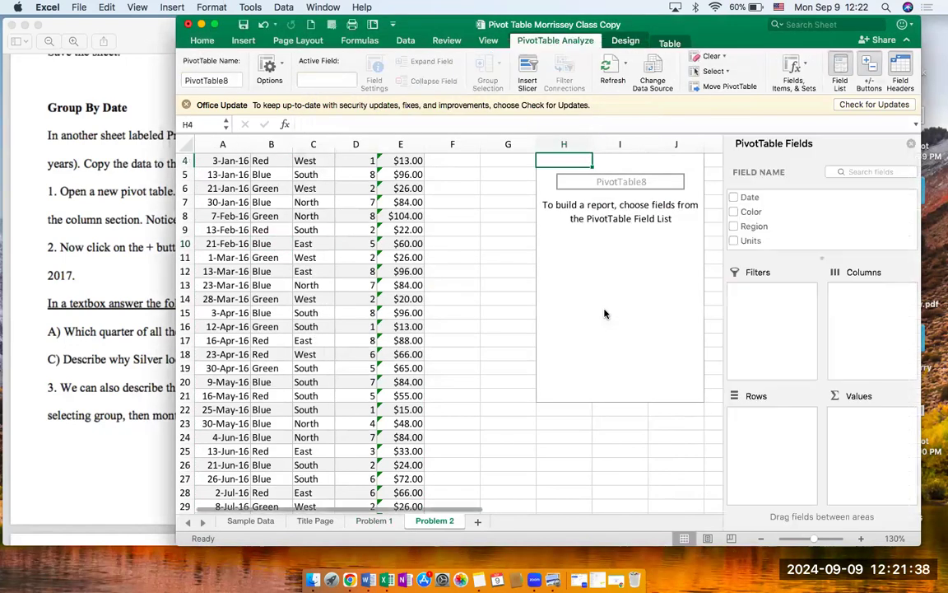
Step: Build the pivot table with Units as values, Color as rows and Date as columns
drag(758, 241, 874, 434)
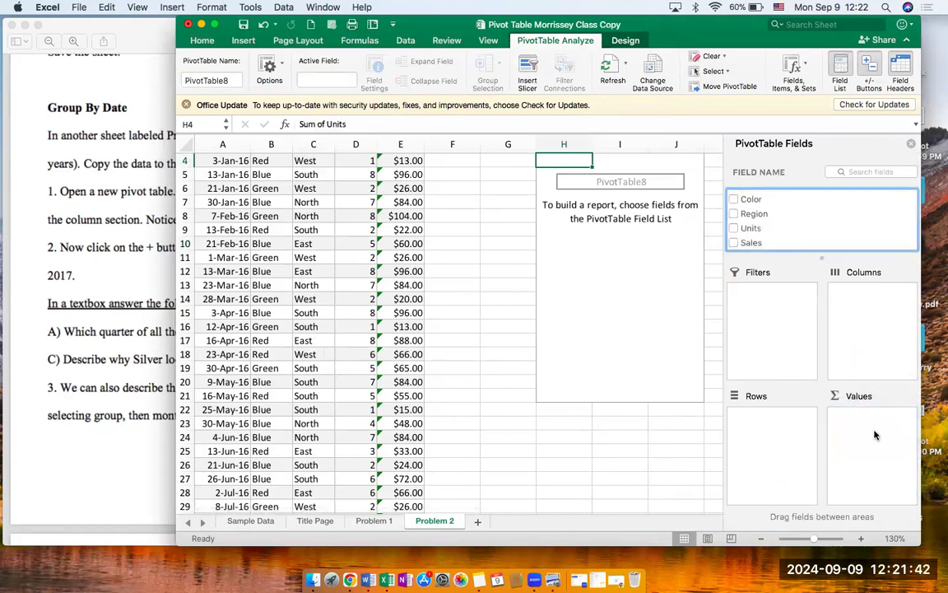
drag(752, 200, 780, 428)
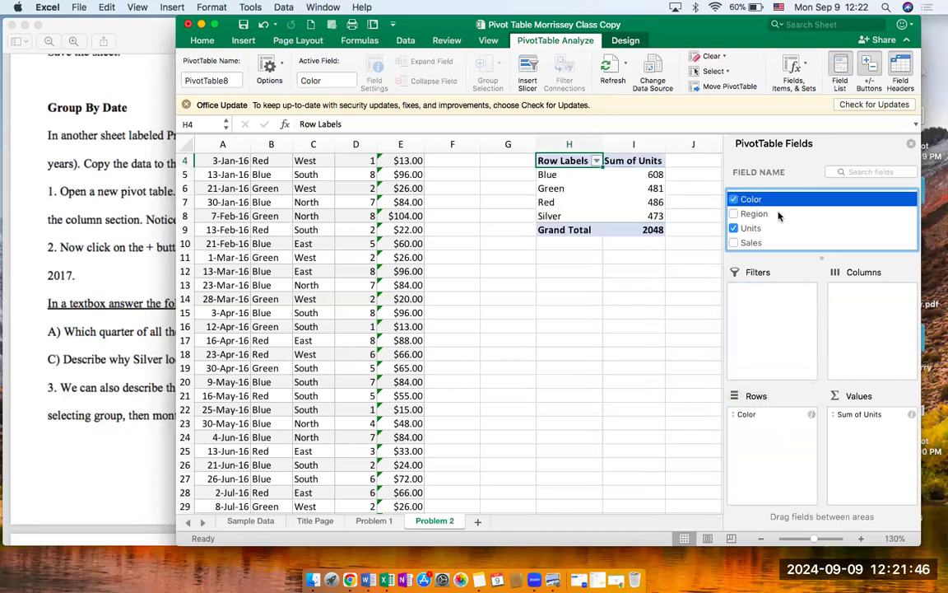
scroll(771, 209, up, 1)
drag(761, 199, 786, 329)
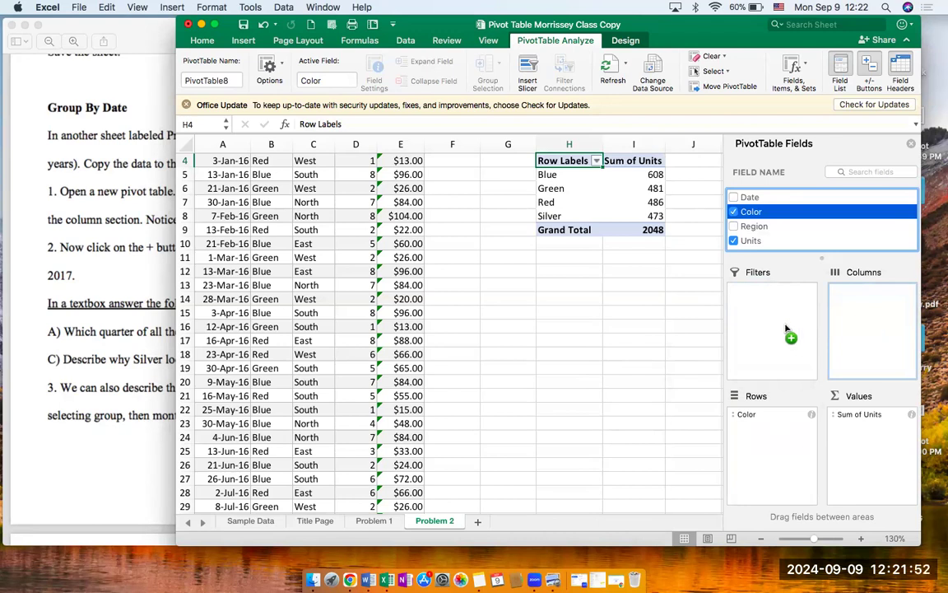
drag(786, 328, 602, 364)
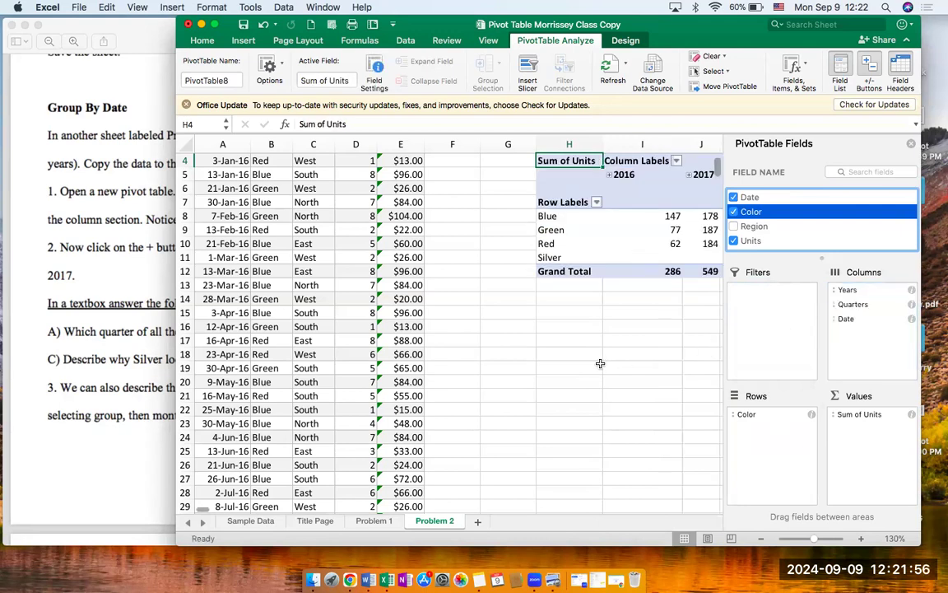
scroll(575, 328, right, 3)
scroll(575, 328, up, 1)
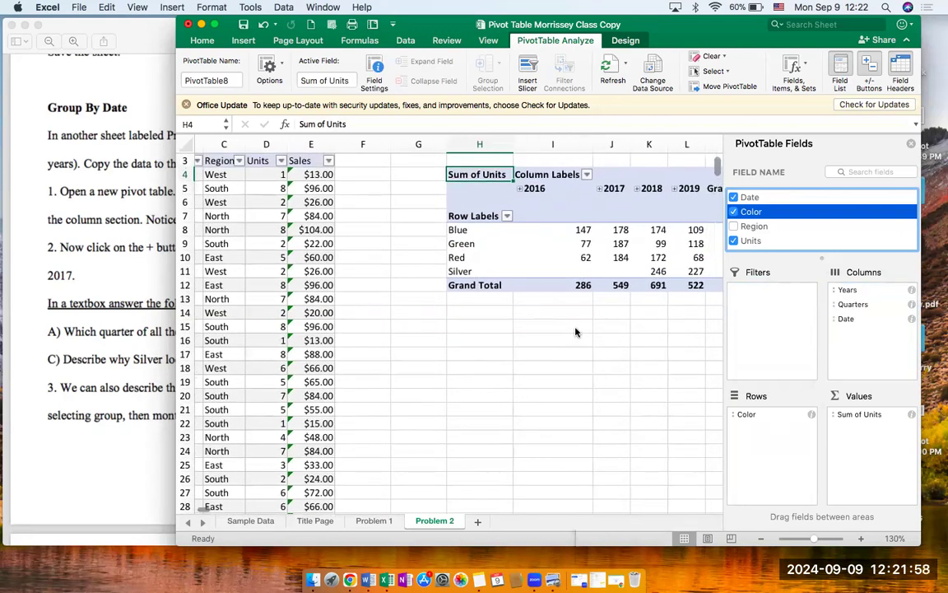
Step: Examine the pivot table's yearly units, expanding 2016 into quarters and Qtr1 into months, and collapse both again
right_click(577, 331)
click(494, 366)
scroll(721, 342, right, 8)
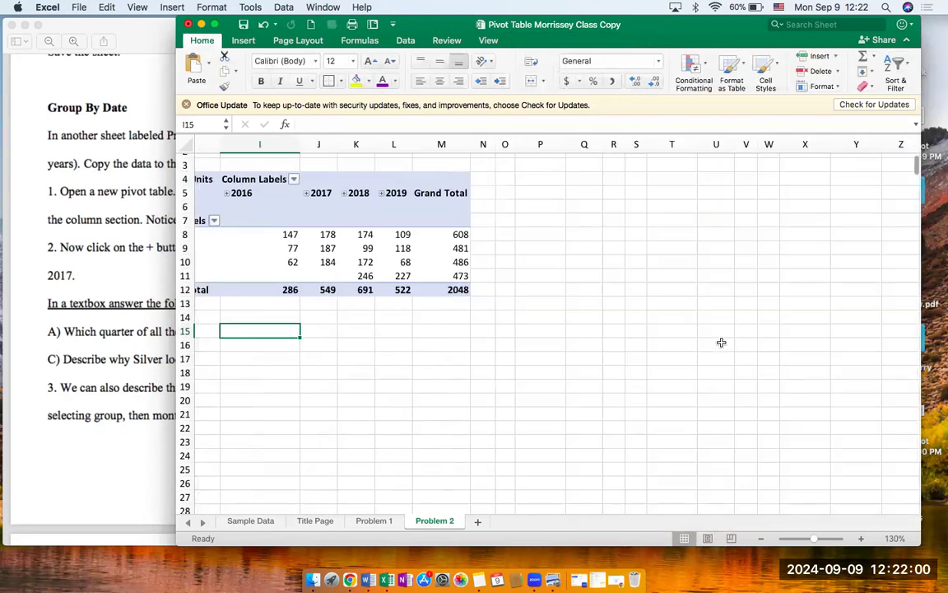
scroll(569, 364, left, 5)
scroll(569, 364, up, 2)
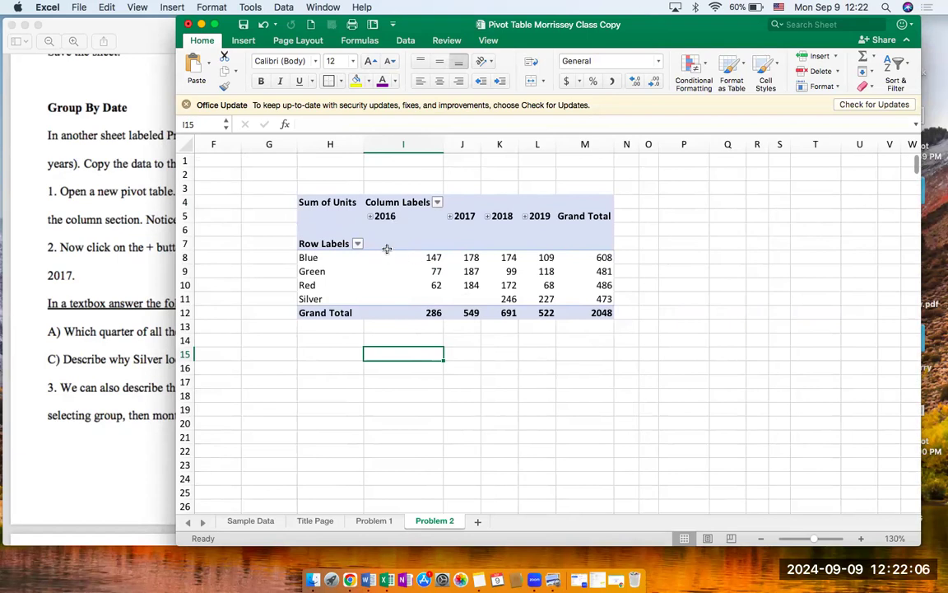
click(418, 257)
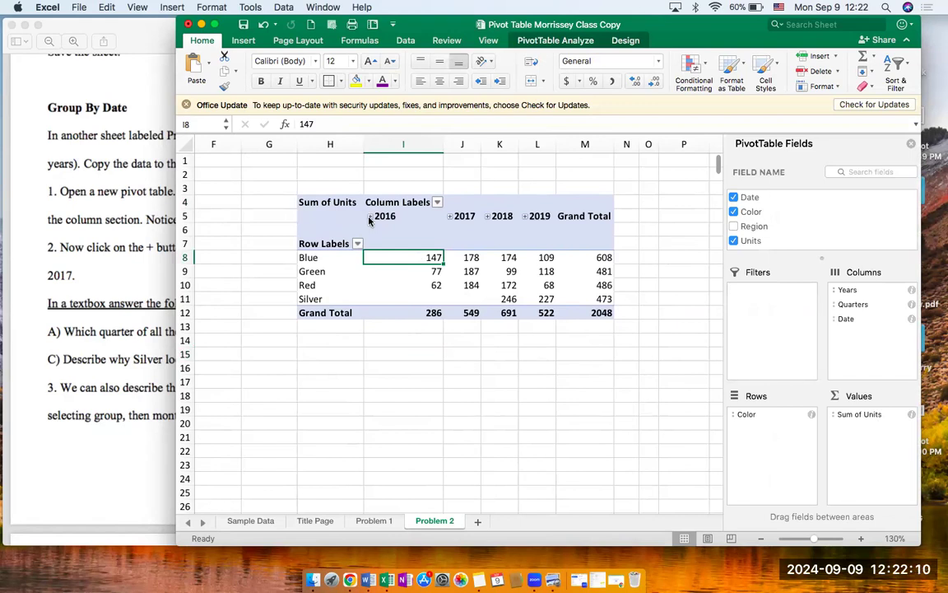
click(371, 217)
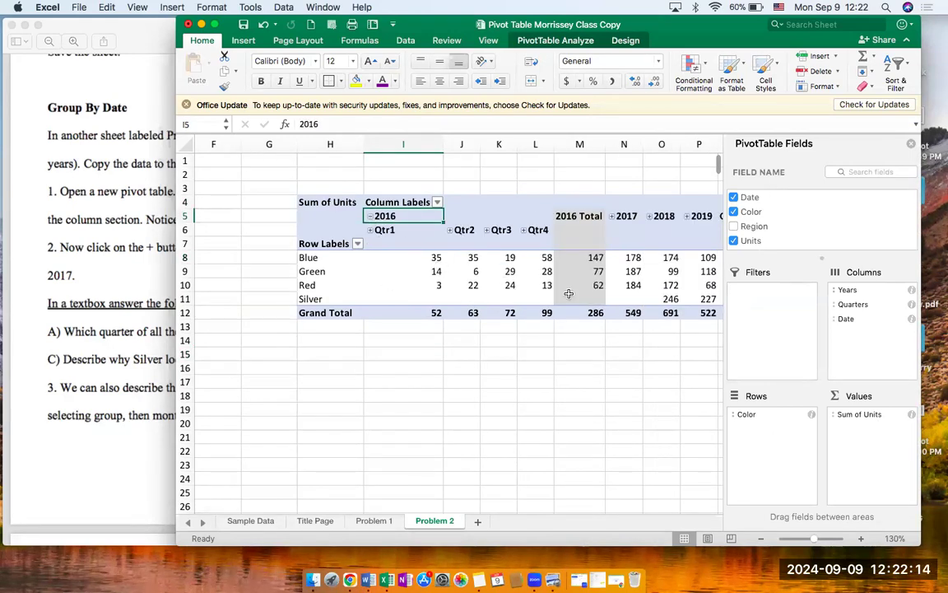
click(371, 230)
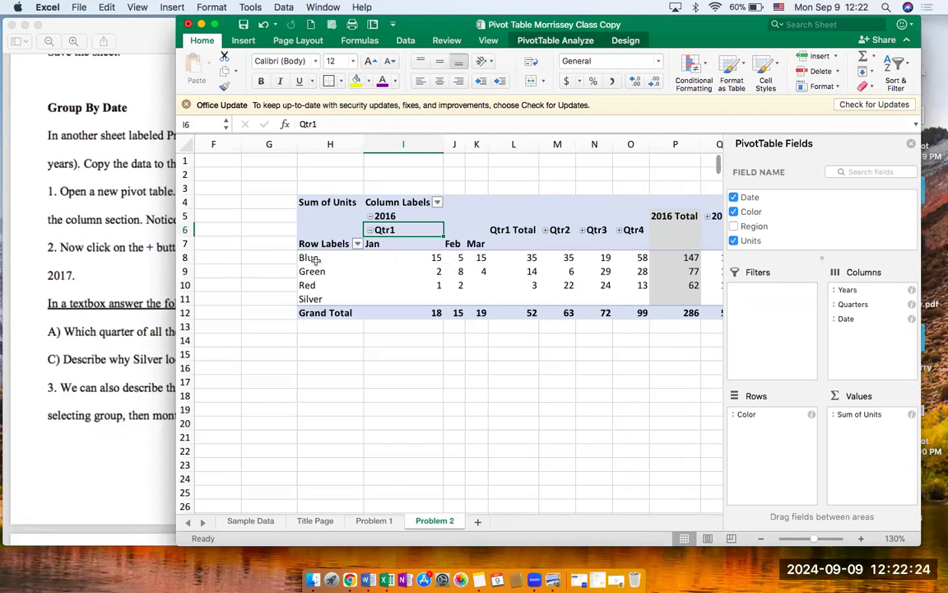
click(371, 231)
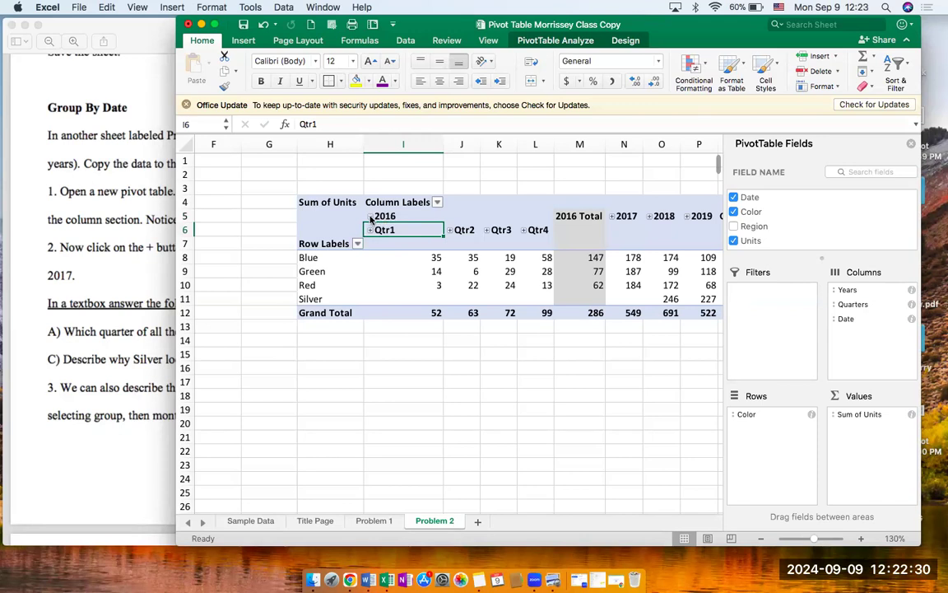
click(370, 216)
click(436, 353)
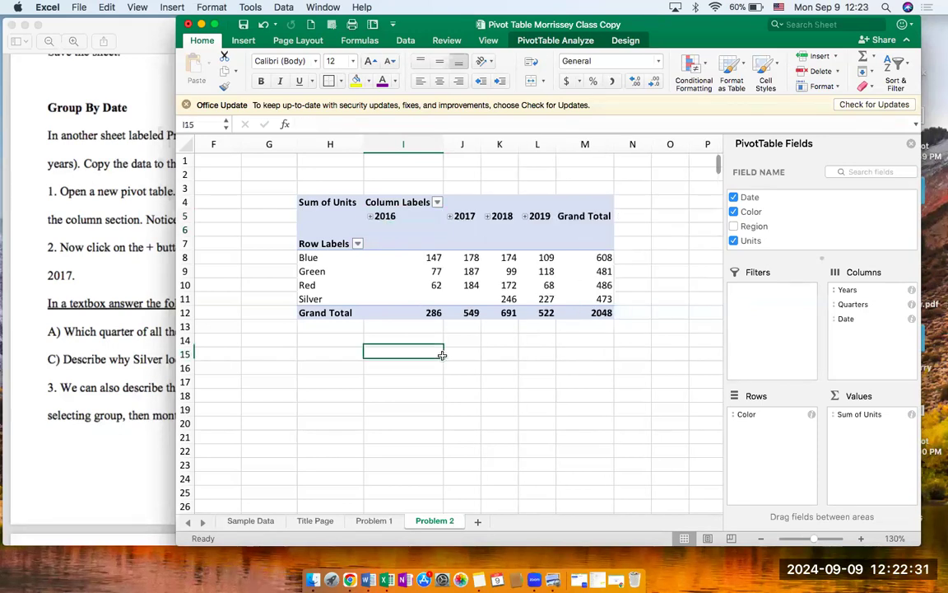
Step: Copy the Problem 2 questions text box from the Sample Data sheet and place it below the pivot table on the Problem 2 sheet
click(138, 378)
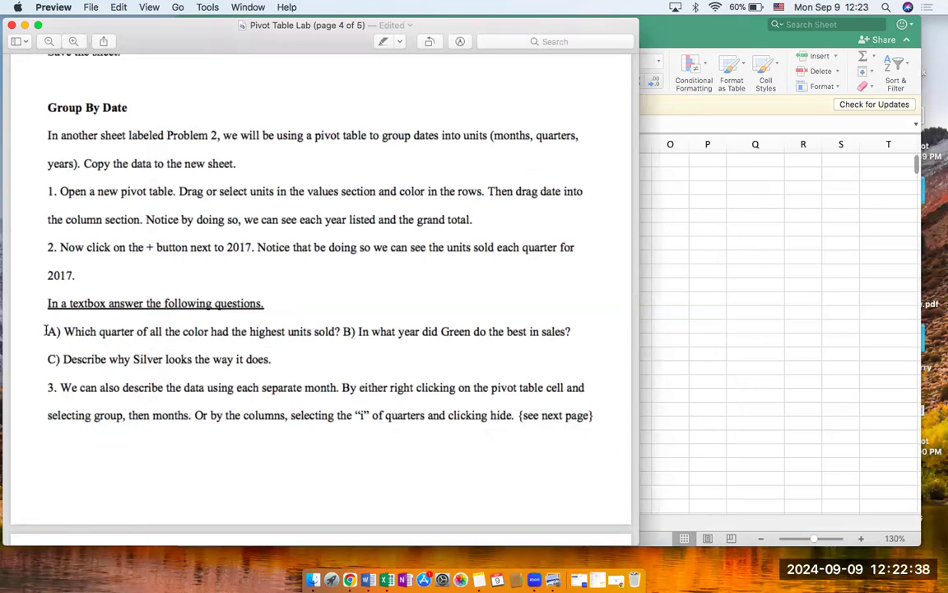
click(651, 333)
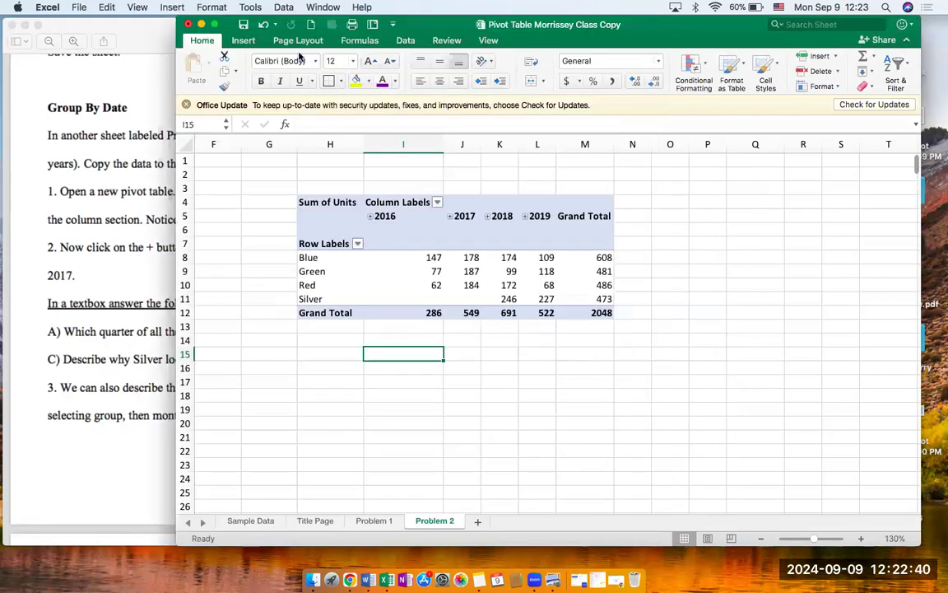
click(242, 42)
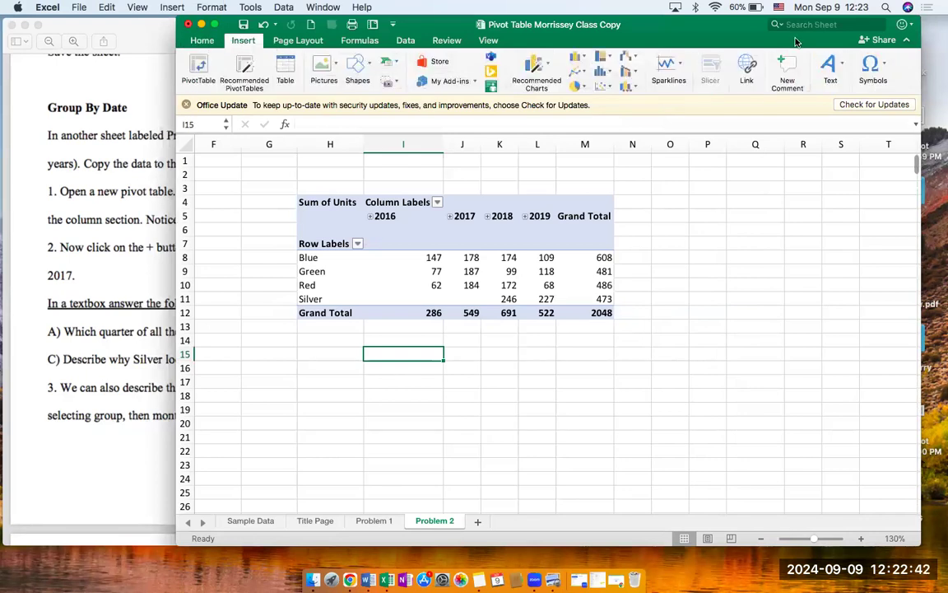
click(830, 65)
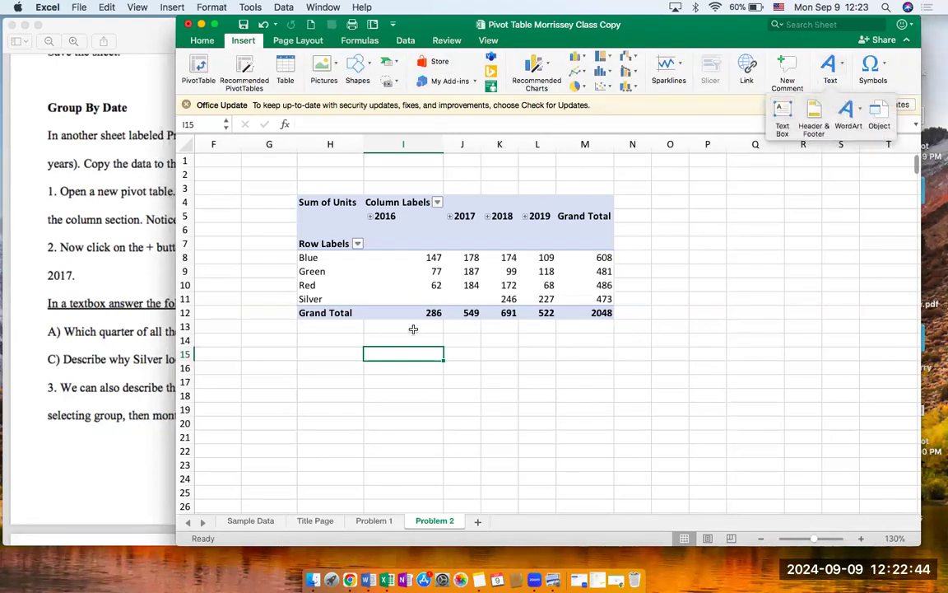
click(250, 520)
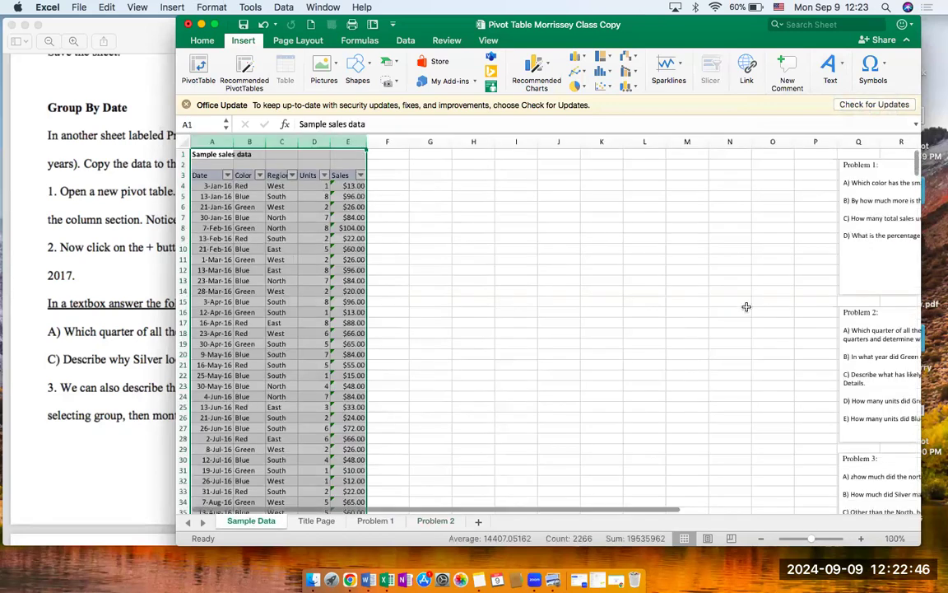
click(895, 311)
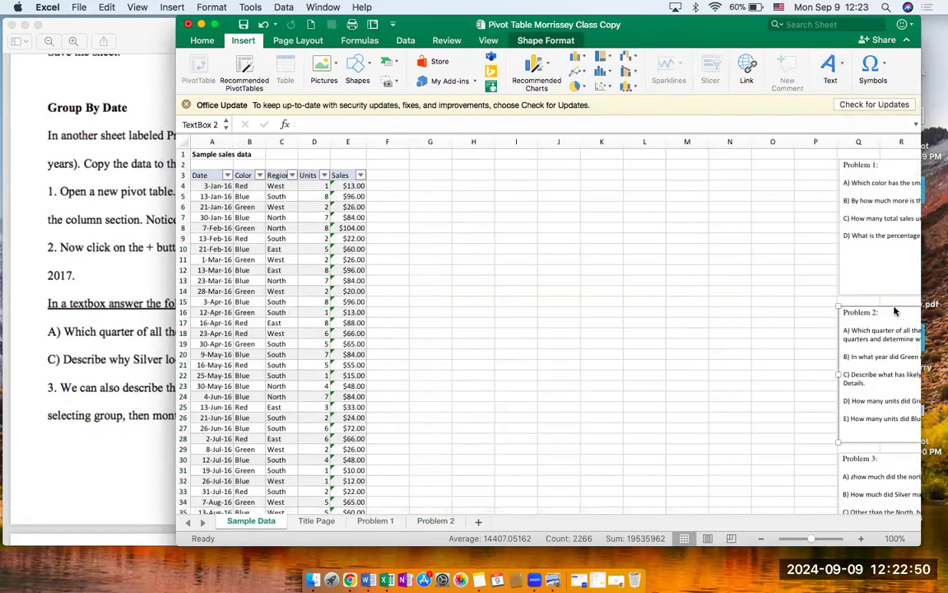
click(435, 521)
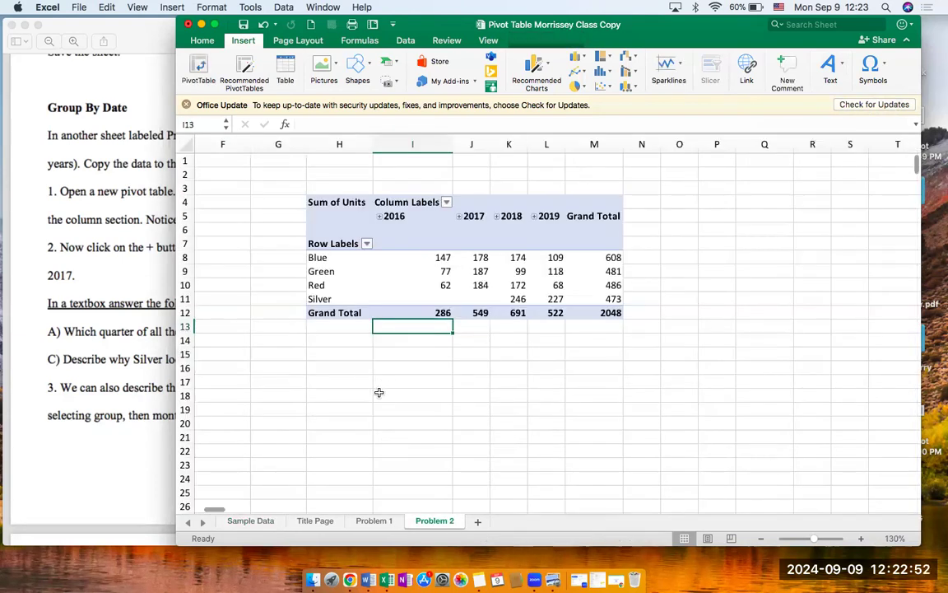
drag(401, 400, 402, 330)
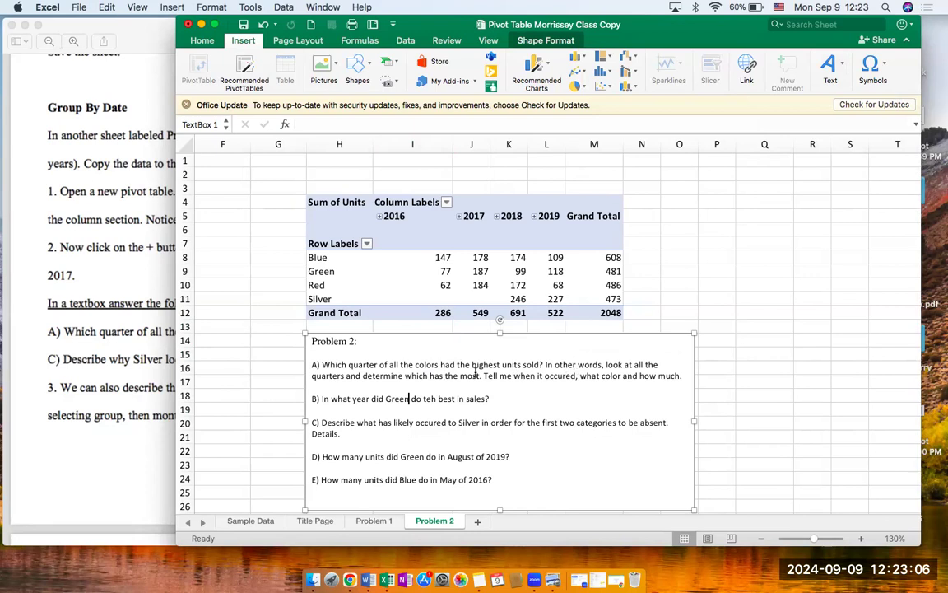
Step: Examine the quarterly units by expanding 2016 and 2017 in the pivot table, and collapse both years again
click(380, 217)
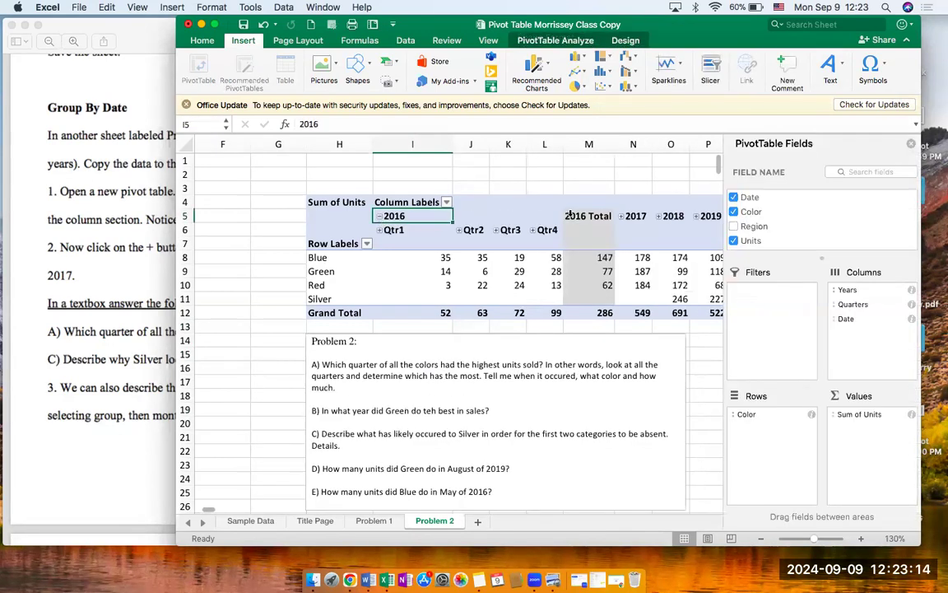
click(620, 217)
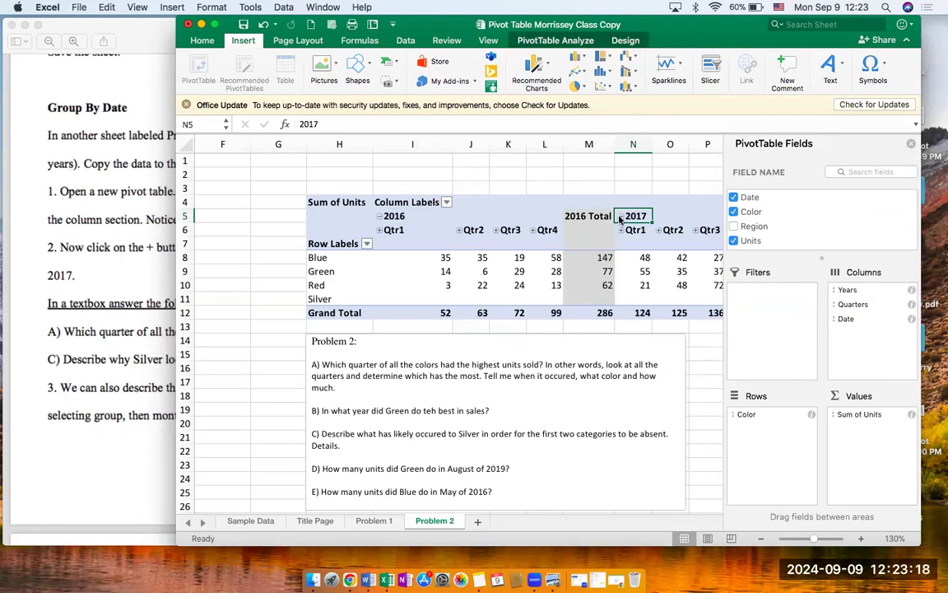
click(620, 217)
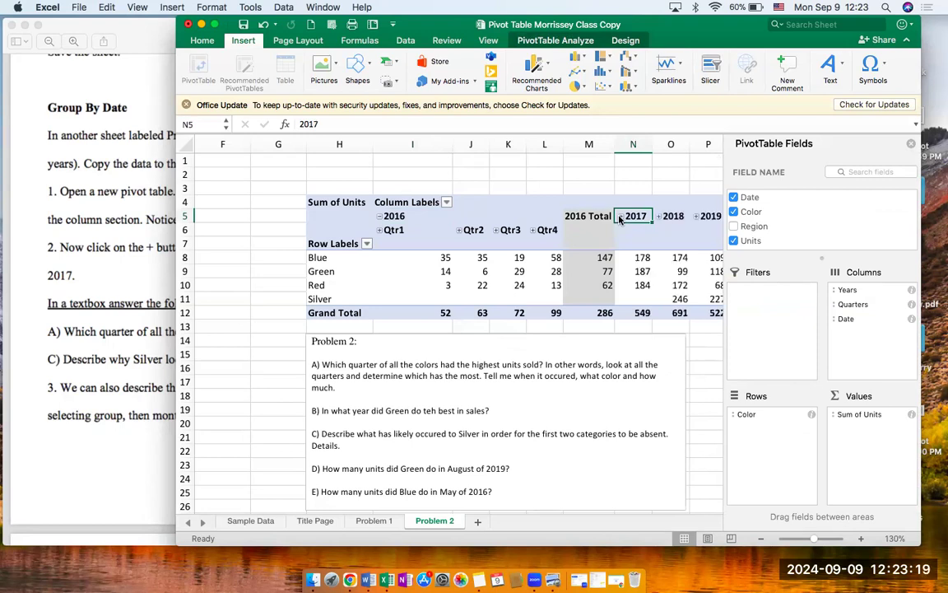
click(380, 216)
Step: Correct the misspelled "teh" to "the" in question B of the Problem 2 text box
scroll(459, 430, down, 2)
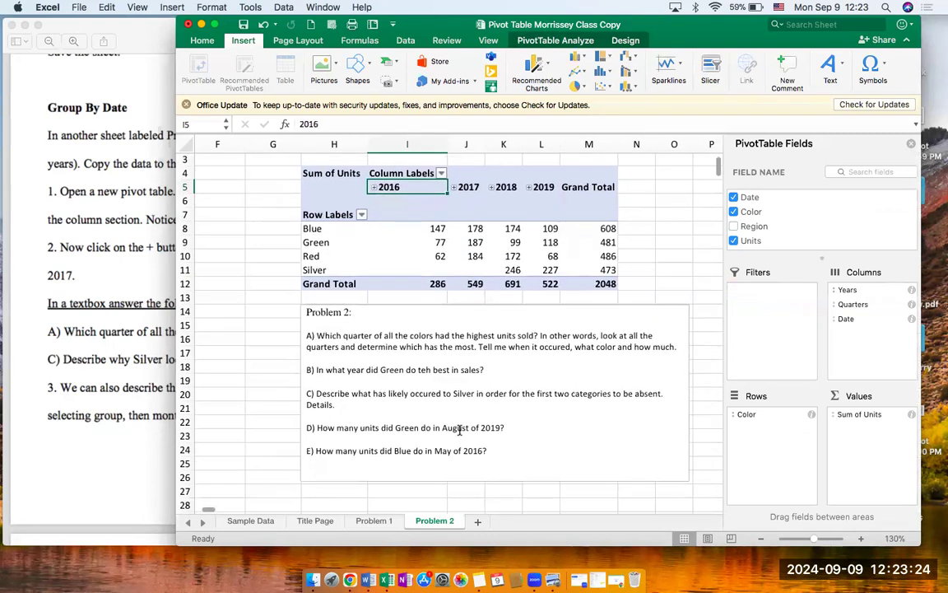
click(444, 372)
click(444, 372)
key(BackSpace)
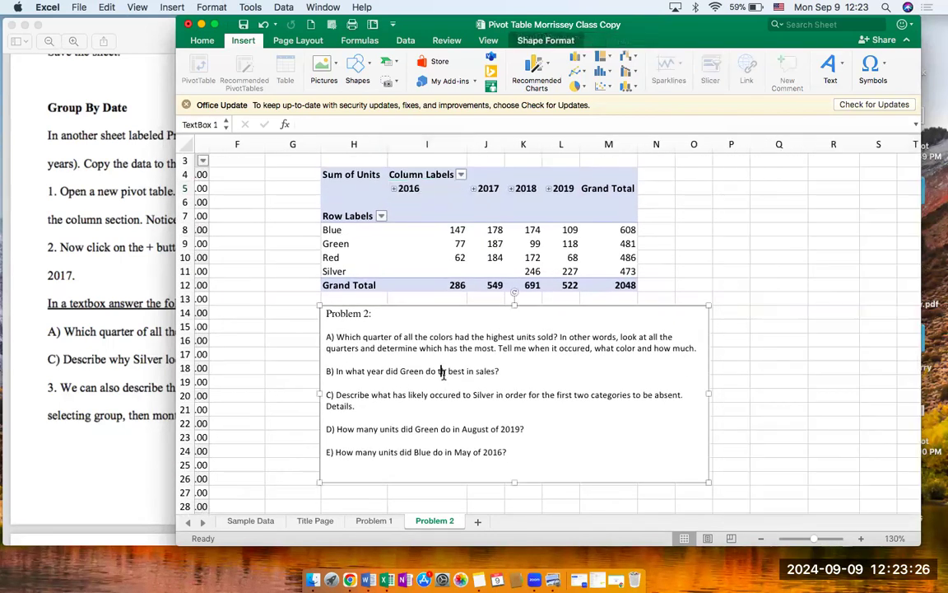
text(h)
click(545, 363)
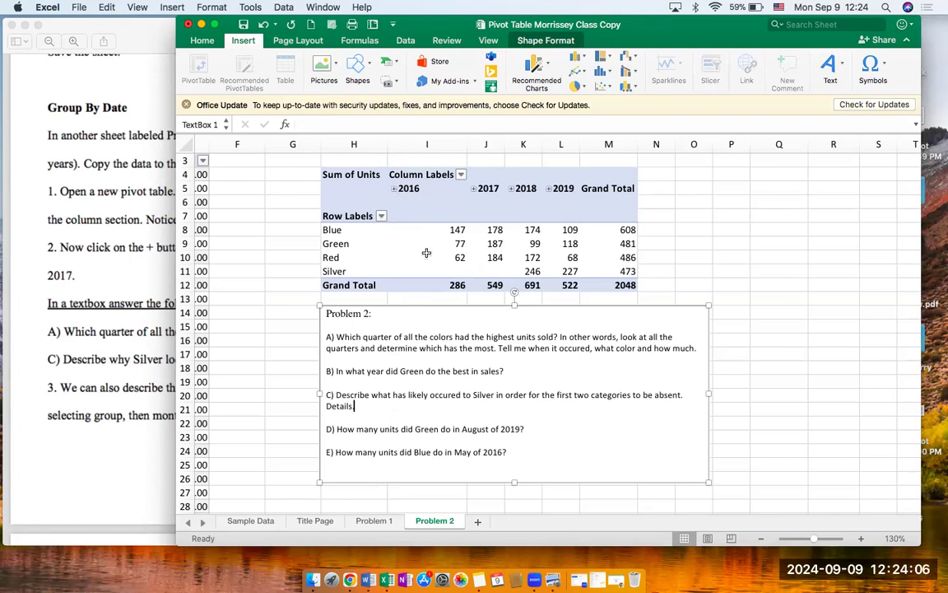
Step: Hide the Quarters field from the pivot table's columns so that only Years and Date remain
click(510, 244)
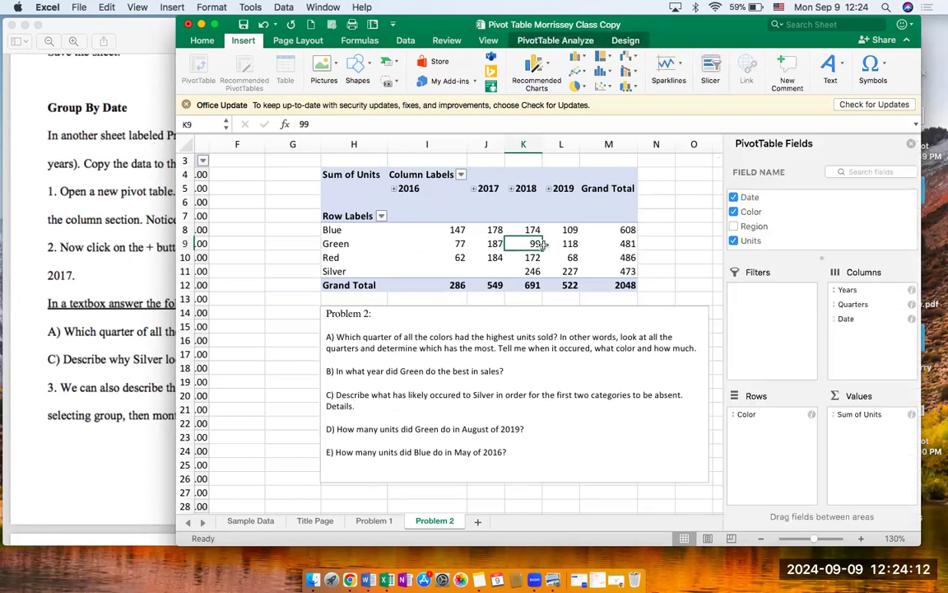
click(911, 305)
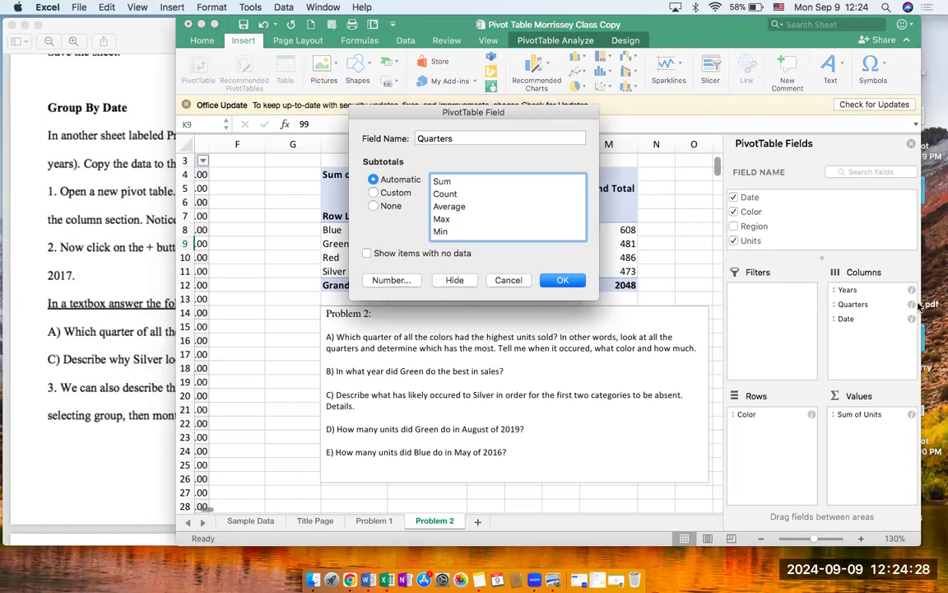
click(456, 282)
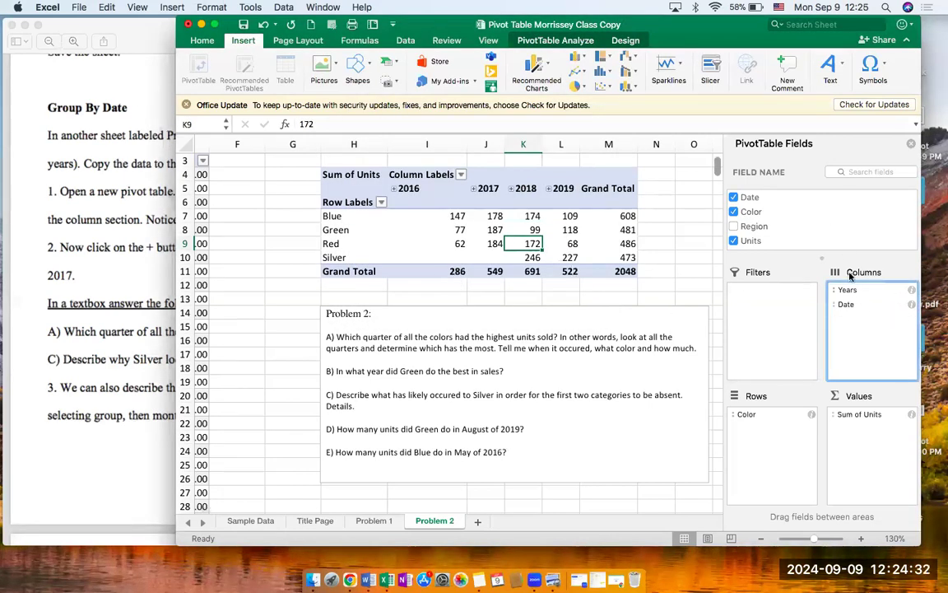
Step: Expand 2016 to examine its monthly units by color, and collapse the year again
click(394, 190)
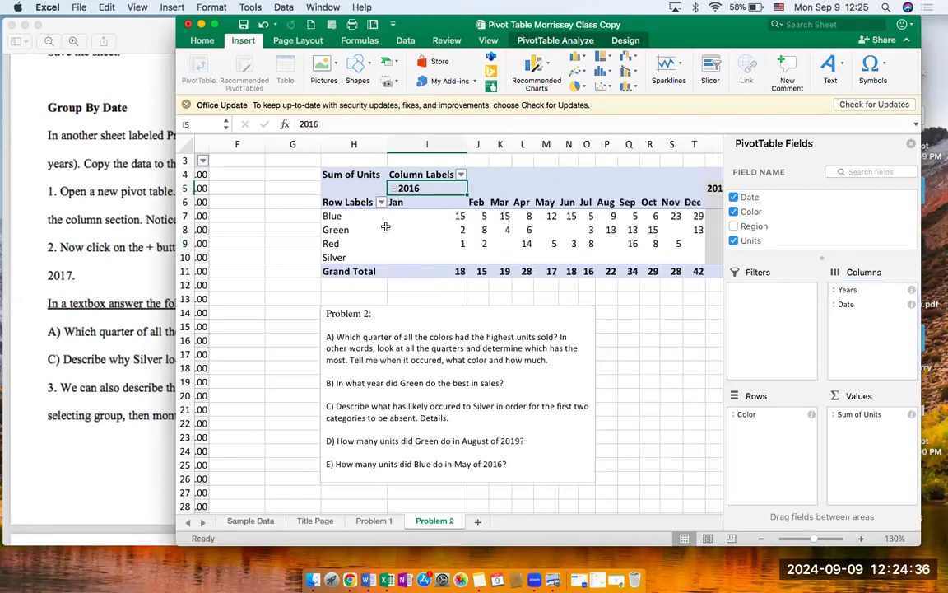
scroll(601, 241, right, 3)
scroll(601, 242, up, 2)
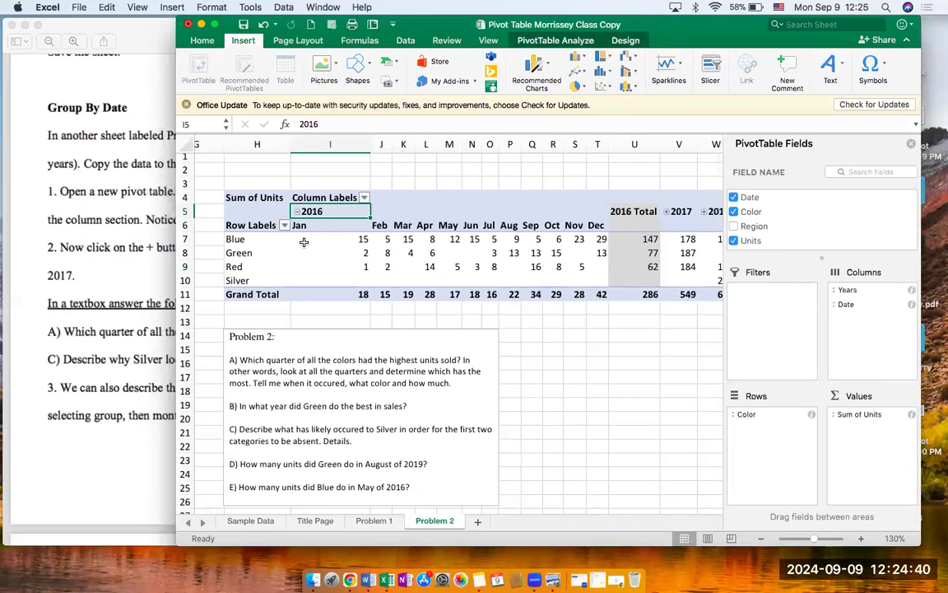
click(297, 213)
Step: Insert the word "cars" after "Green" in question D and after "Blue" in question E of the text box
scroll(257, 430, down, 3)
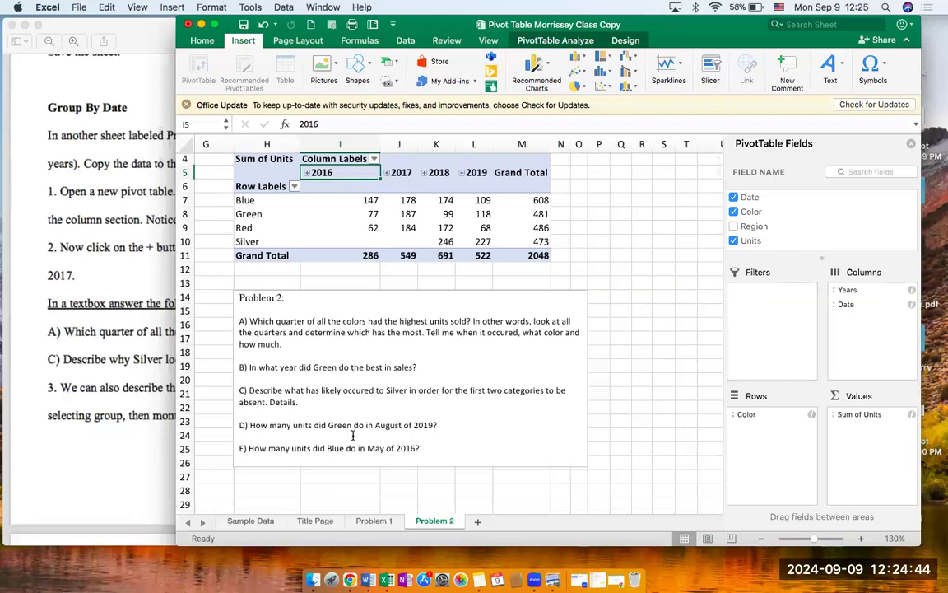
click(463, 428)
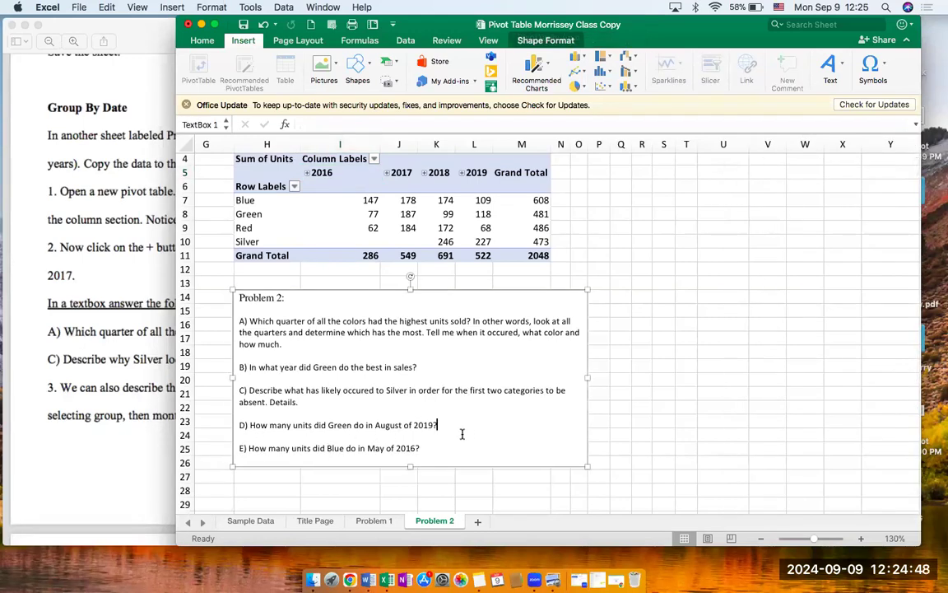
click(356, 425)
text(cars)
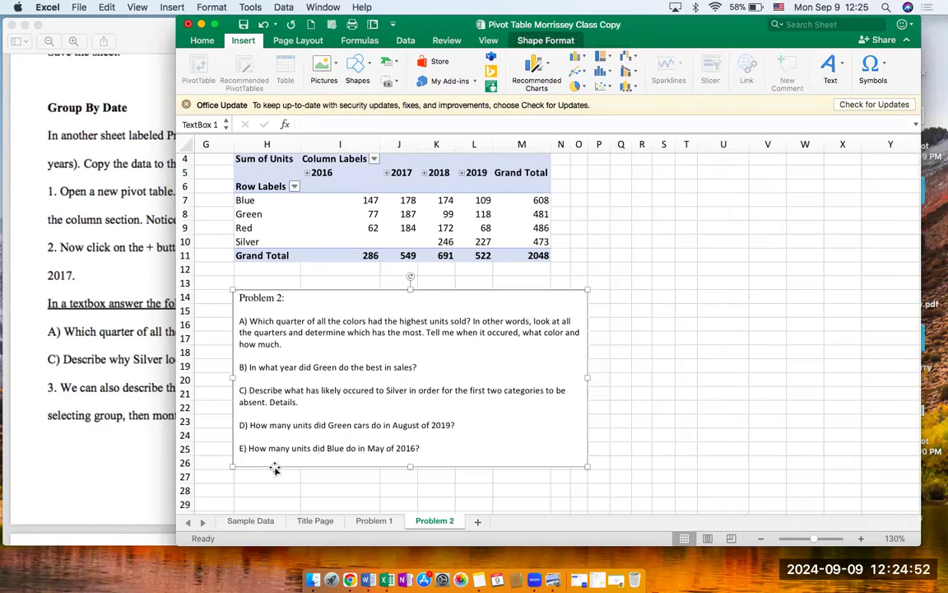
click(344, 448)
text(cars)
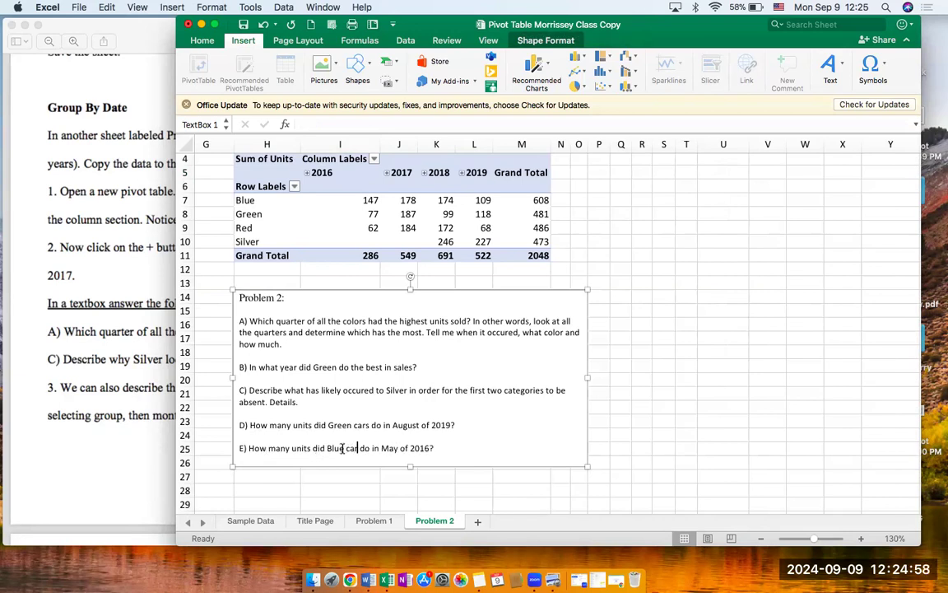
Step: Extend the text box heading to read "Problem 2: College Level Sentences"
scroll(500, 457, up, 1)
scroll(500, 458, left, 1)
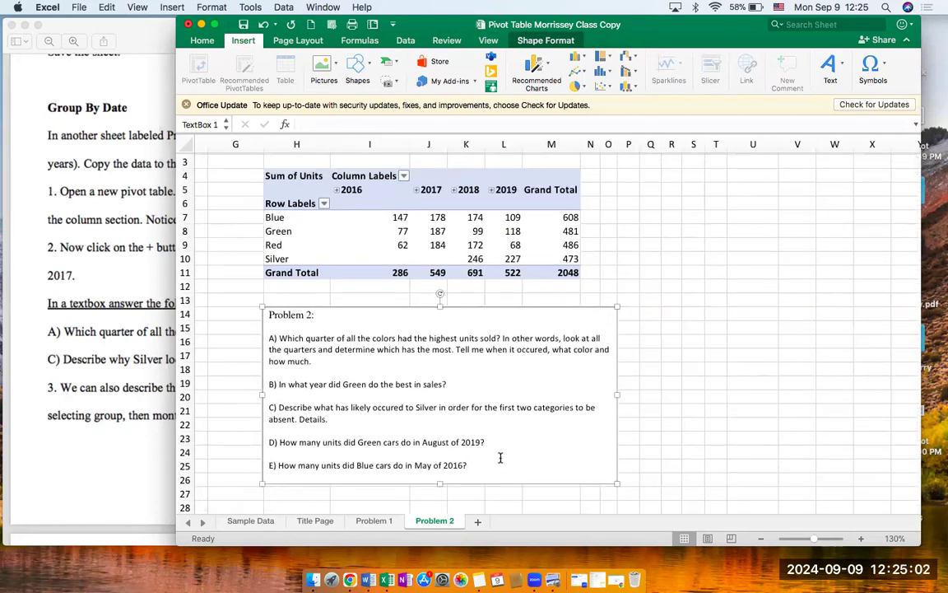
text(: Lvey)
key(BackSpace)
key(BackSpace)
key(BackSpace)
key(BackSpace)
text(Colege)
key(BackSpace)
key(BackSpace)
key(BackSpace)
key(BackSpace)
text(llege Lvel)
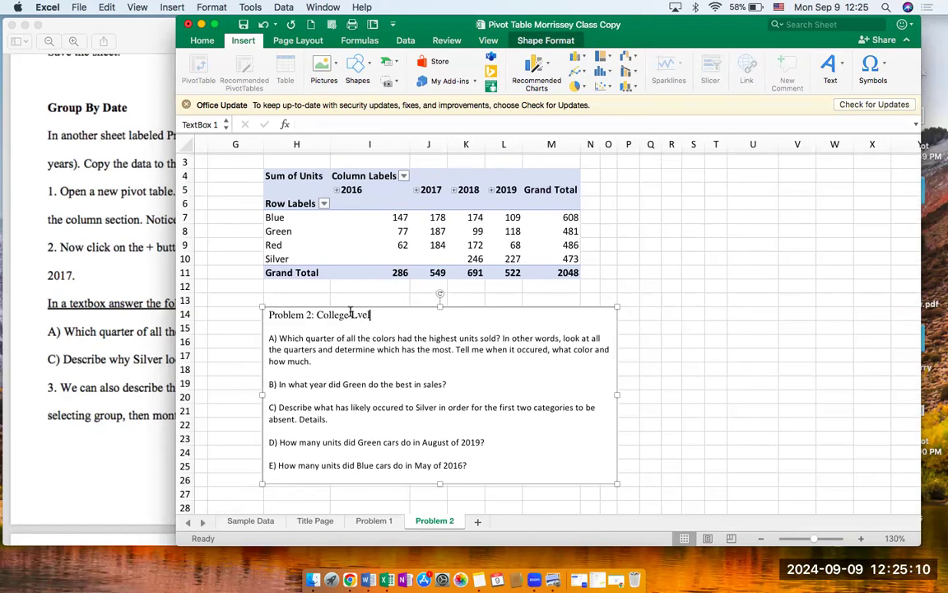
key(BackSpace)
key(BackSpace)
key(BackSpace)
text(evel Sentences)
click(372, 492)
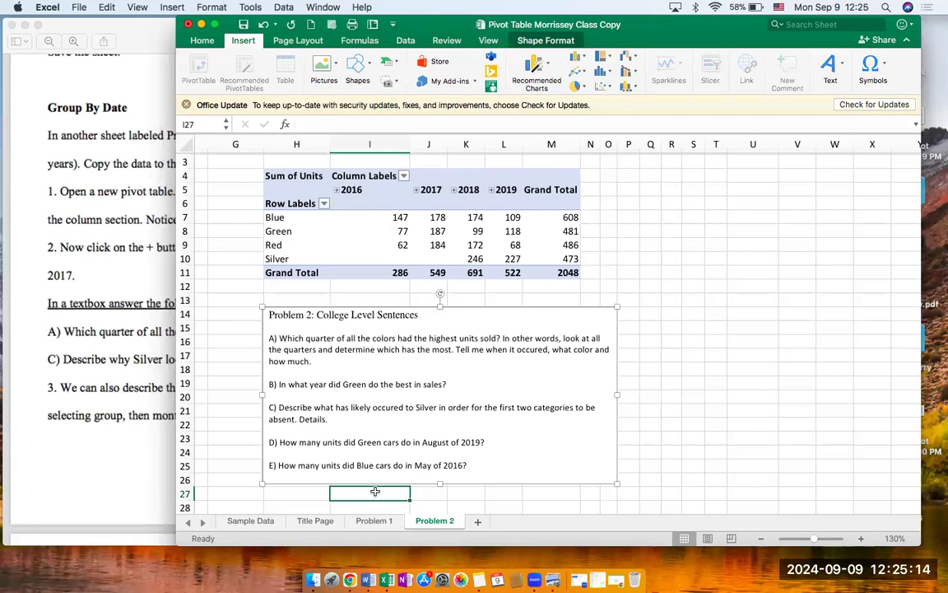
Step: Switch to the lab PDF in Preview and read the rest of the Problem 2 instructions and the Two Way Pivot Table section
click(141, 403)
scroll(153, 440, down, 5)
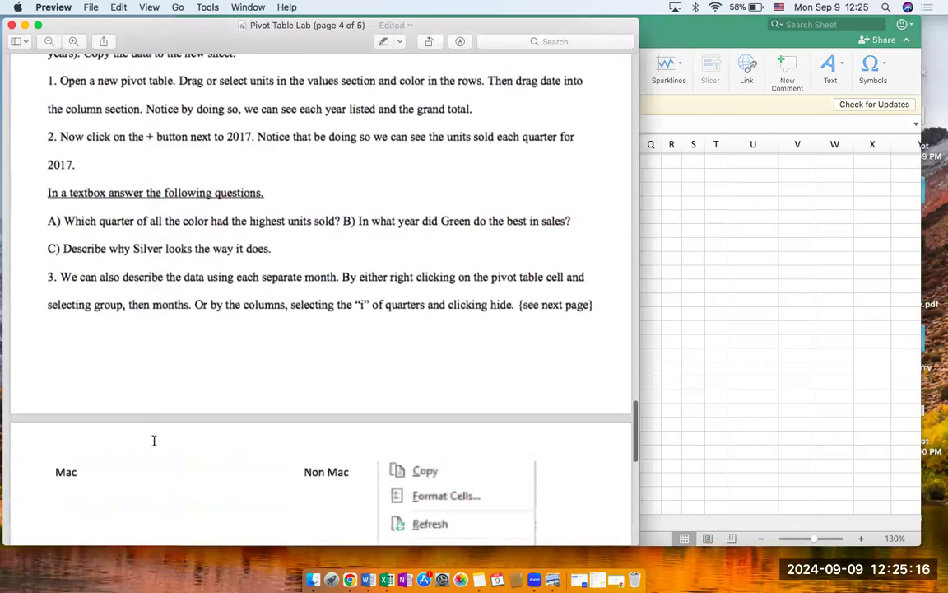
scroll(153, 440, down, 5)
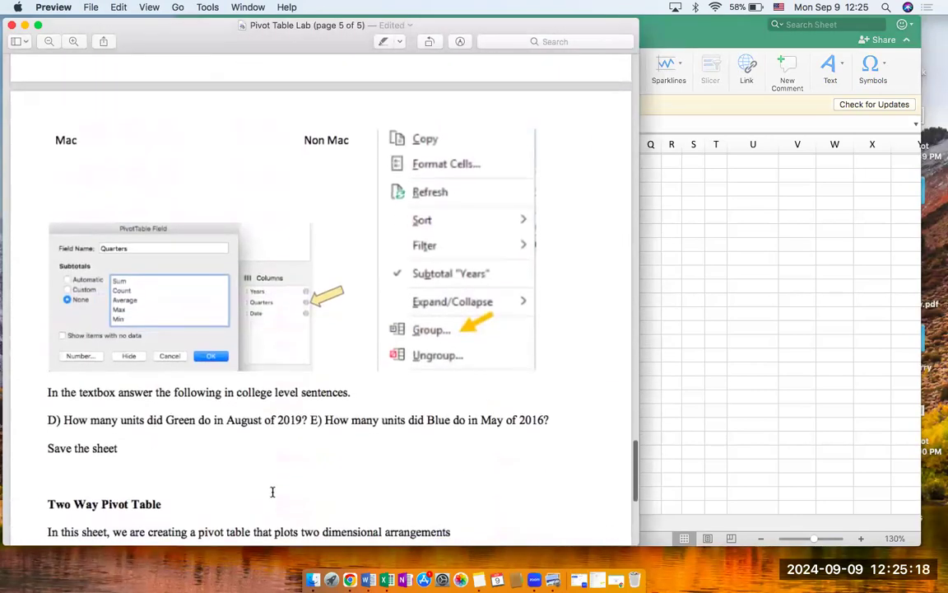
scroll(266, 502, down, 1)
scroll(266, 502, down, 2)
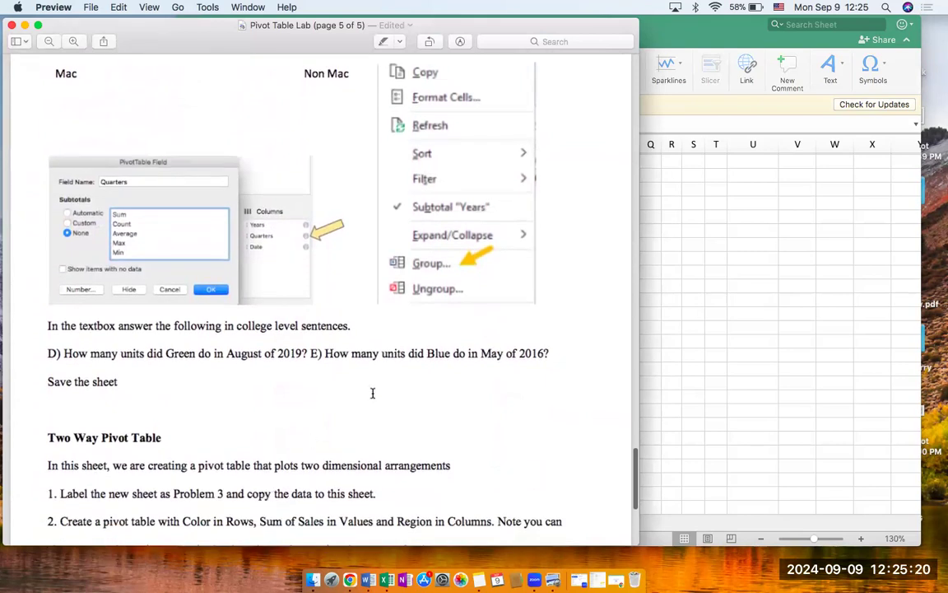
scroll(440, 256, up, 3)
scroll(439, 259, down, 2)
scroll(440, 271, down, 1)
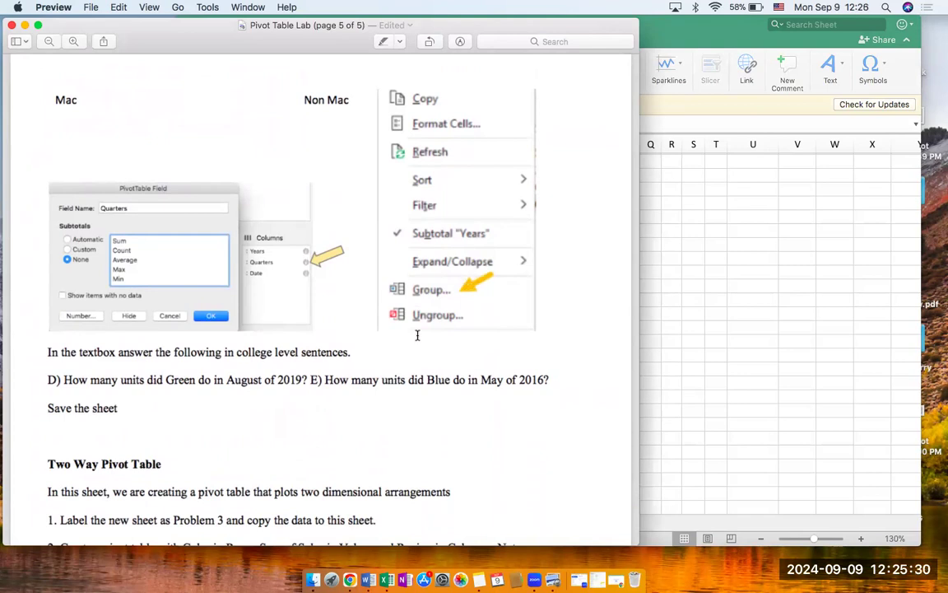
scroll(363, 424, down, 10)
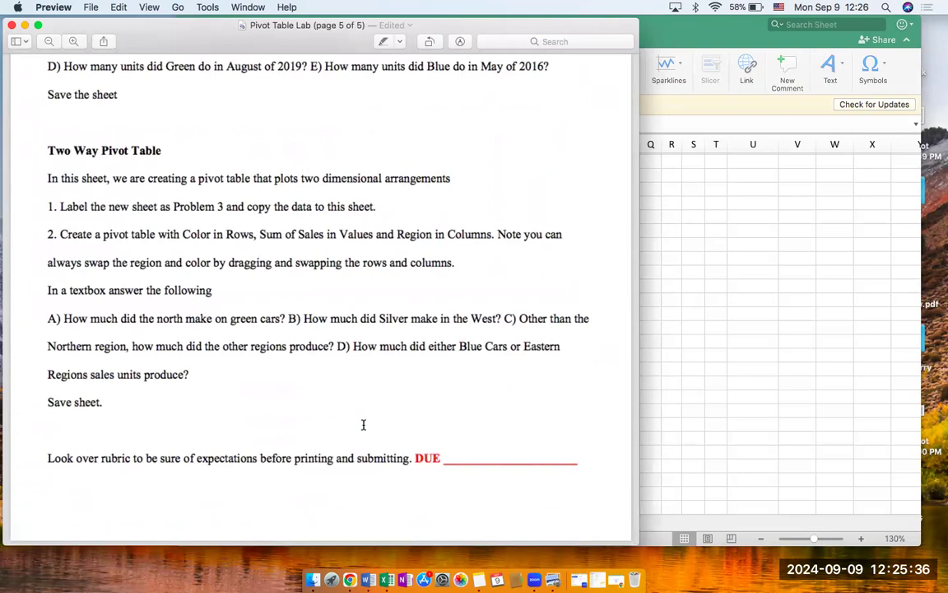
click(826, 381)
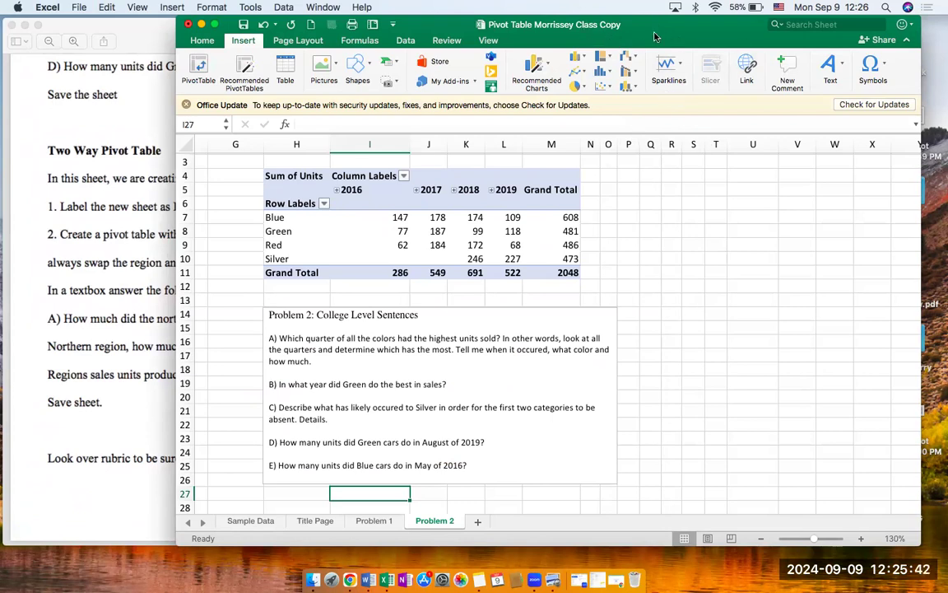
click(86, 430)
scroll(221, 319, up, 5)
scroll(220, 319, down, 4)
scroll(221, 320, down, 2)
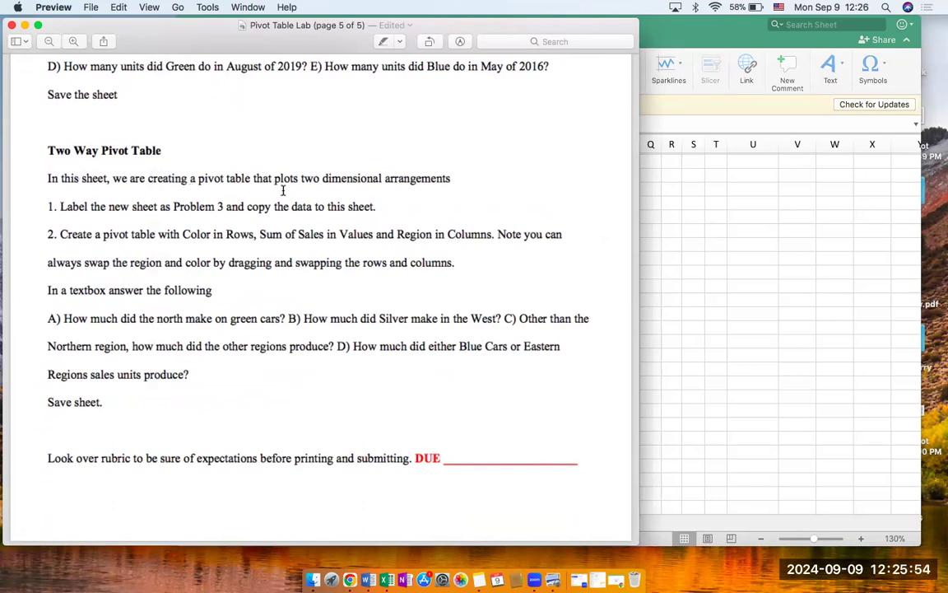
Step: Switch back to the Excel workbook, add a new sheet after Problem 2 and name it Problem 3
click(666, 381)
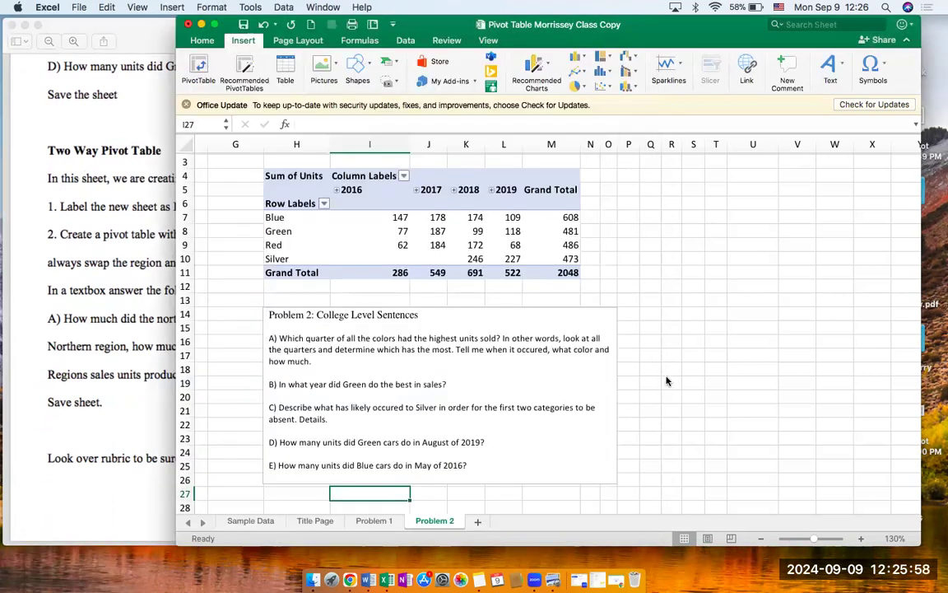
click(478, 522)
double_click(477, 522)
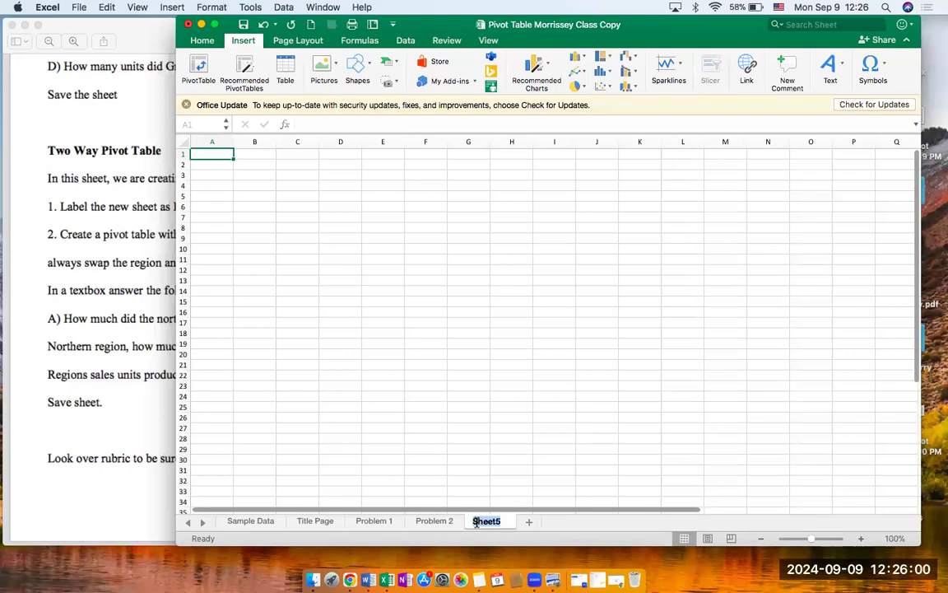
text(Problem 3)
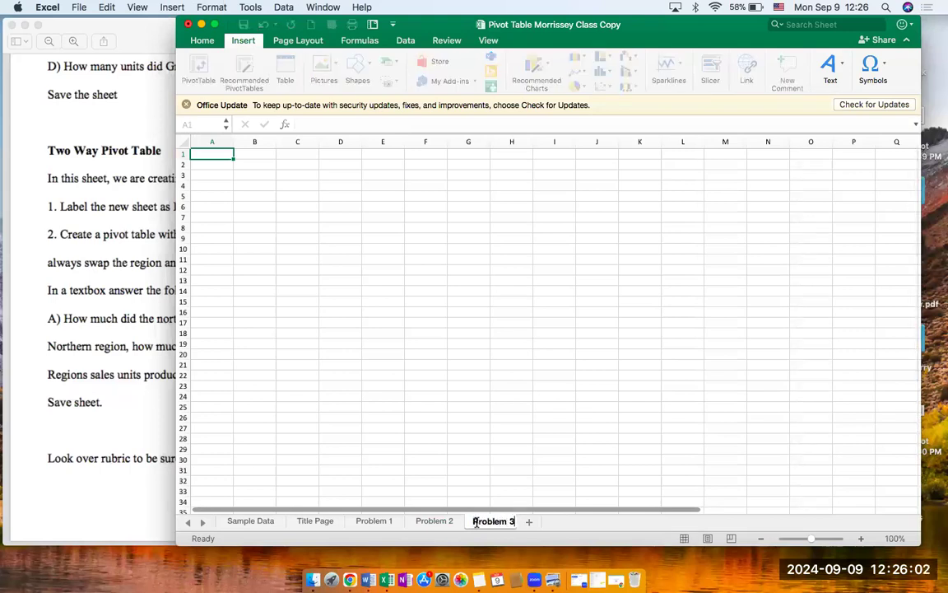
click(457, 407)
Step: Copy columns A to E of the Sample Data sheet into the Problem 3 sheet and retitle cell A1 as "Problem 3"
click(245, 522)
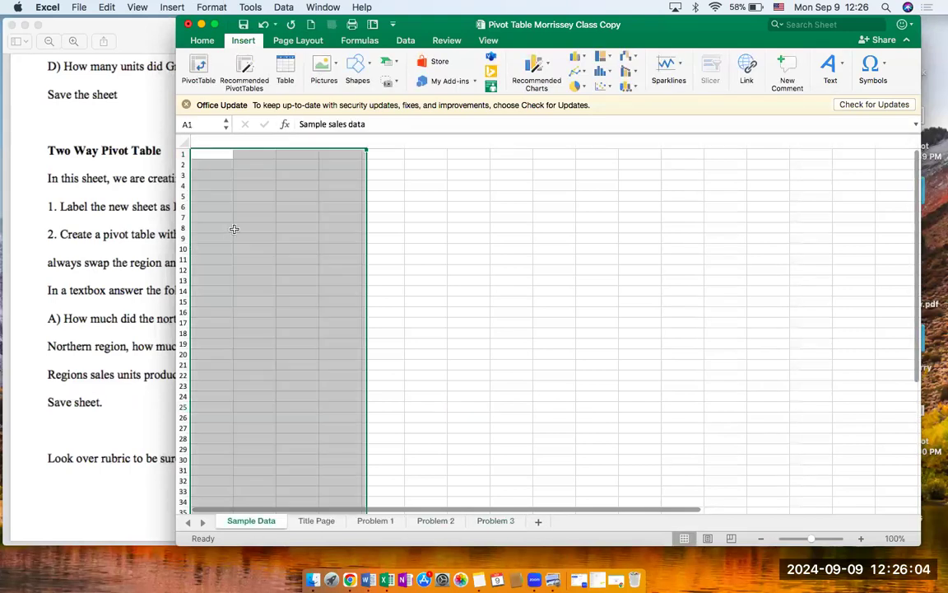
drag(208, 142, 348, 142)
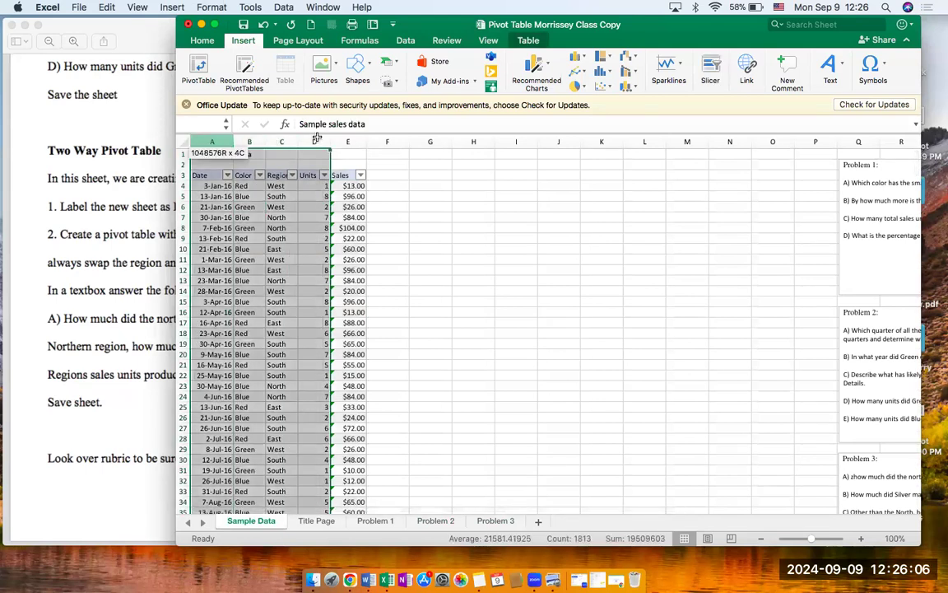
key(cmd+c)
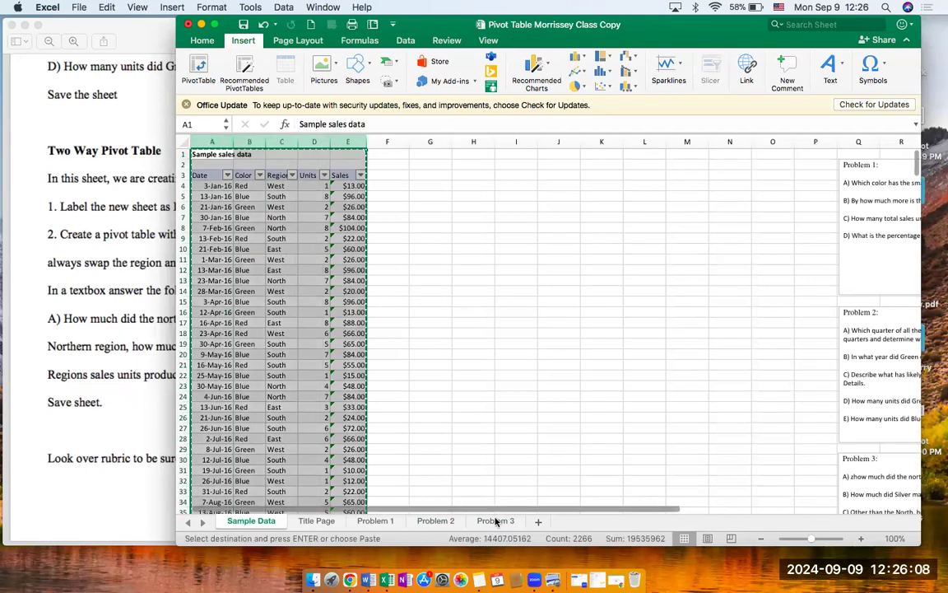
click(494, 520)
click(220, 157)
key(cmd+v)
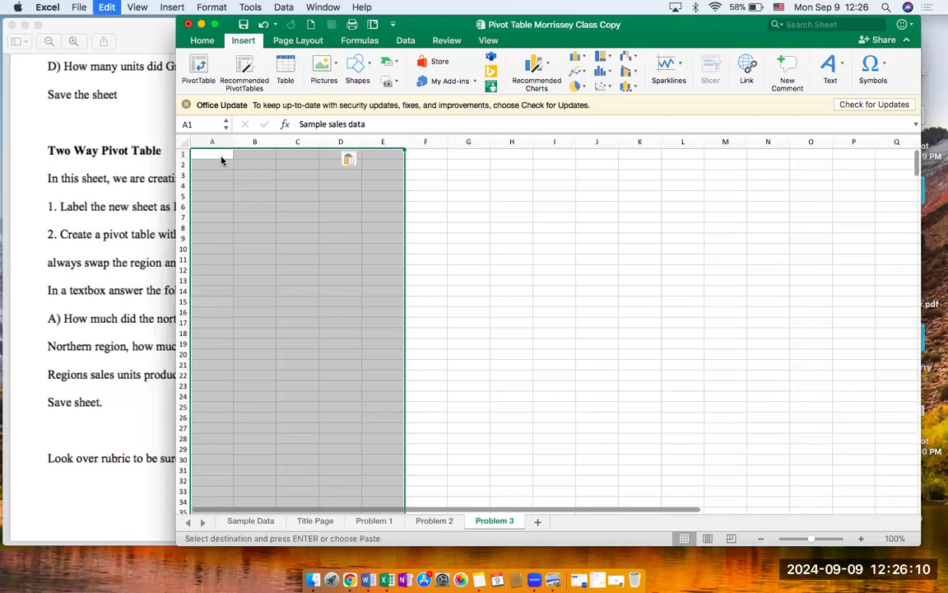
text(Problem 3)
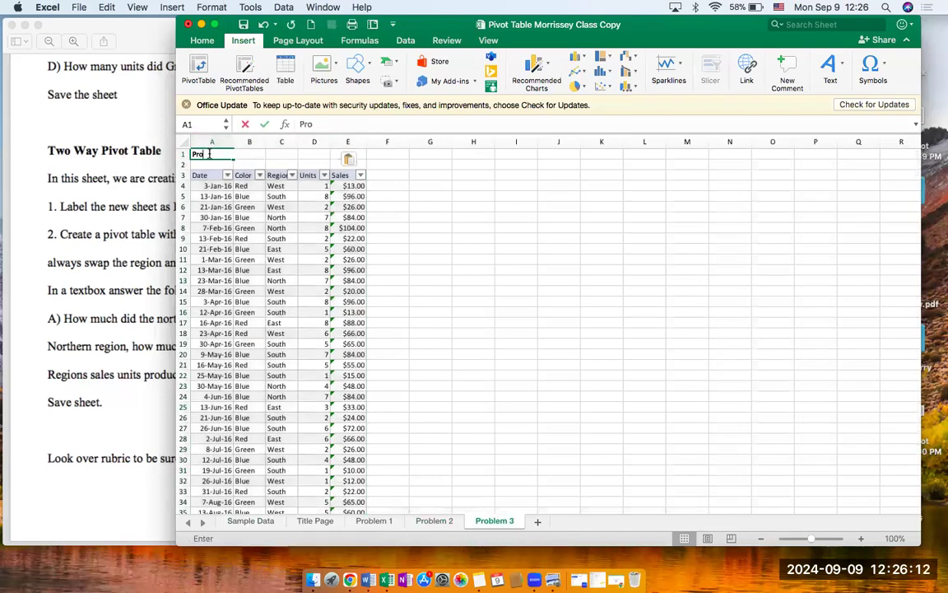
click(479, 272)
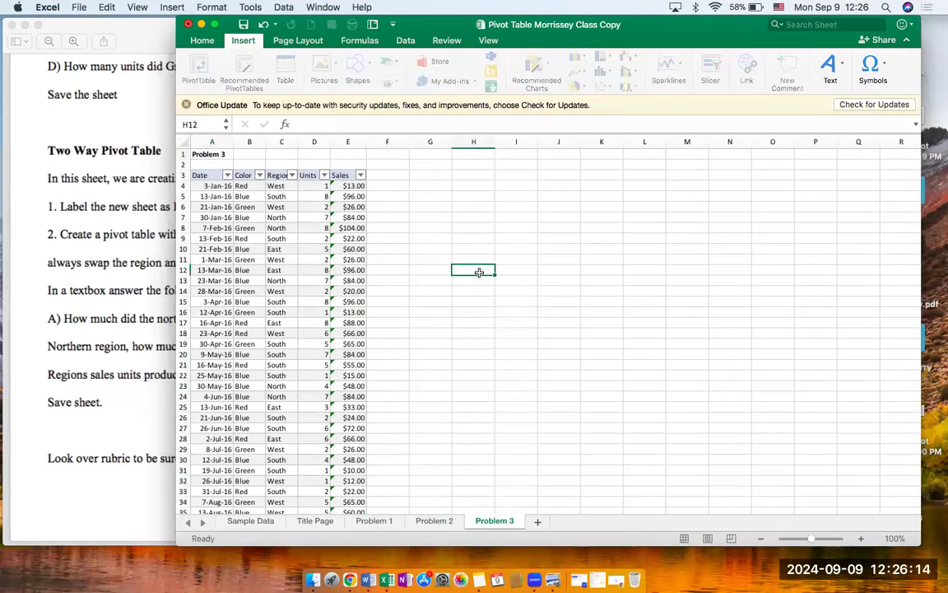
Step: Insert a pivot table from the sales data on the existing Problem 3 sheet at cell H4
click(274, 271)
click(198, 74)
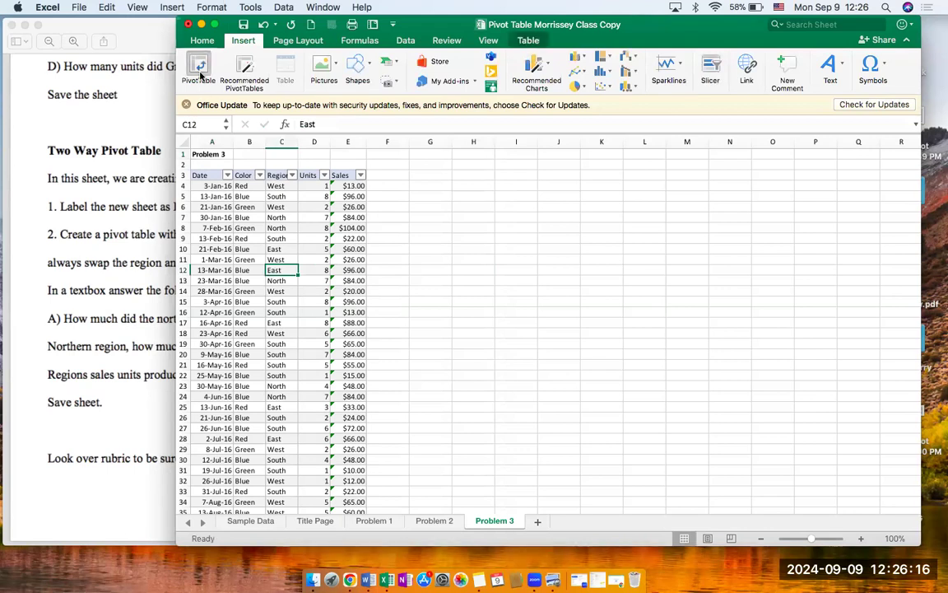
click(349, 269)
text(H4)
click(598, 309)
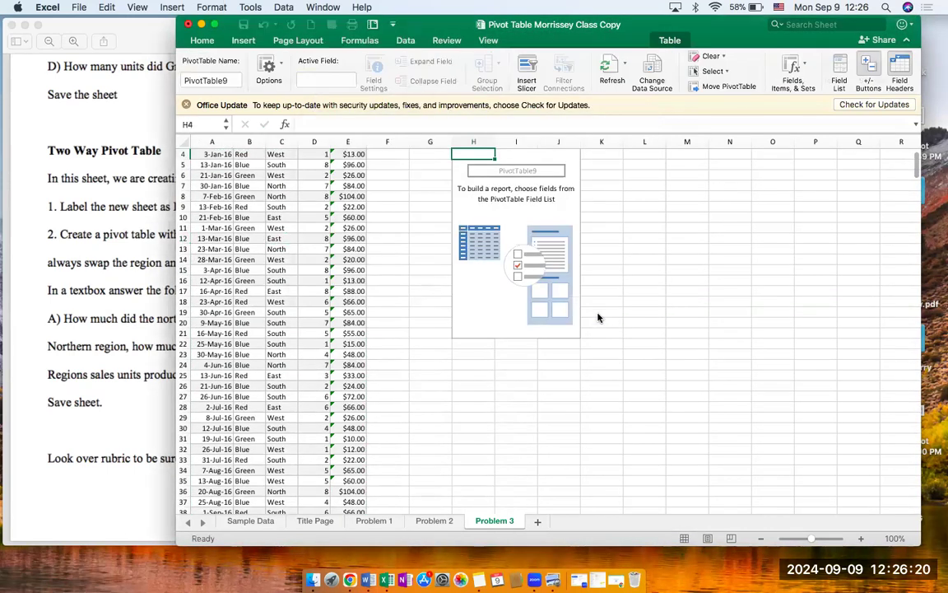
Step: Check the lab instructions, then put Color in the pivot table's rows and Sum of Units in its values
click(99, 374)
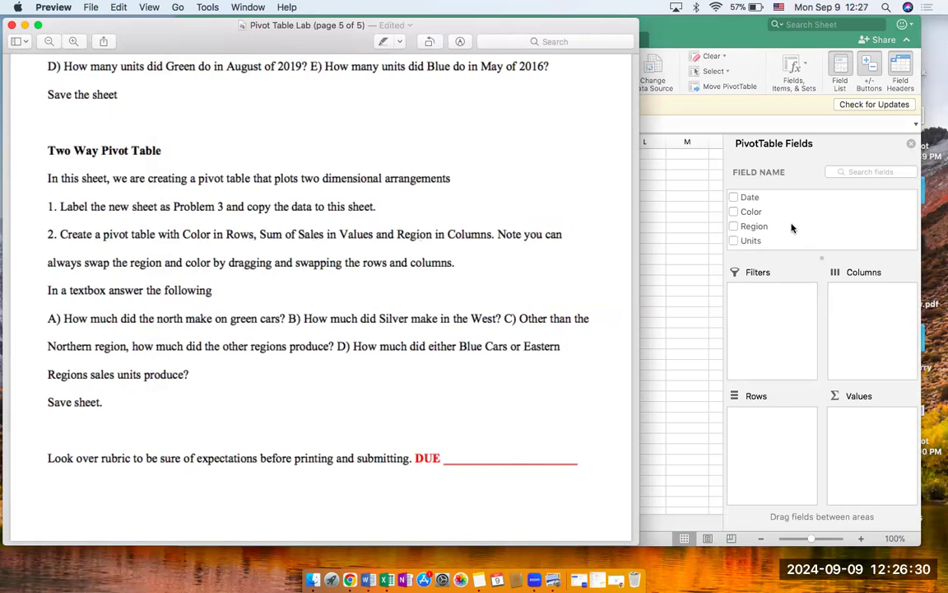
click(758, 214)
drag(759, 212, 770, 438)
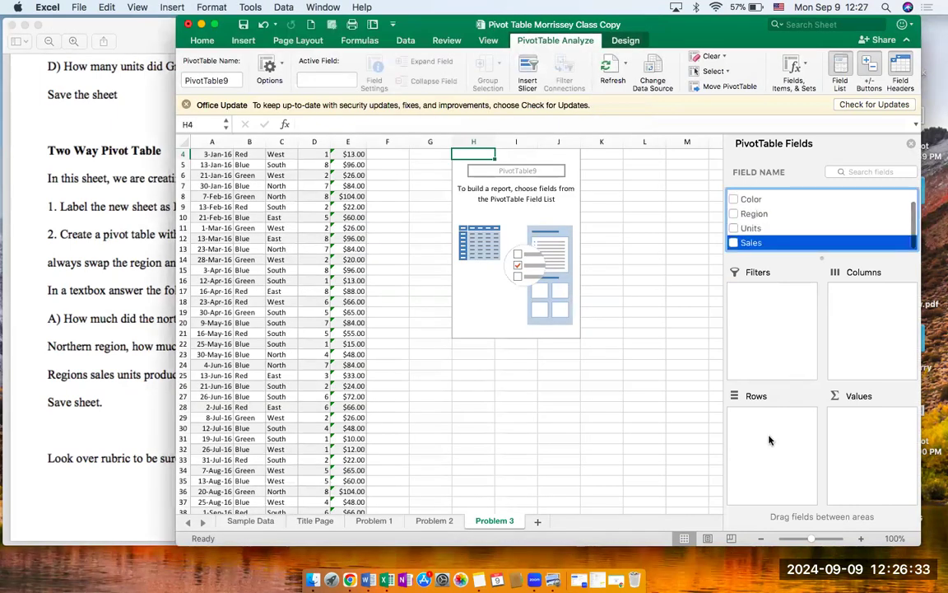
click(753, 201)
drag(753, 204, 783, 434)
click(751, 228)
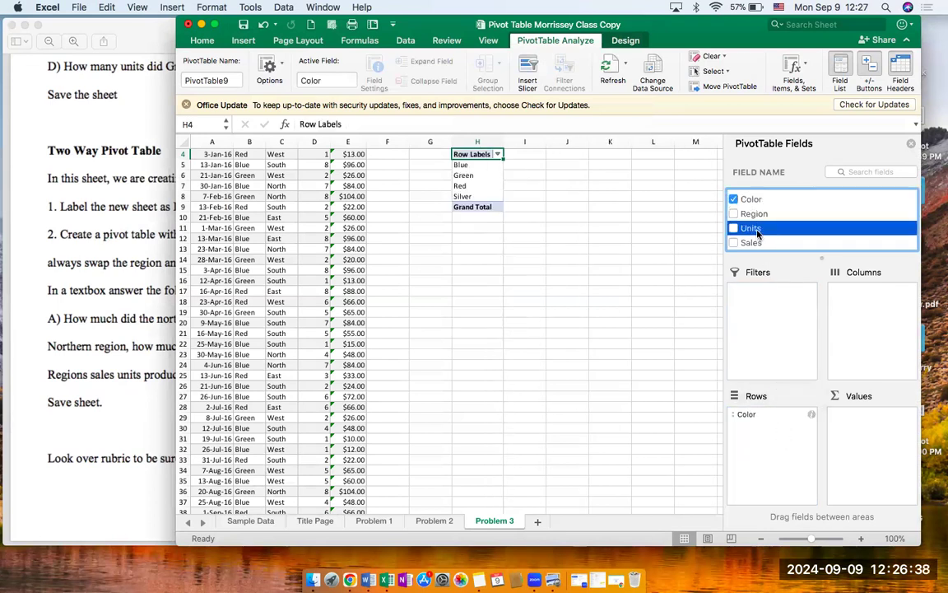
drag(751, 228, 870, 436)
Step: Recheck the Two Way Pivot Table instructions and place Region in the pivot table's columns
click(157, 379)
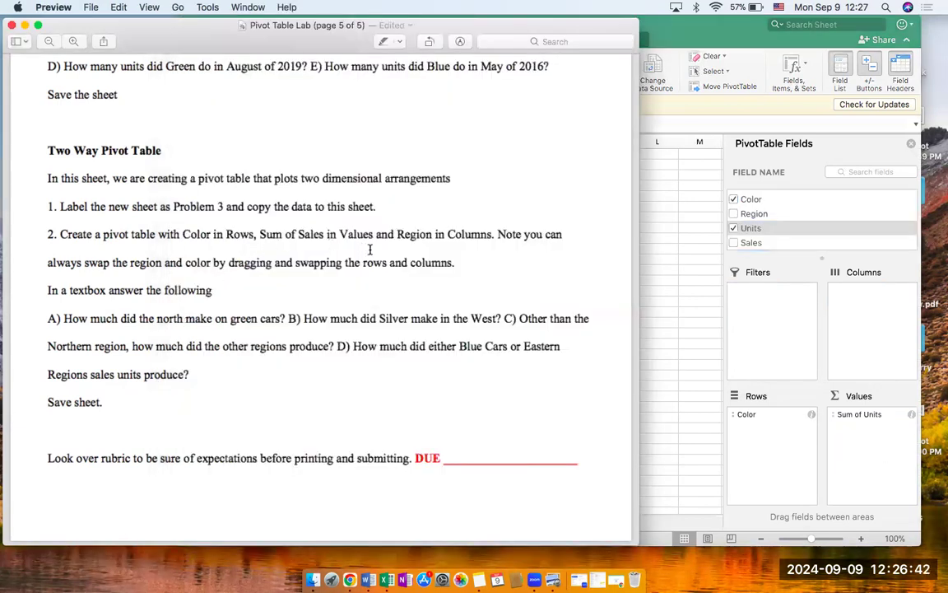
click(808, 273)
scroll(786, 209, up, 1)
click(764, 220)
drag(764, 221, 884, 319)
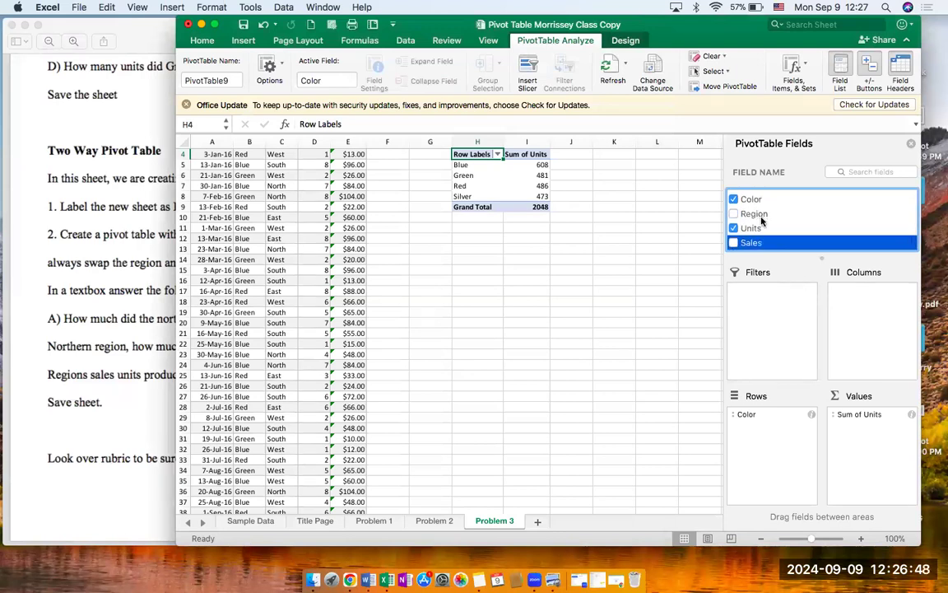
drag(762, 216, 873, 312)
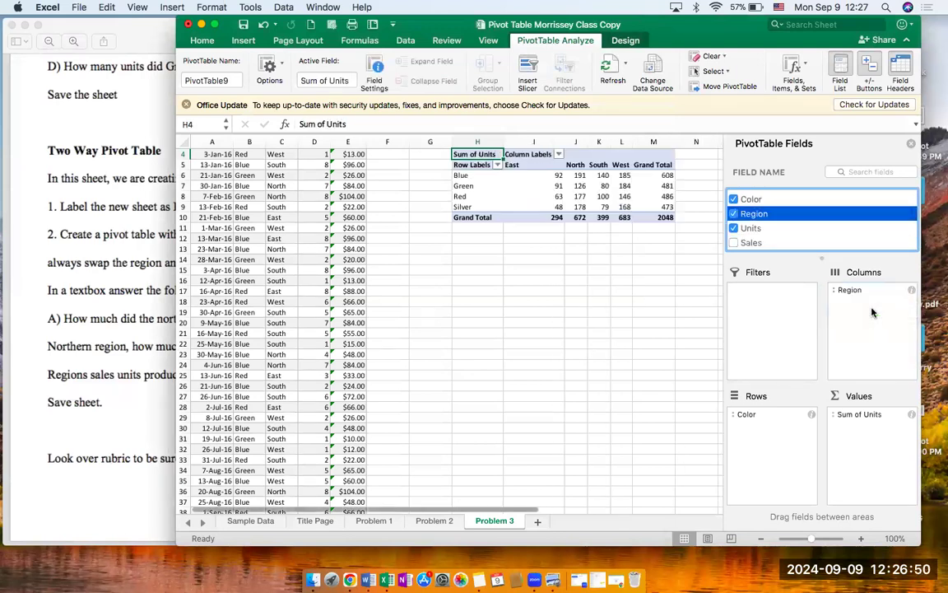
Step: Reread the note on swapping fields, swap Color and Region between the pivot table's rows and columns, and swap them back
scroll(542, 232, up, 2)
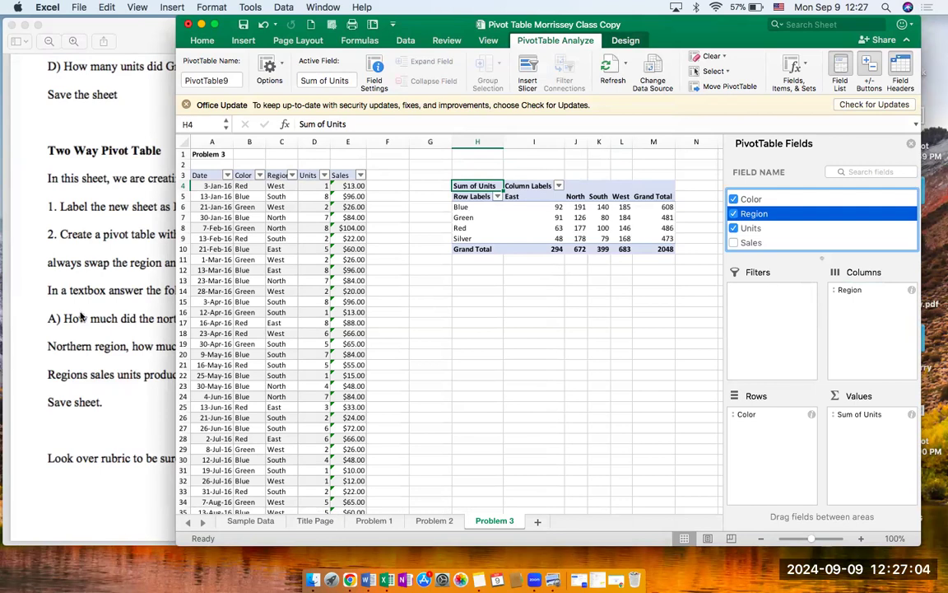
click(74, 285)
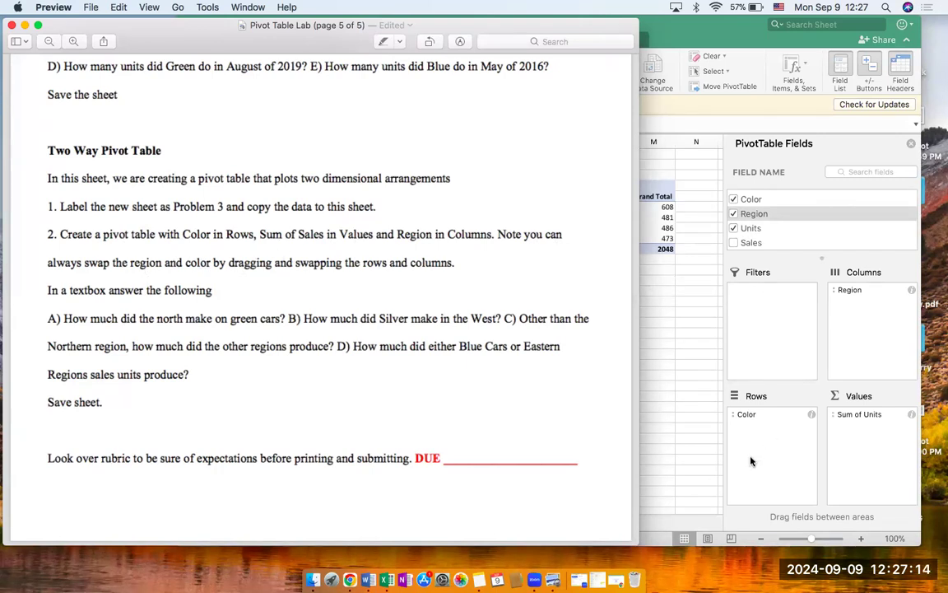
click(718, 368)
drag(859, 293, 864, 322)
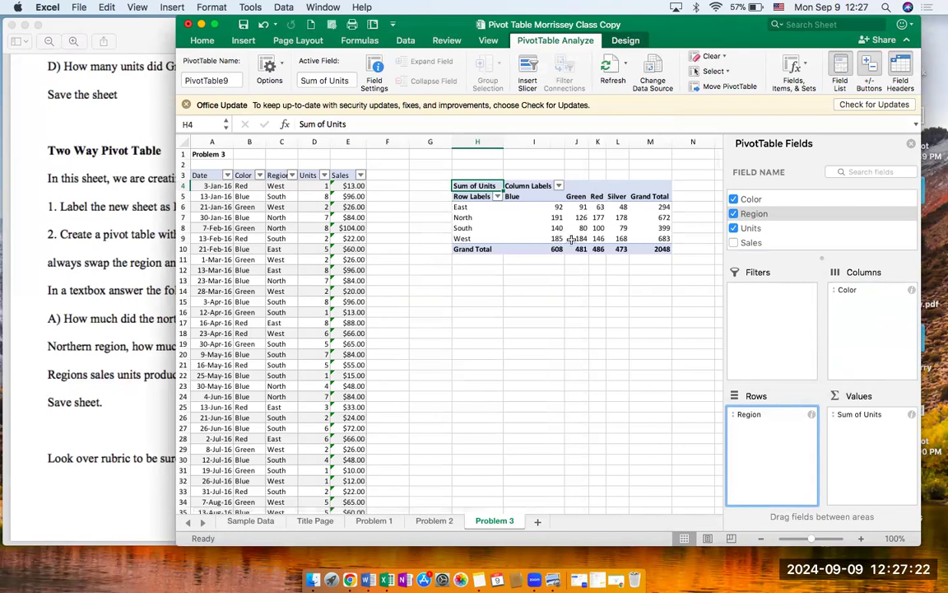
mouse_move(874, 297)
mouse_down()
mouse_move(800, 448)
mouse_move(768, 426)
mouse_move(867, 311)
mouse_up()
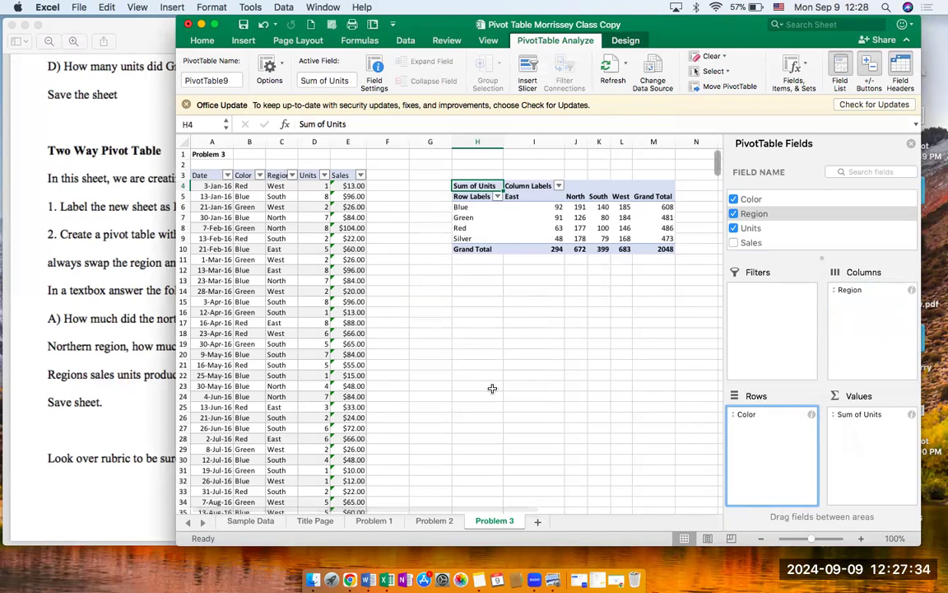
Step: Copy the Problem 3 question text box from the Sample Data sheet to the Problem 3 sheet and place it below the pivot table
click(88, 366)
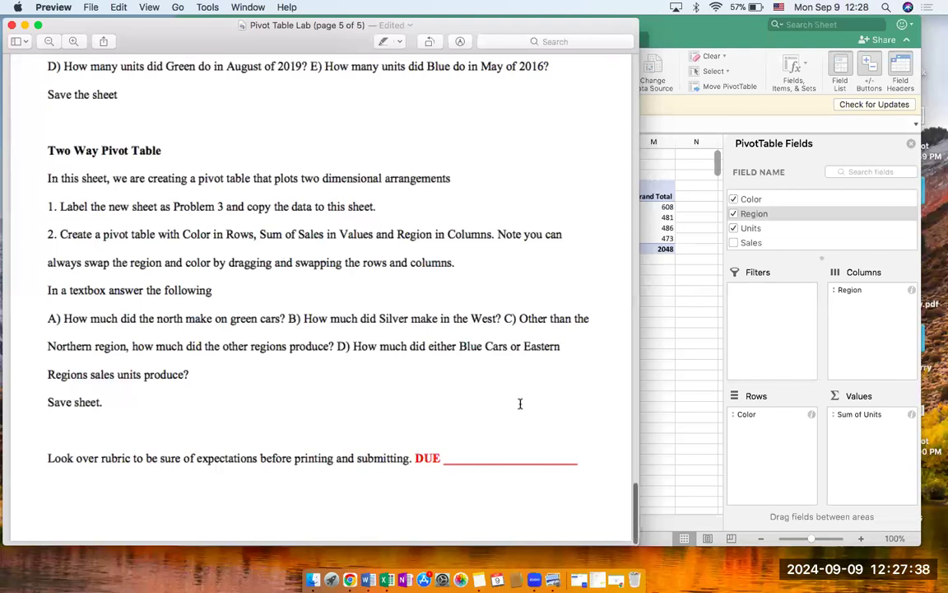
click(676, 426)
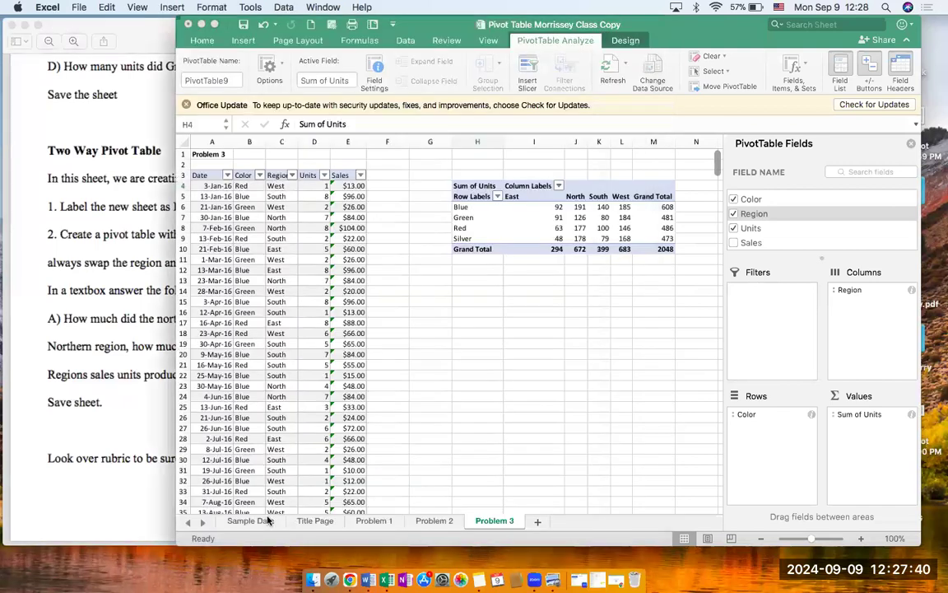
click(251, 521)
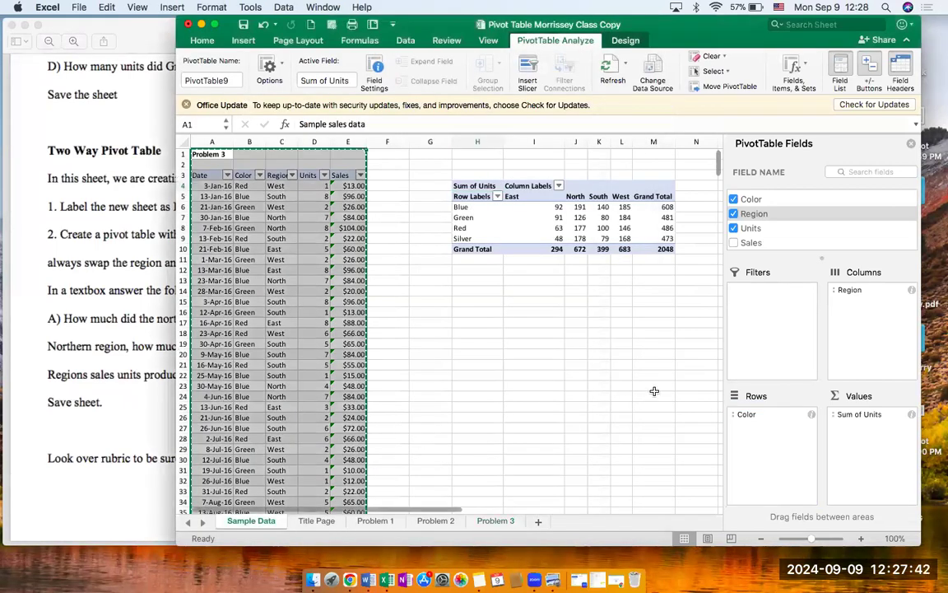
scroll(654, 391, right, 10)
scroll(642, 370, down, 5)
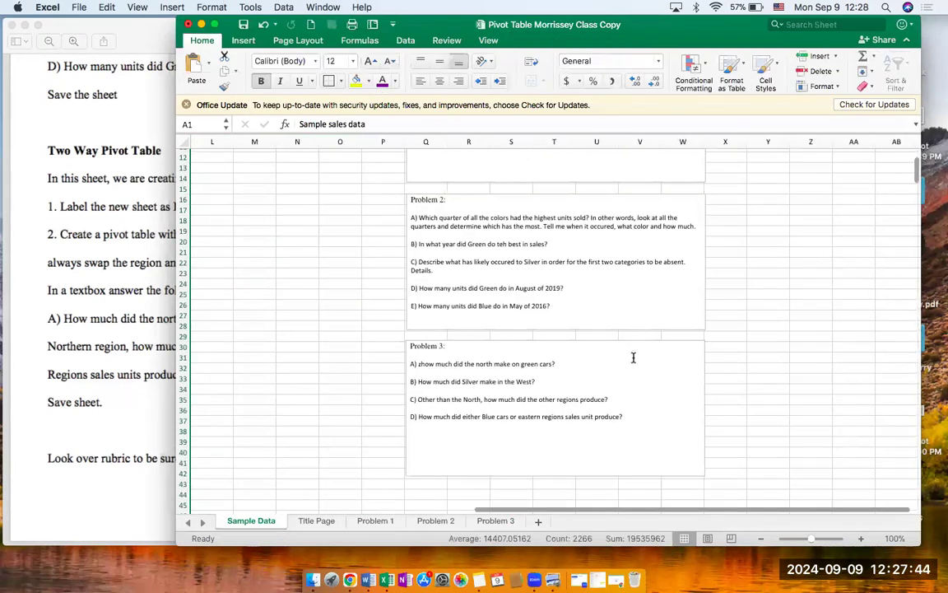
click(630, 334)
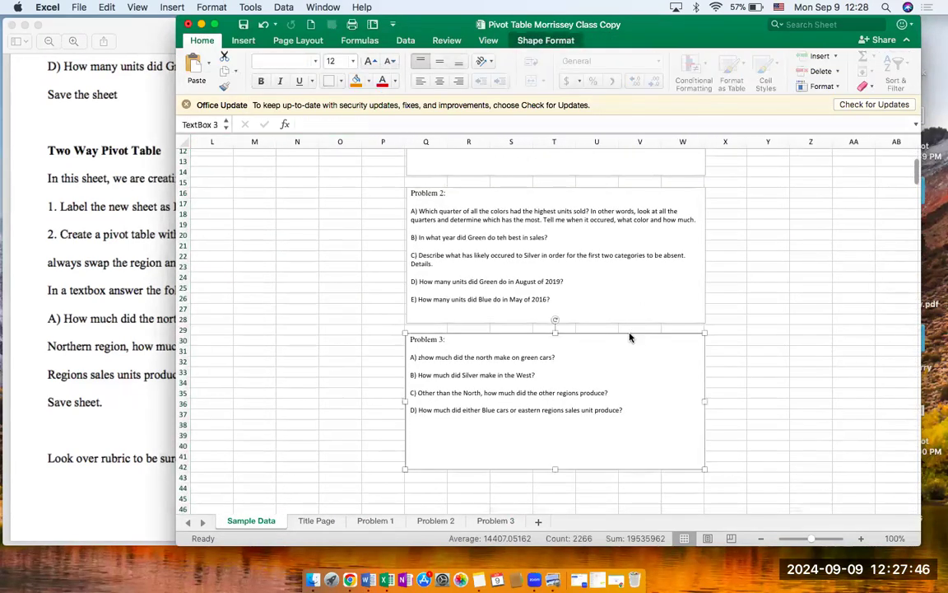
click(492, 521)
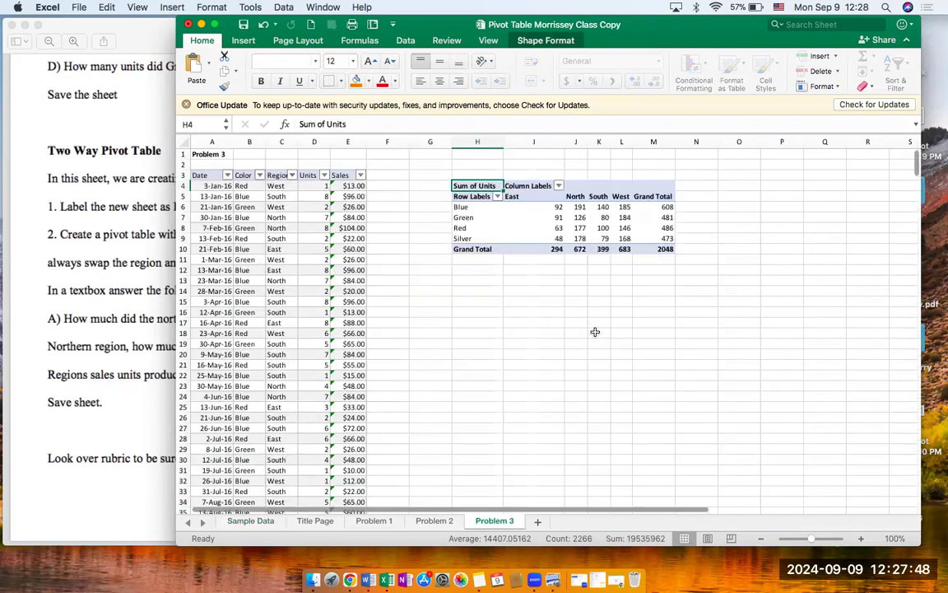
click(595, 332)
key(cmd+v)
drag(646, 330, 495, 279)
Step: Correct the first word of question A in the Problem 3 text box to "How" and review the questions
key(BackSpace)
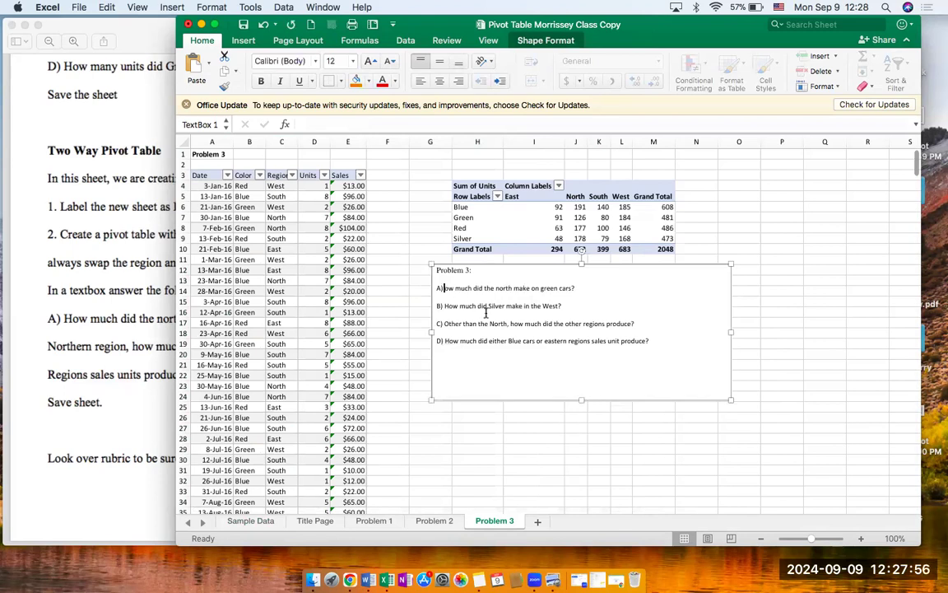
click(531, 360)
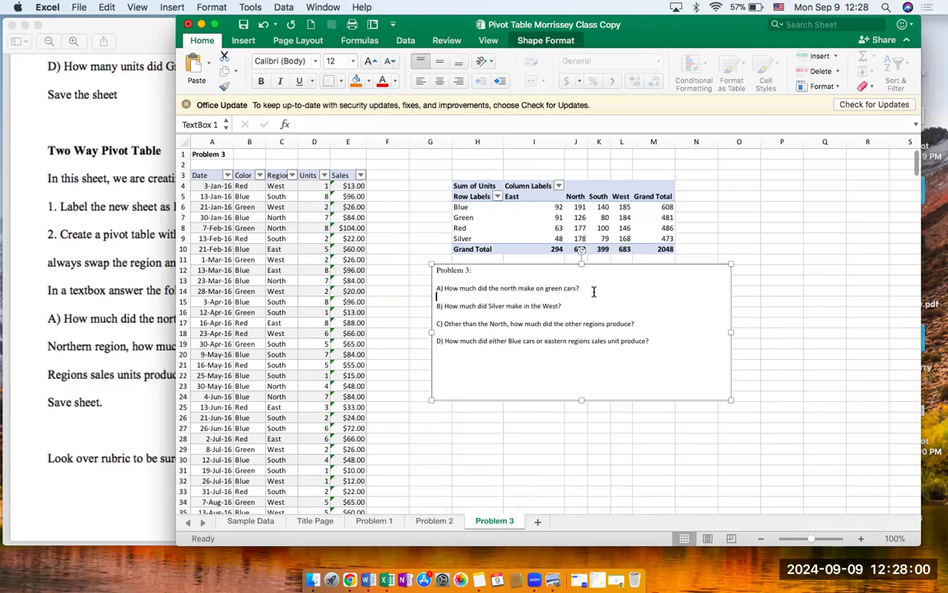
click(594, 295)
click(563, 360)
click(665, 345)
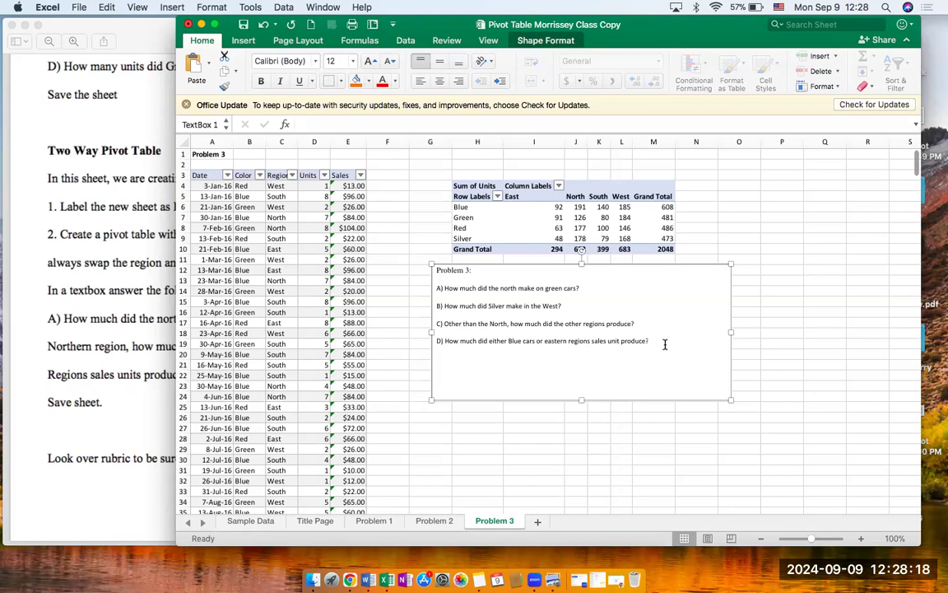
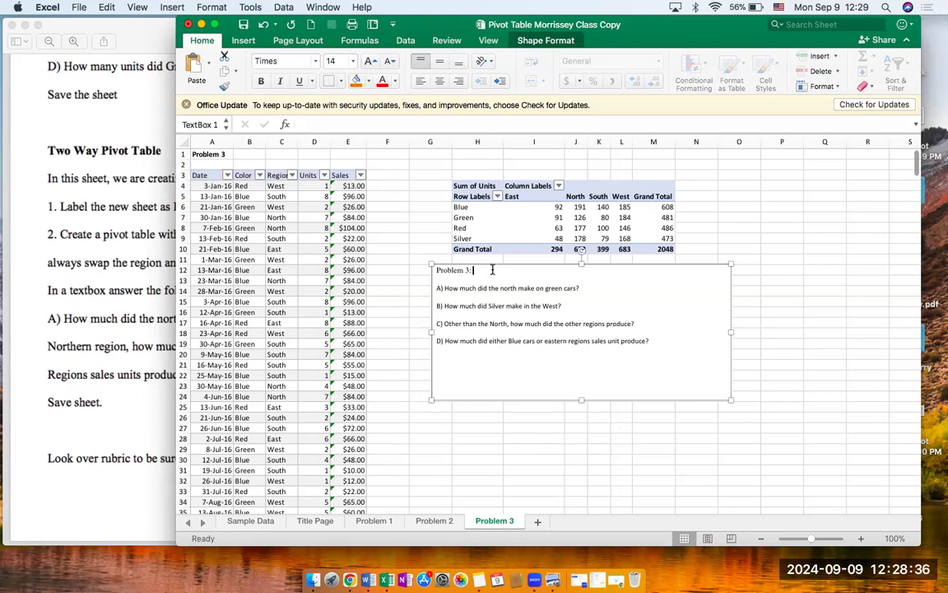
Step: Extend the text box heading to read "Problem 3: College Level Sentences"
text(College Level Stence)
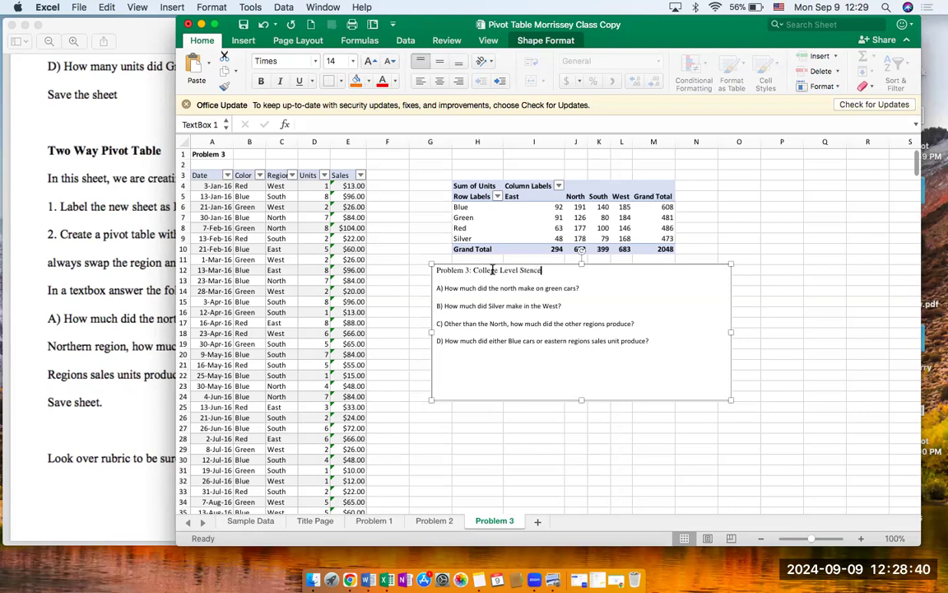
key(BackSpace)
key(BackSpace)
key(BackSpace)
key(BackSpace)
key(BackSpace)
text(entences)
click(510, 437)
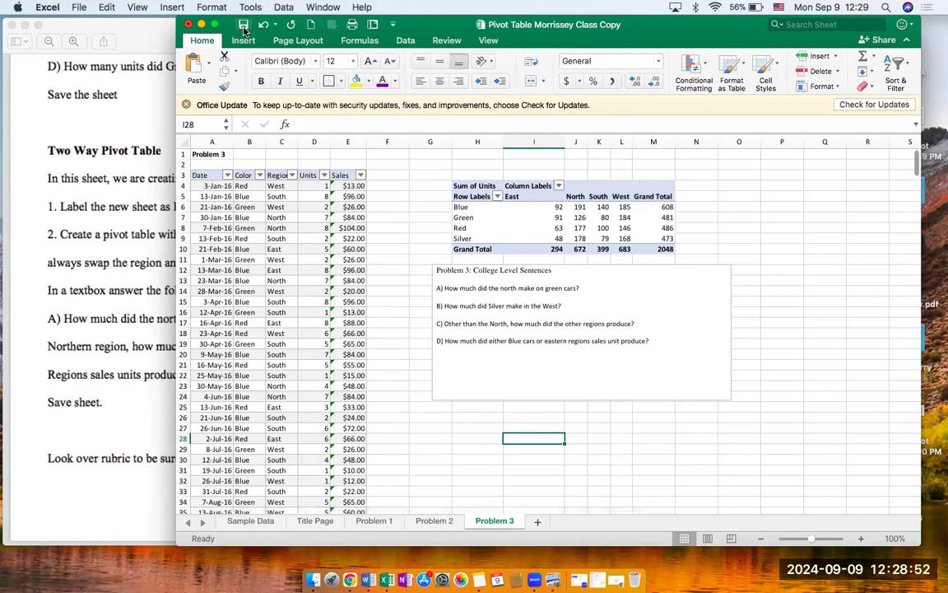
Step: Permanently delete the Sample Data sheet from the workbook
click(780, 190)
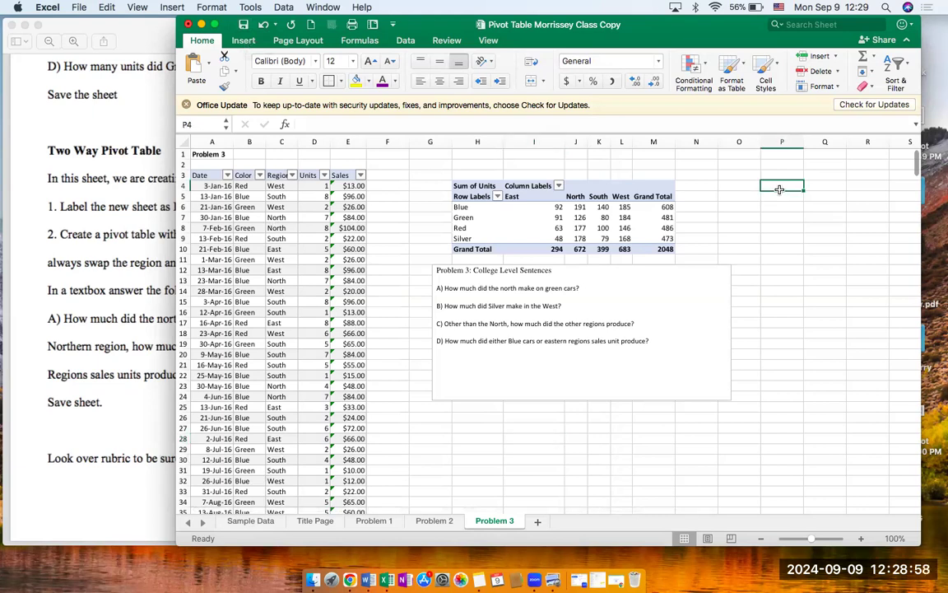
click(250, 520)
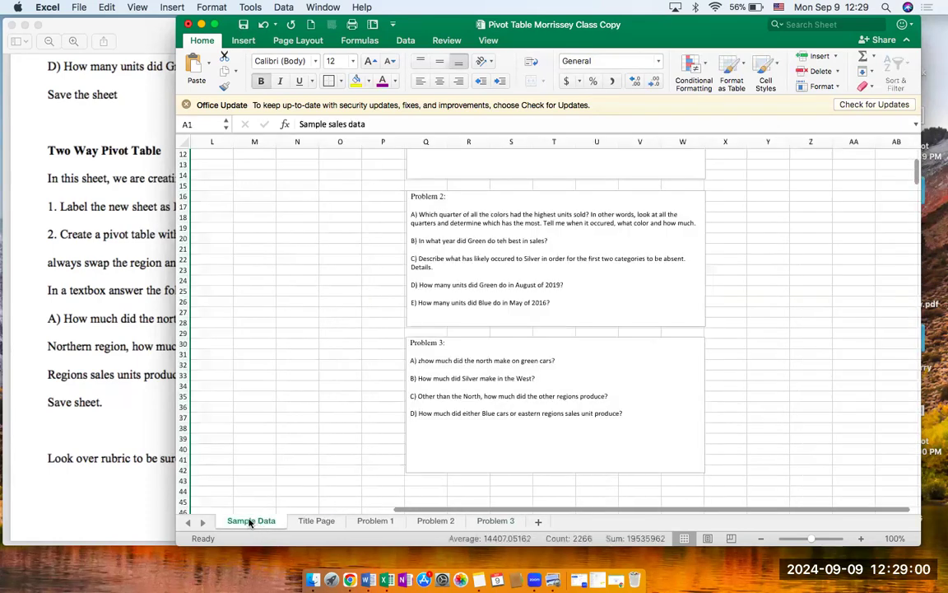
scroll(256, 477, left, 10)
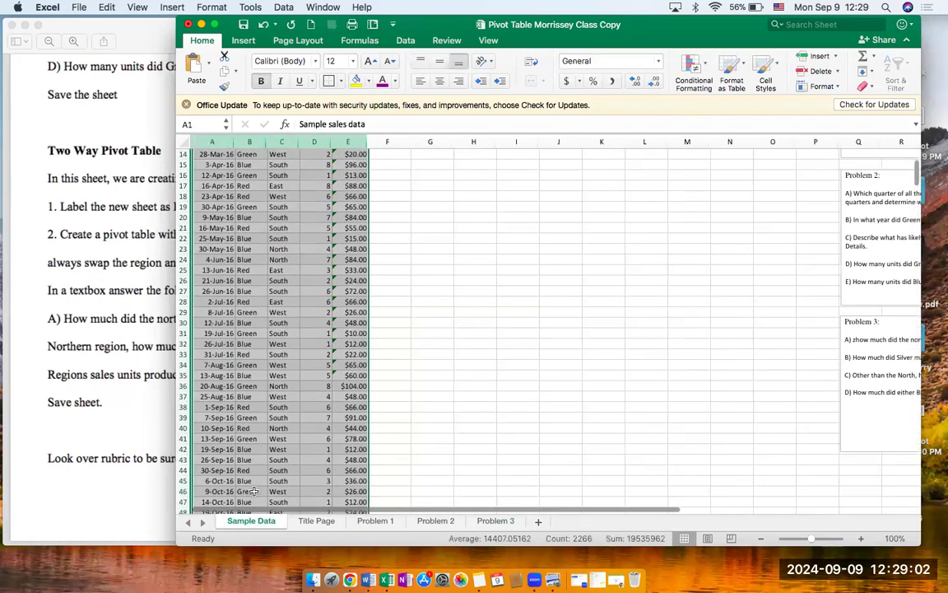
scroll(276, 435, up, 5)
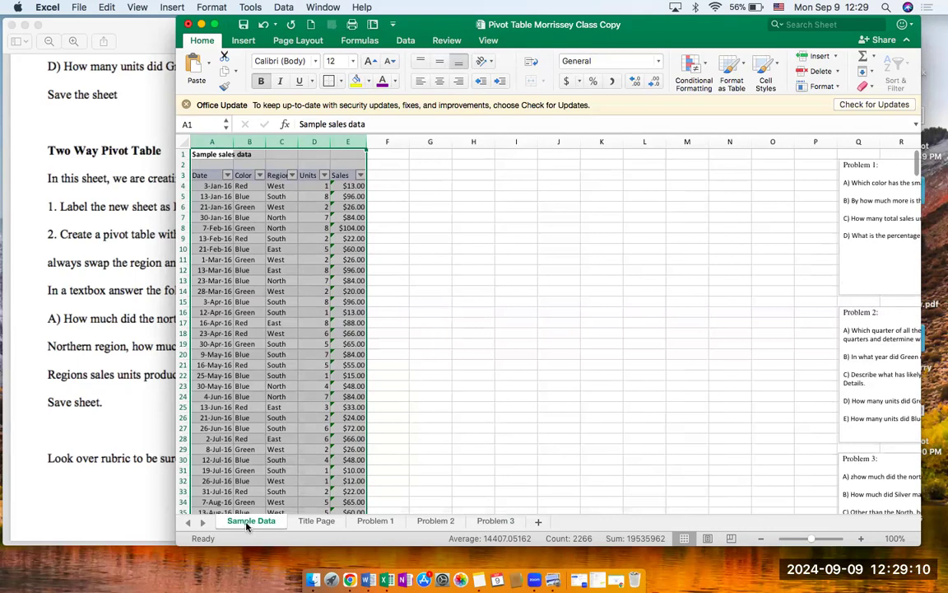
click(836, 72)
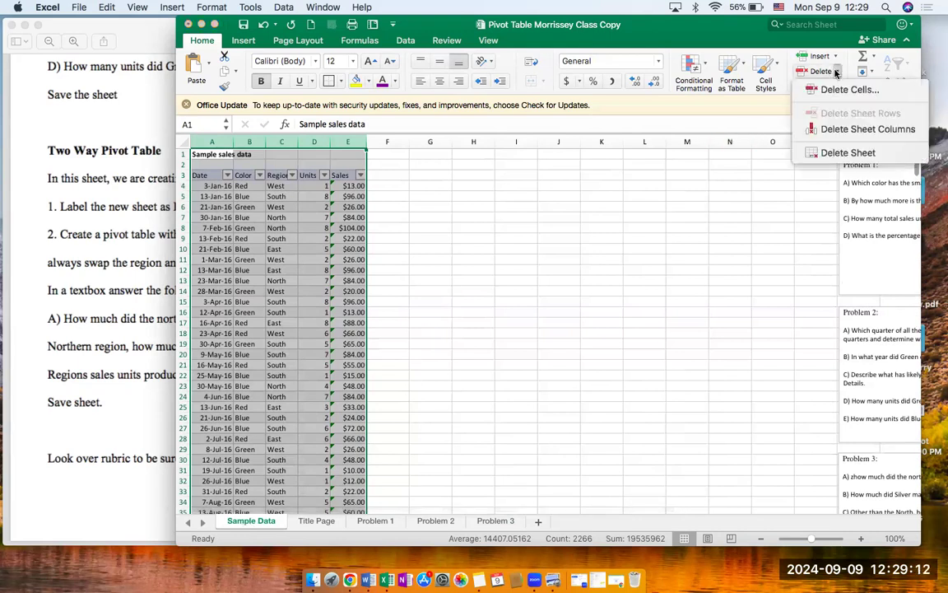
click(848, 152)
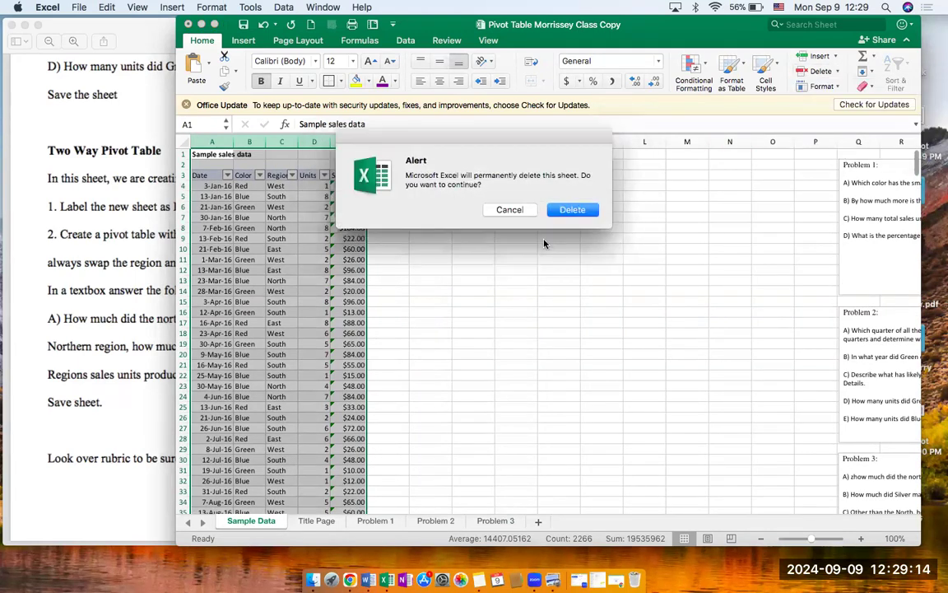
click(573, 212)
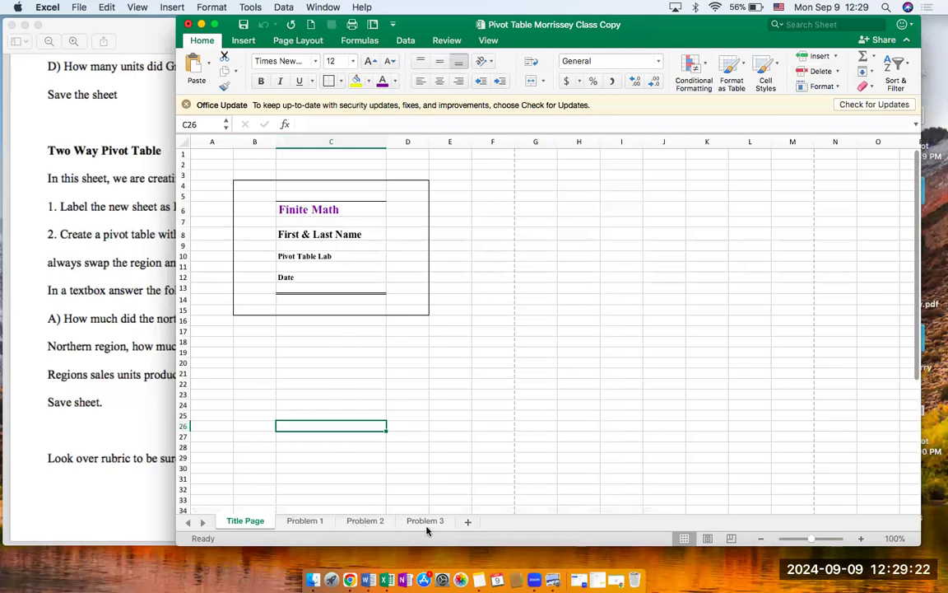
Step: Set the Problem 1 sheet to narrow margins and landscape orientation
click(303, 522)
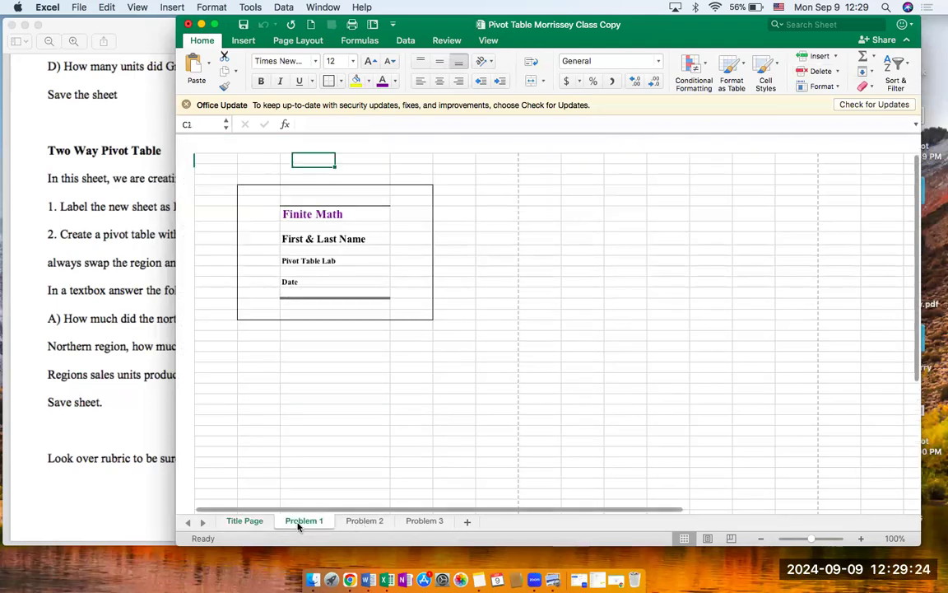
scroll(567, 307, right, 3)
scroll(567, 306, down, 1)
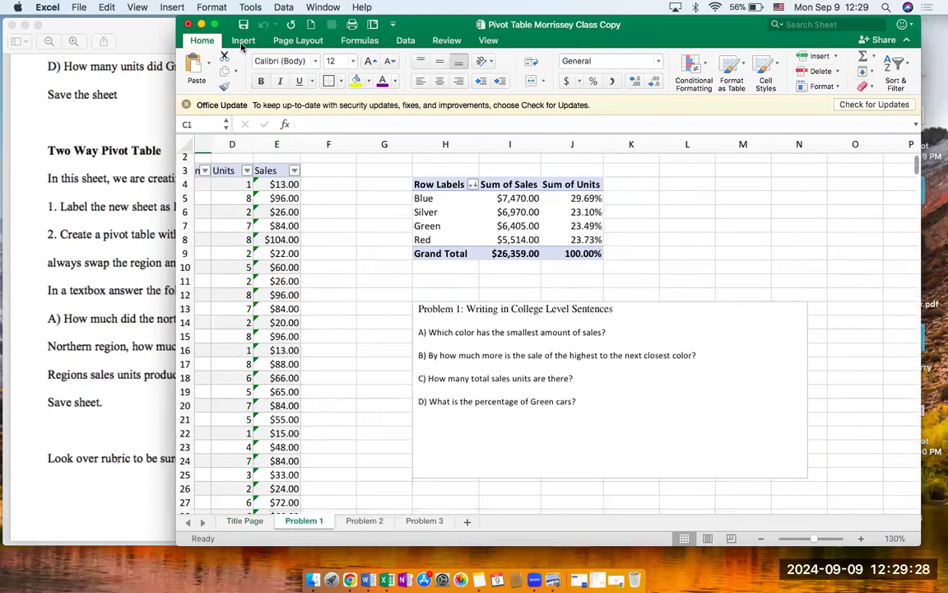
click(298, 40)
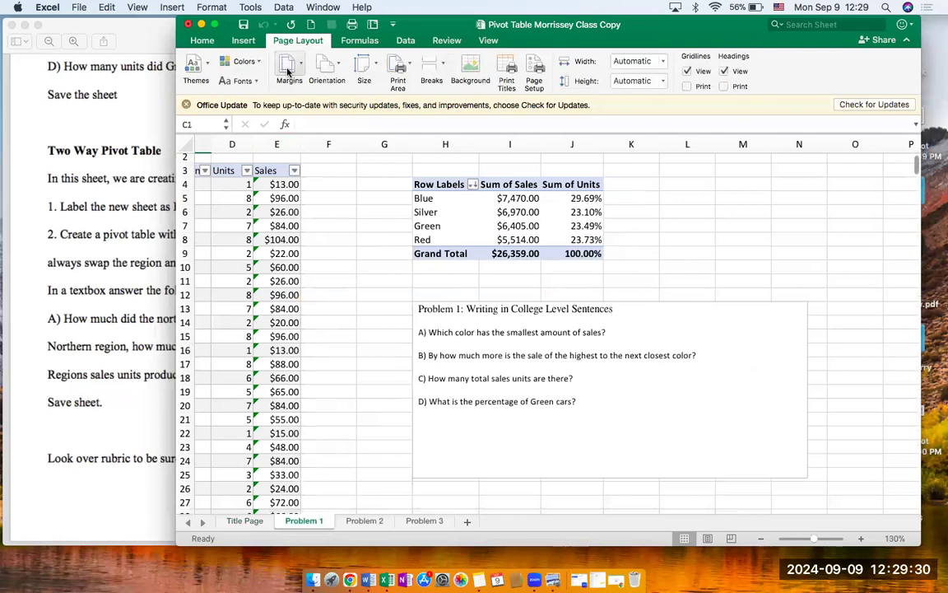
click(288, 64)
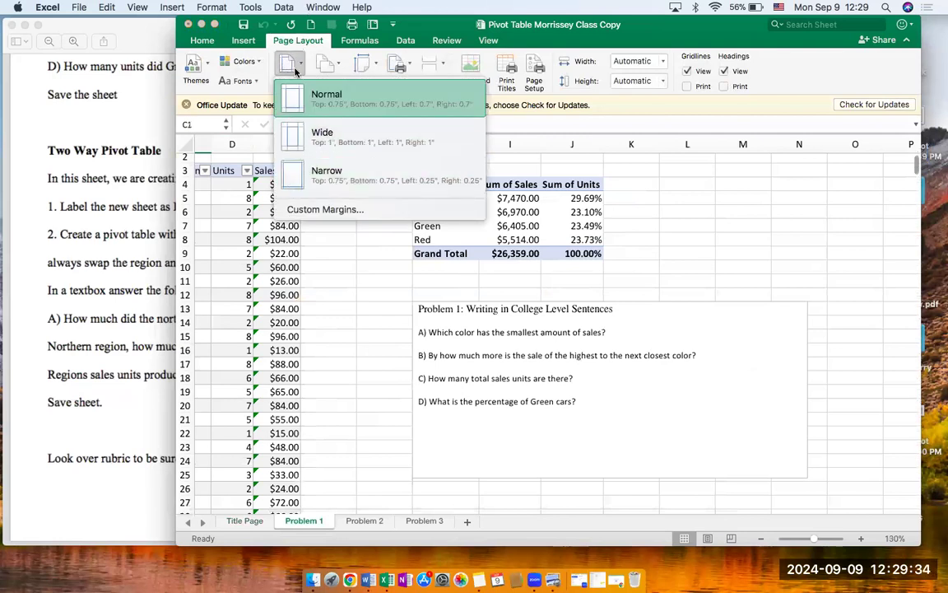
click(313, 178)
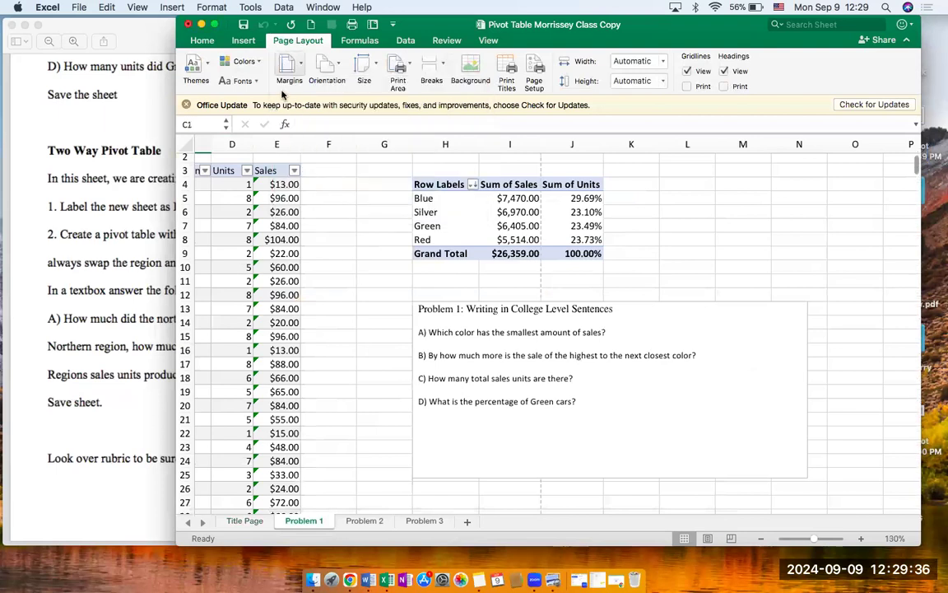
click(328, 70)
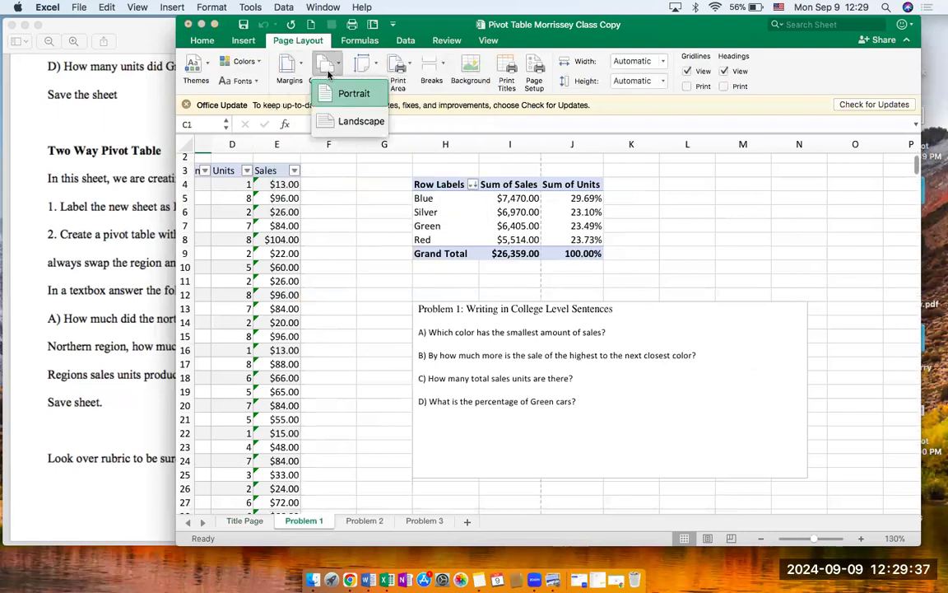
click(344, 122)
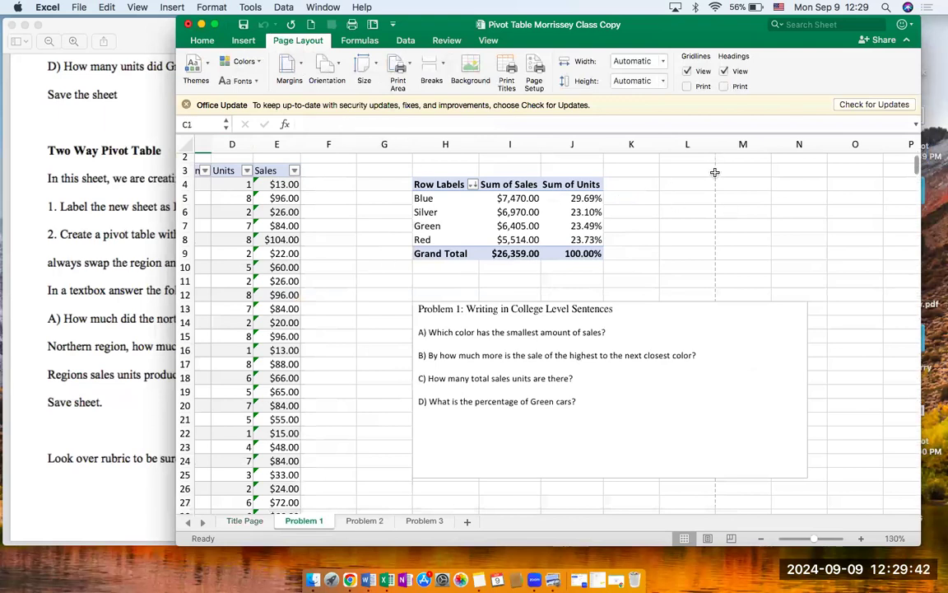
Step: Move the Problem 1 question text box just below the pivot table and narrow it to fit inside the page break
drag(748, 303, 656, 270)
drag(710, 356, 674, 354)
drag(655, 273, 686, 271)
scroll(683, 269, down, 5)
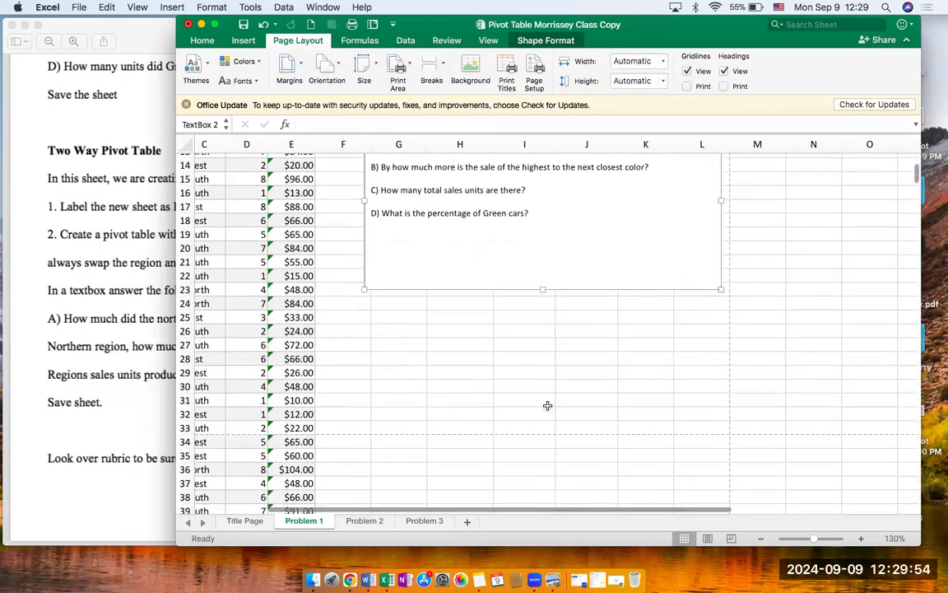
scroll(599, 393, up, 5)
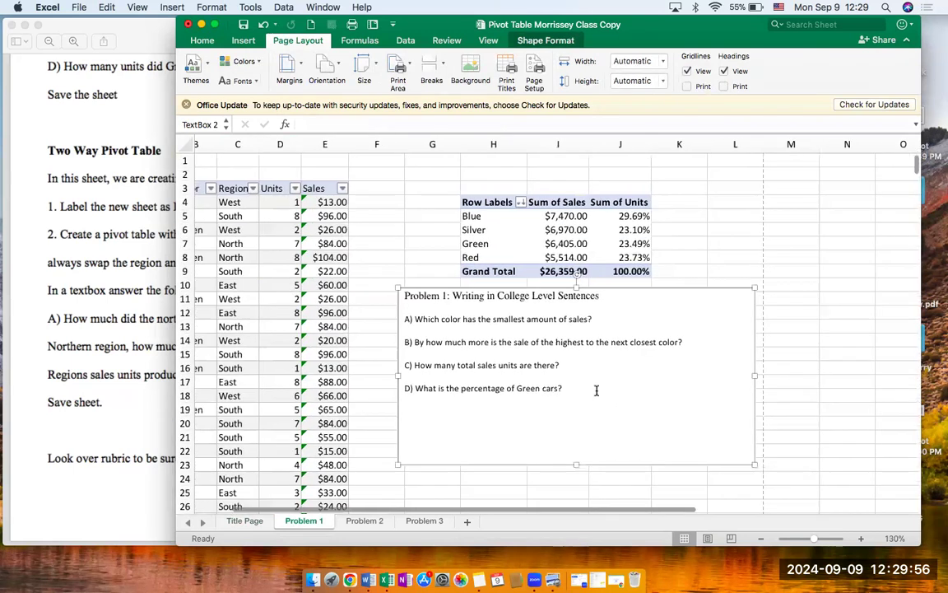
Step: Set narrow margins on the Problem 2 sheet and check that its orientation is landscape
click(381, 521)
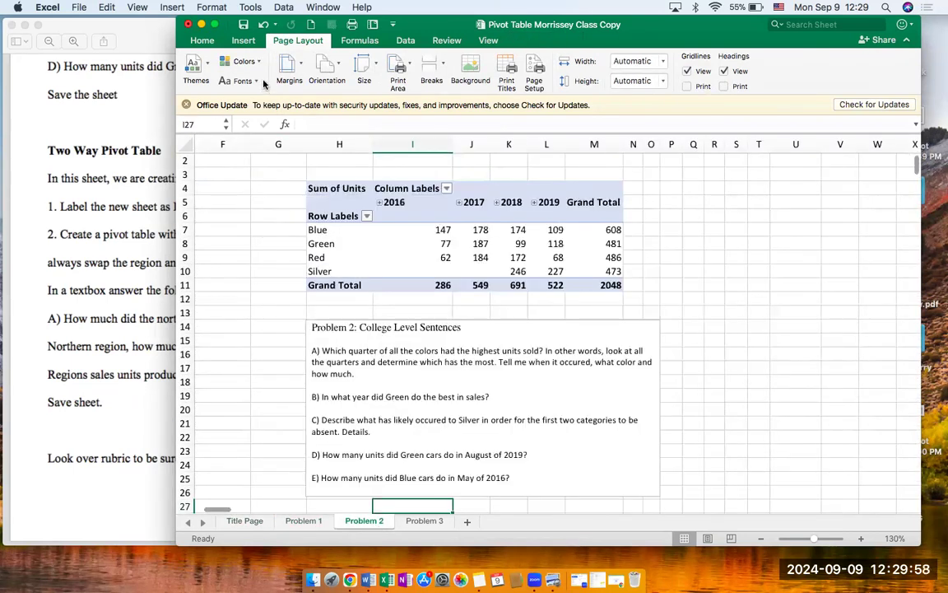
click(294, 66)
click(313, 170)
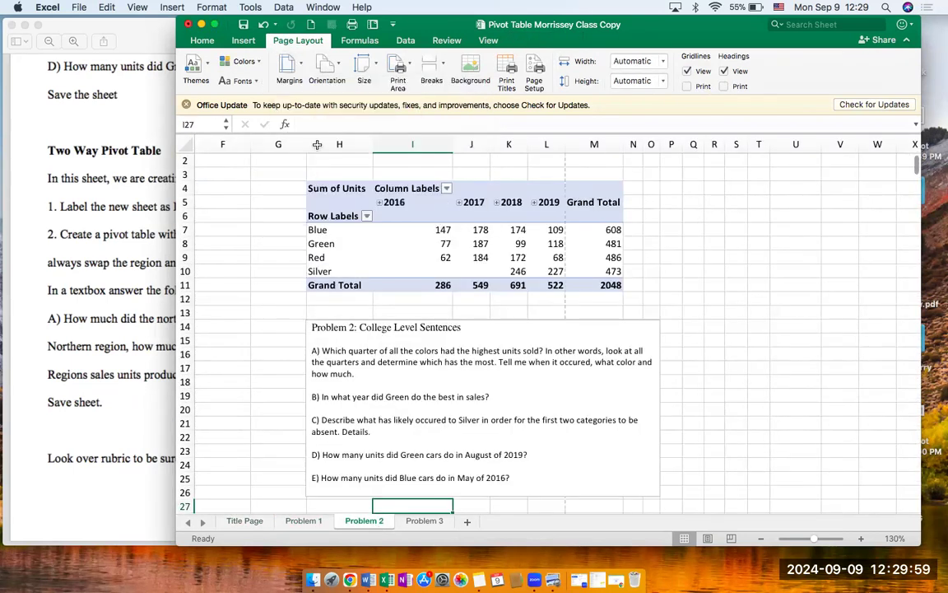
click(329, 74)
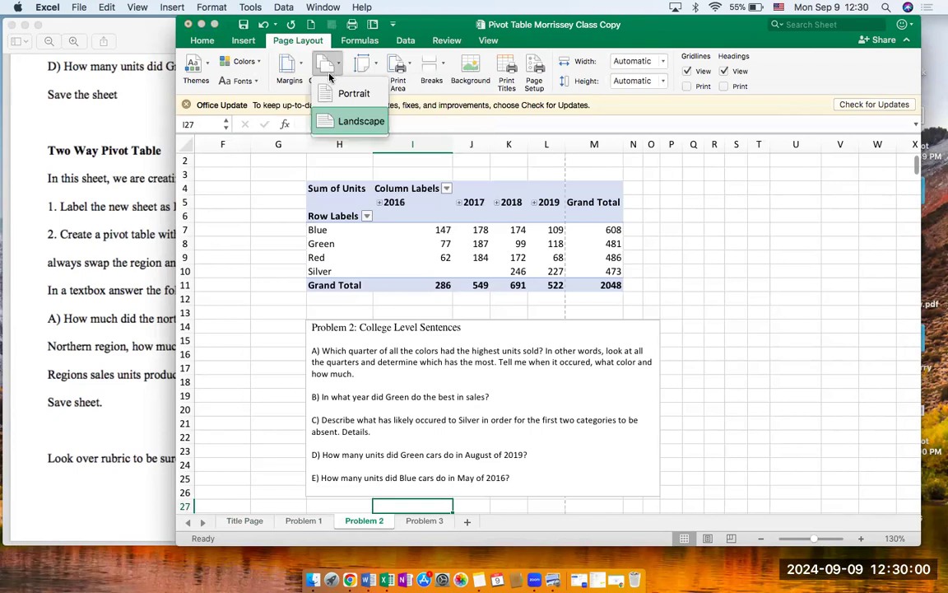
click(507, 331)
Step: Recheck the Problem 2 page orientation and move the question text box slightly up and left, closer to the pivot table
scroll(492, 234, up, 1)
scroll(491, 235, left, 1)
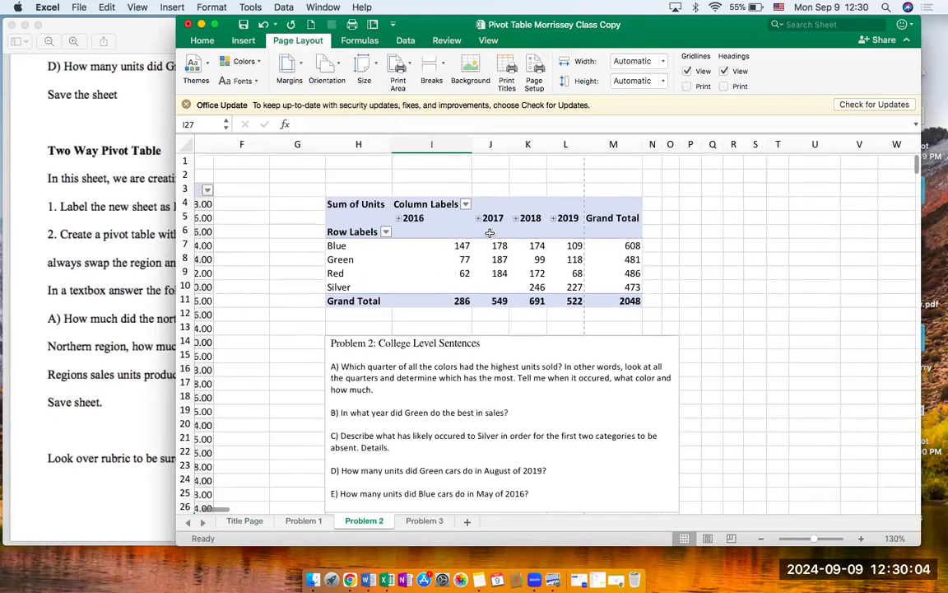
click(289, 66)
click(329, 68)
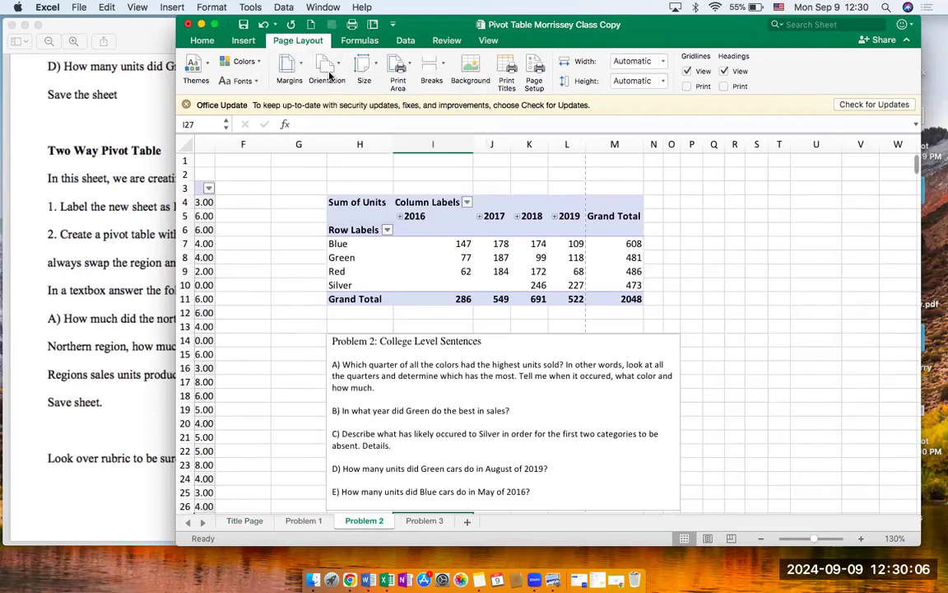
click(335, 71)
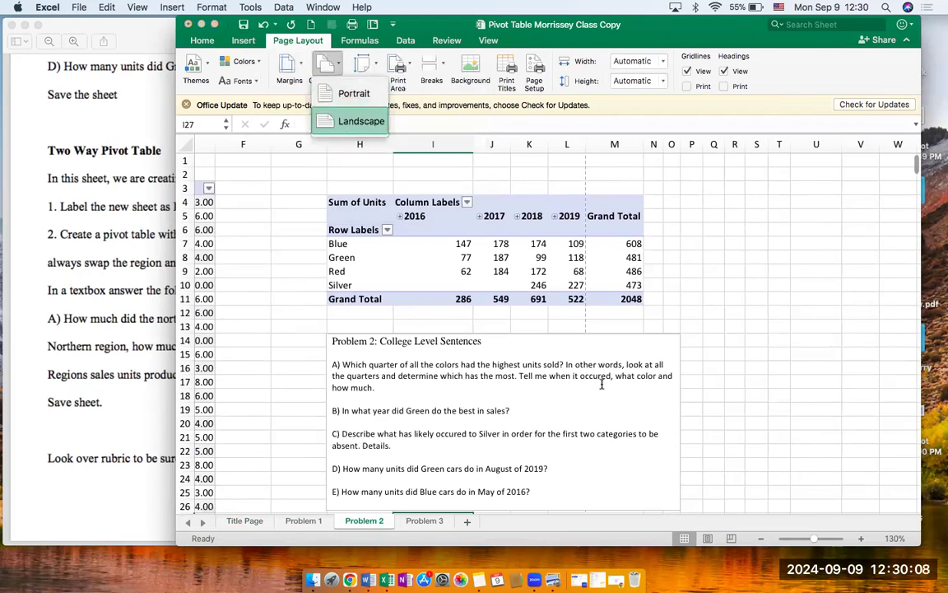
click(603, 330)
mouse_move(605, 333)
mouse_down()
mouse_move(492, 332)
mouse_move(514, 321)
mouse_move(593, 322)
mouse_up()
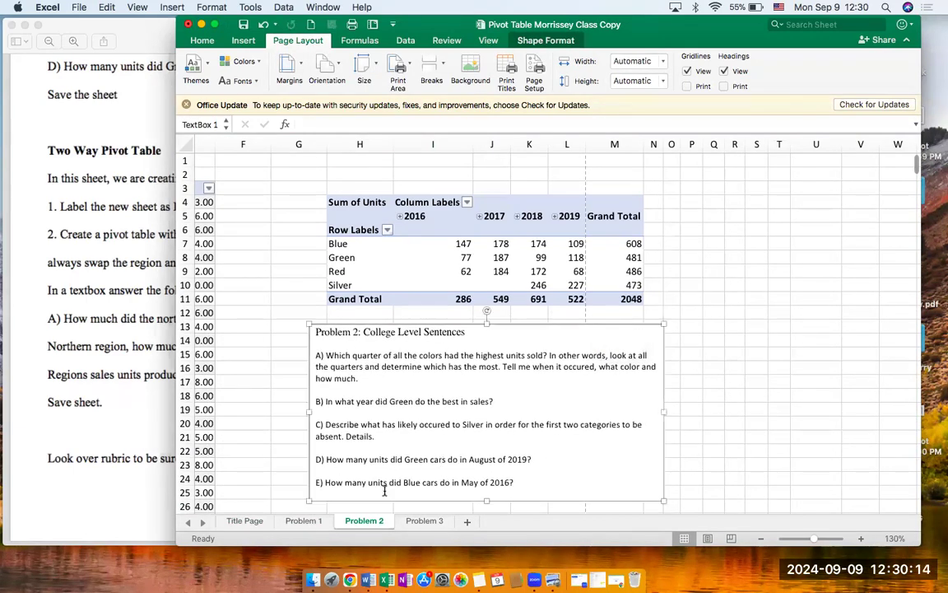
Step: Set narrow margins on the Problem 3 sheet and check its page orientation
click(421, 522)
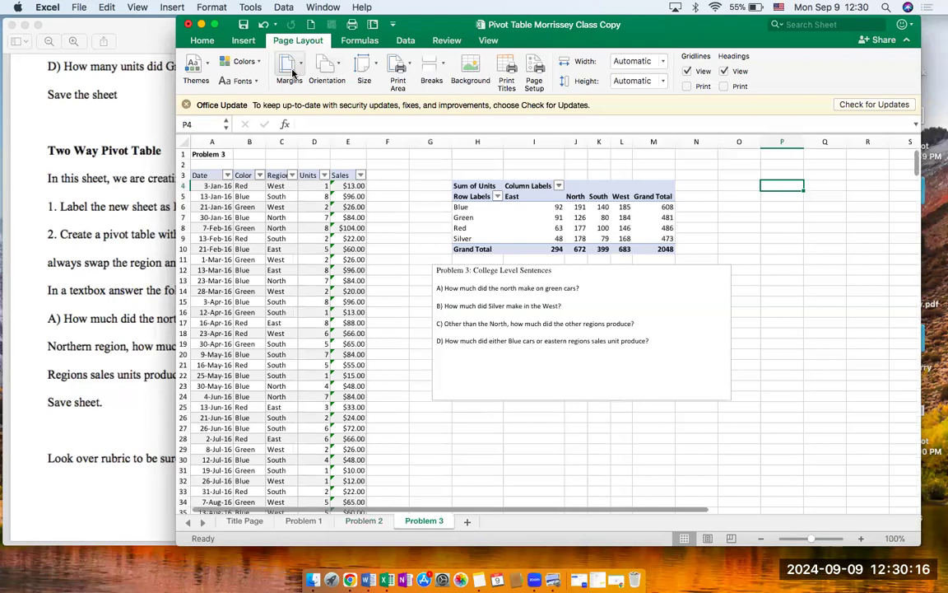
click(290, 65)
click(276, 170)
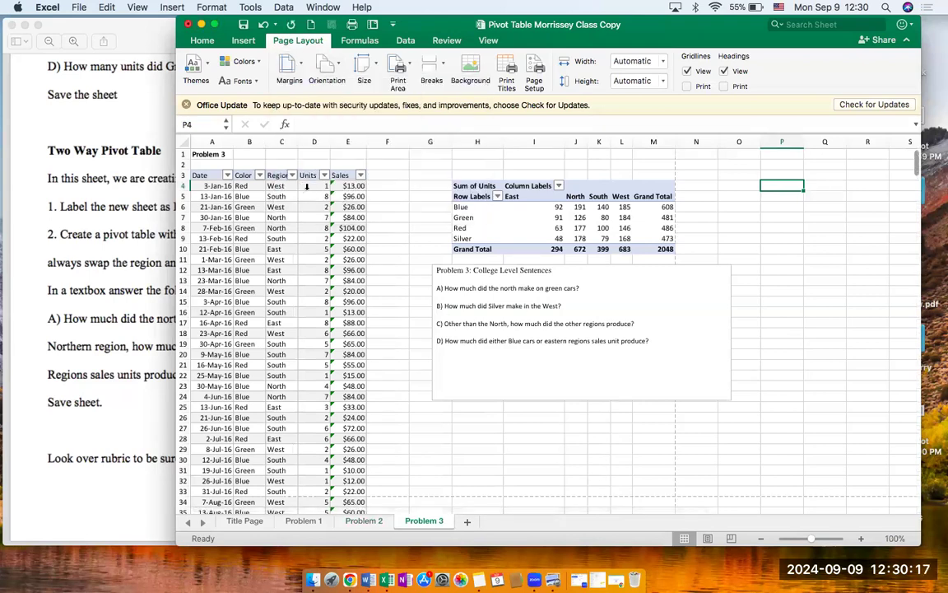
click(333, 69)
click(525, 472)
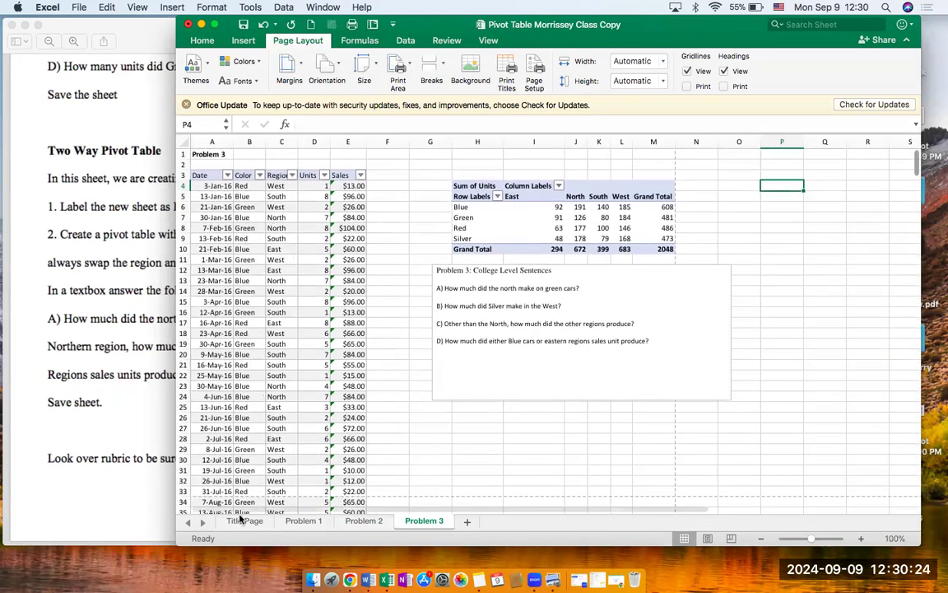
Step: Set the Problem 1 print area to F3:L25 around the pivot table and text box, and check the print preview without printing
click(295, 525)
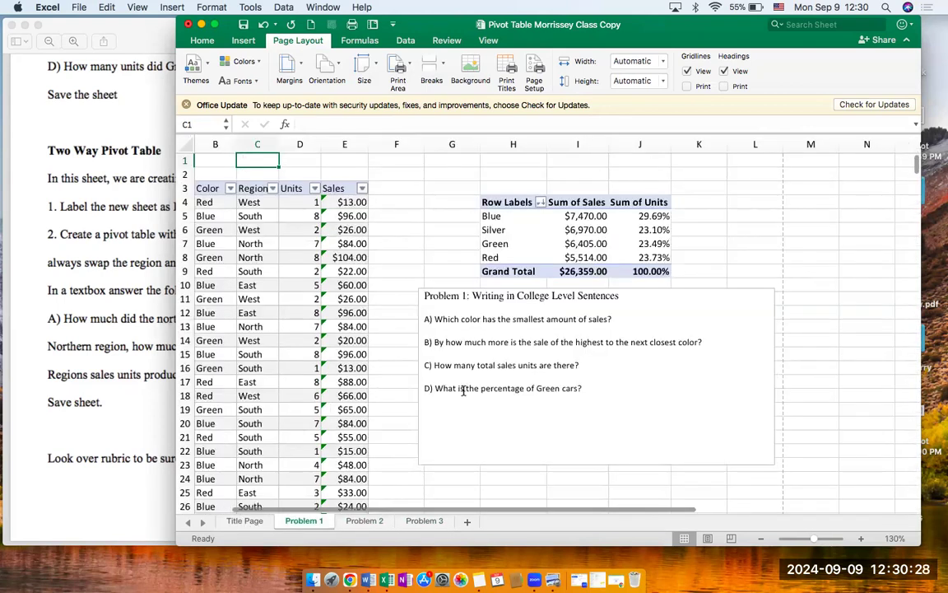
drag(412, 188, 764, 490)
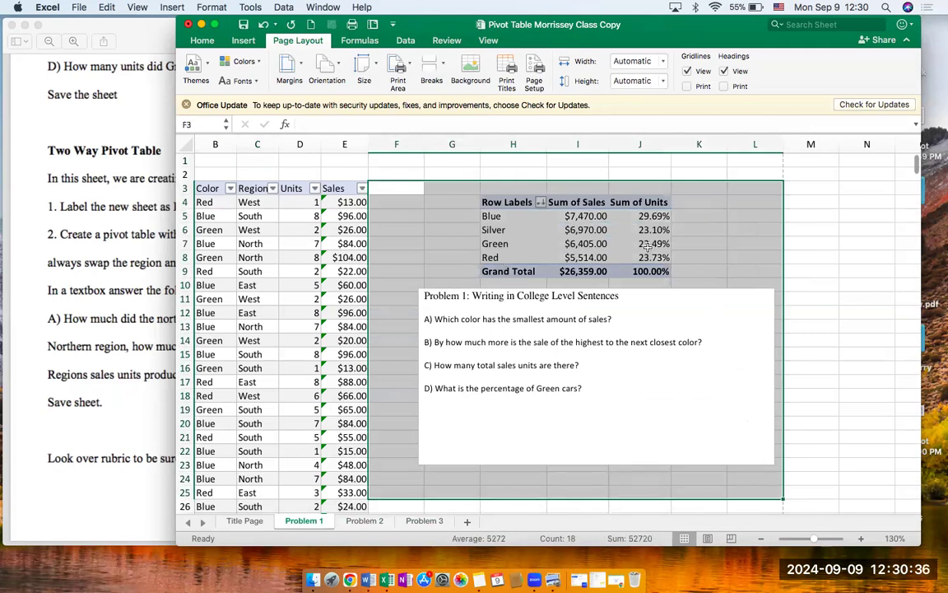
click(407, 66)
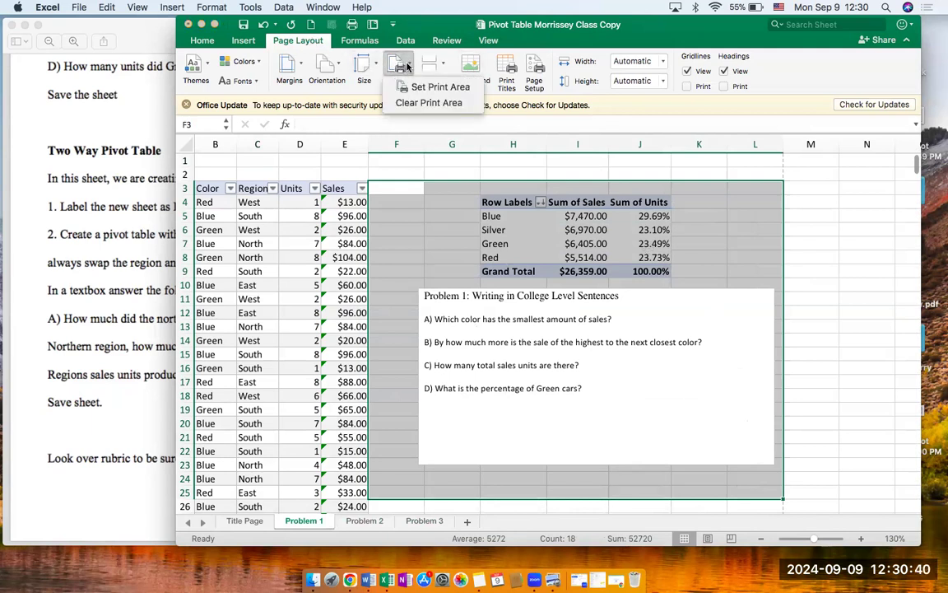
click(421, 88)
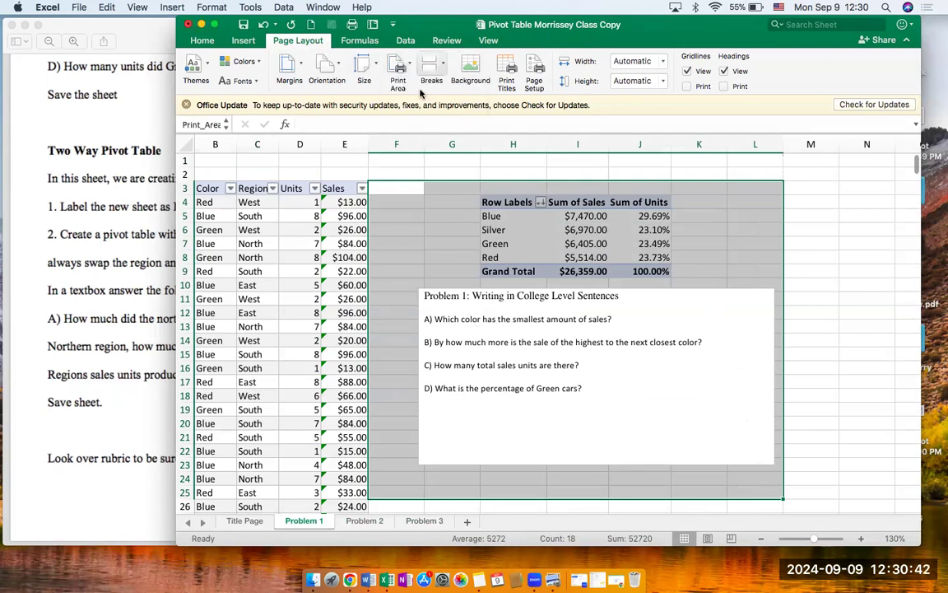
key(super+p)
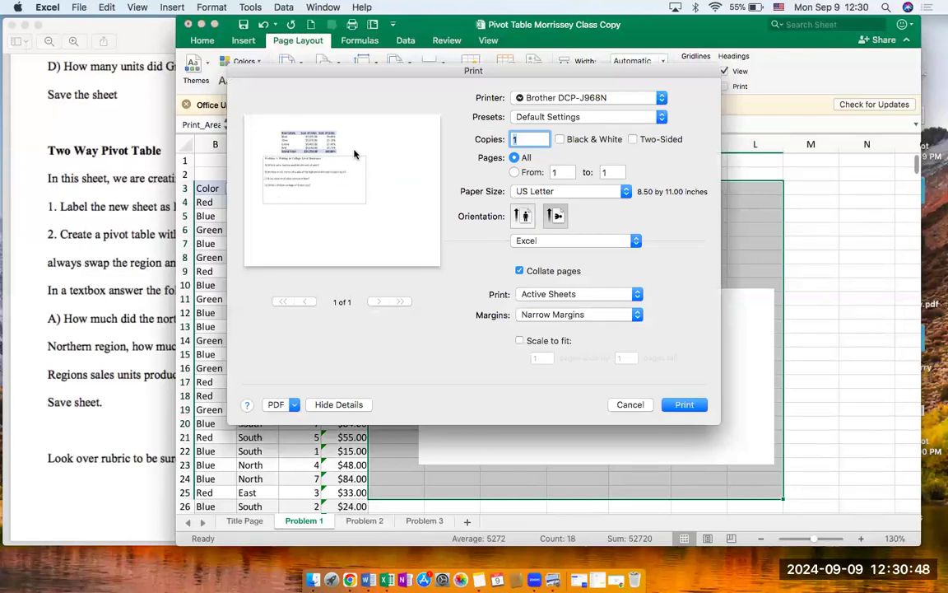
click(632, 408)
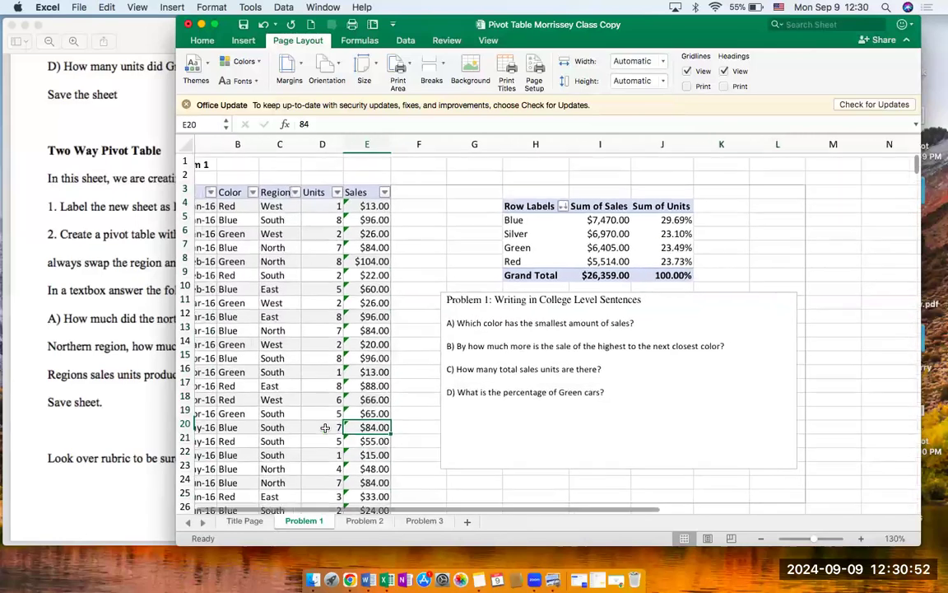
Step: Set the Problem 1 print area to A1:L25, including the source data, and check the print preview without printing
drag(210, 161, 800, 488)
click(397, 74)
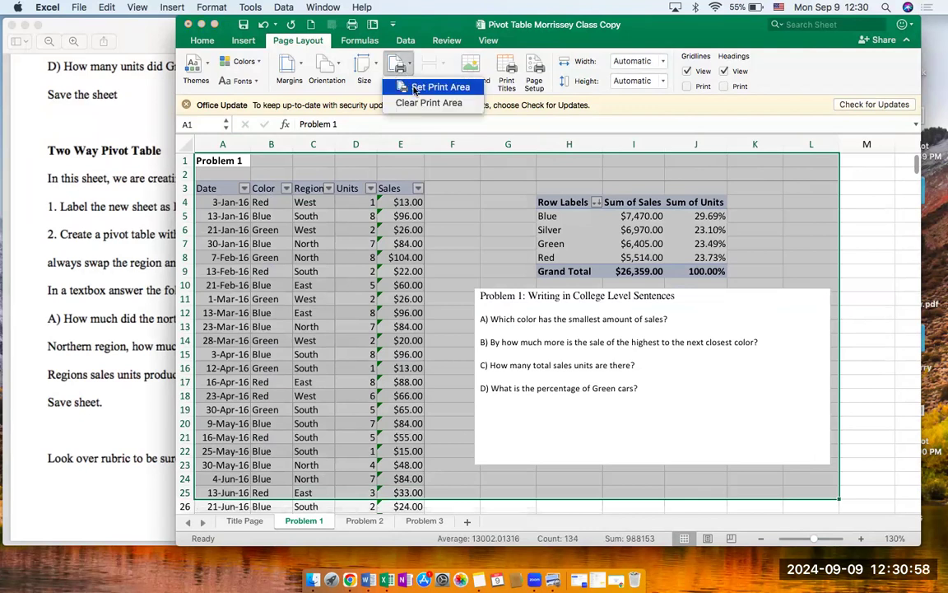
click(414, 88)
key(super+p)
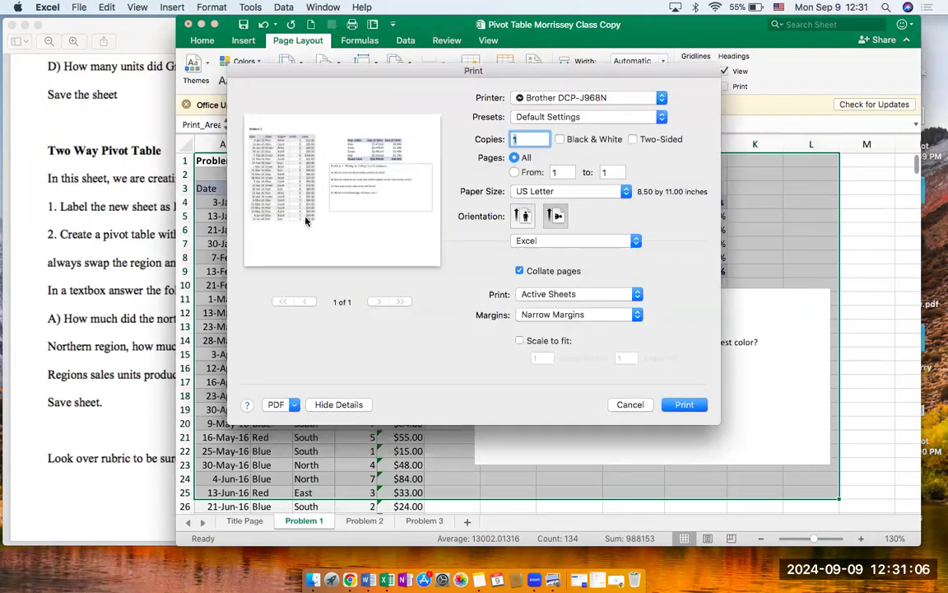
click(628, 406)
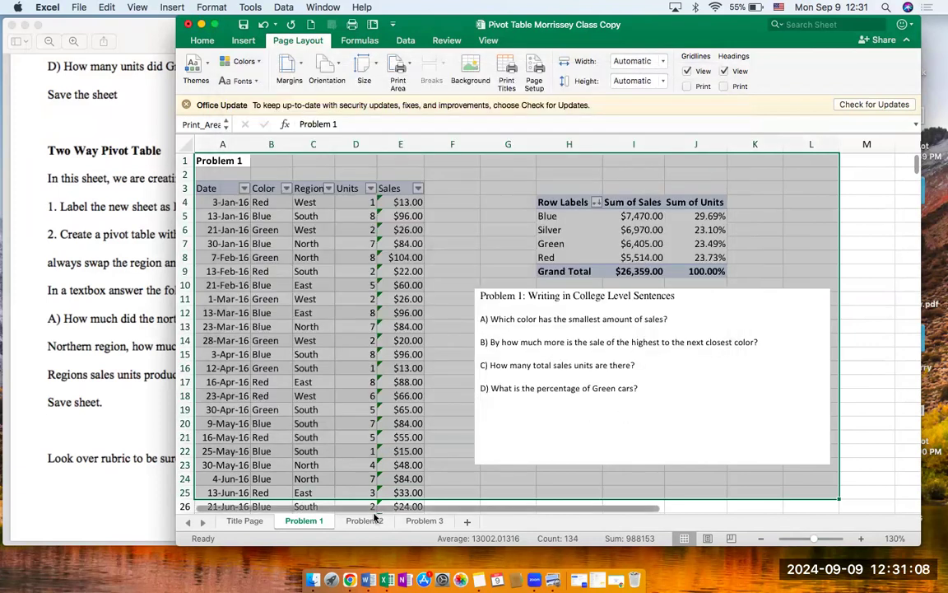
Step: Check the Problem 1 print preview and the PDF output options without printing
key(super+p)
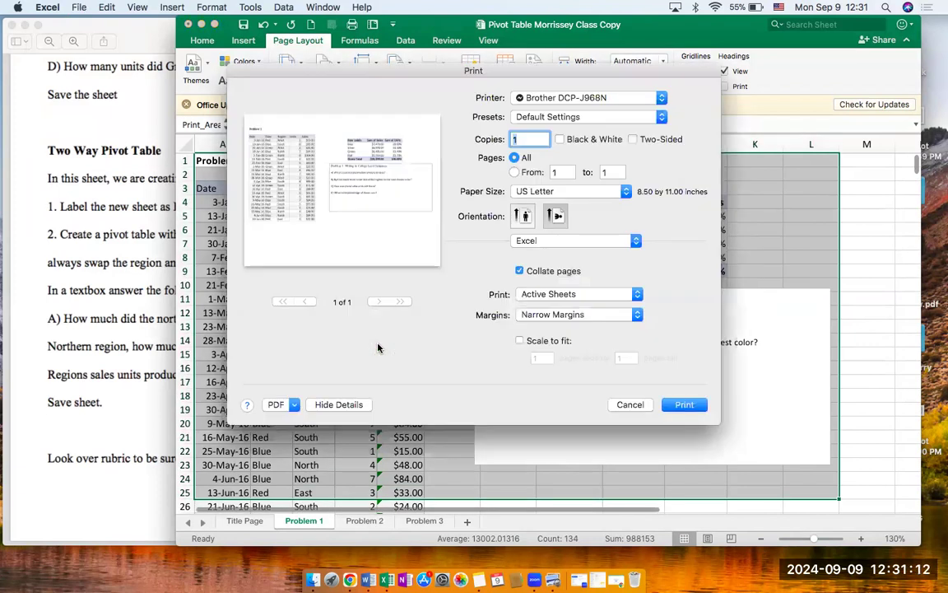
click(294, 405)
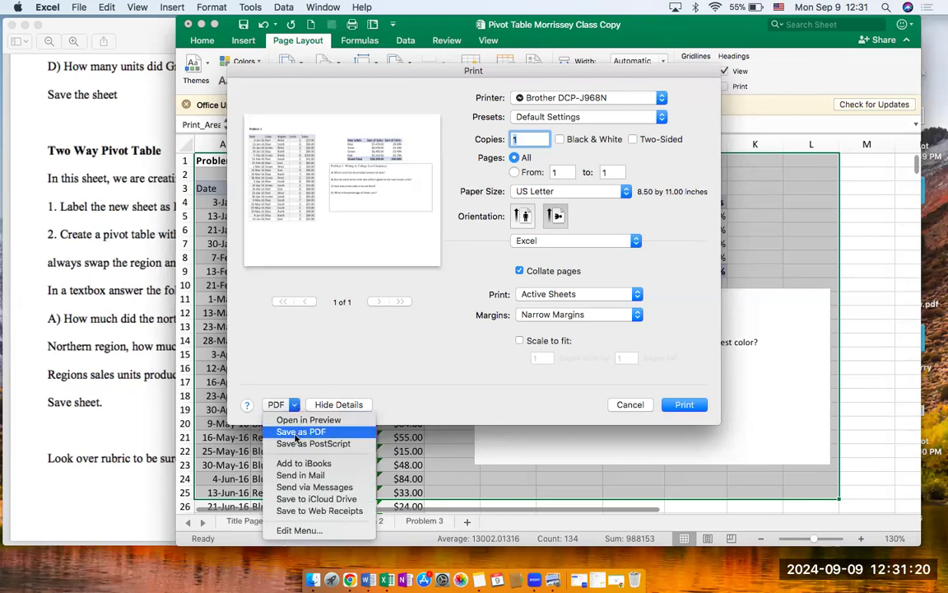
click(634, 405)
click(628, 405)
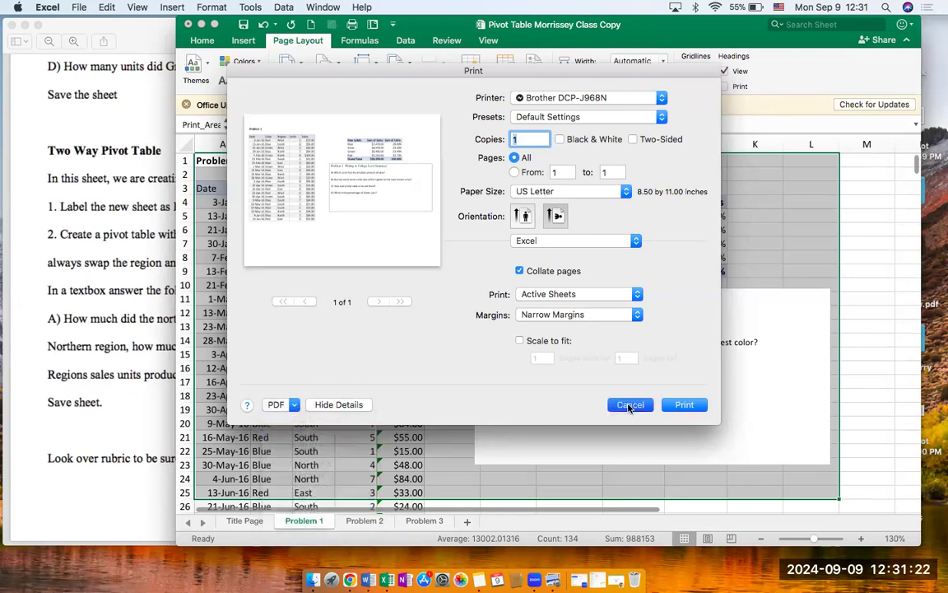
Step: Set the Problem 2 print area to A1:N26, page through the print preview and cancel without printing
click(364, 520)
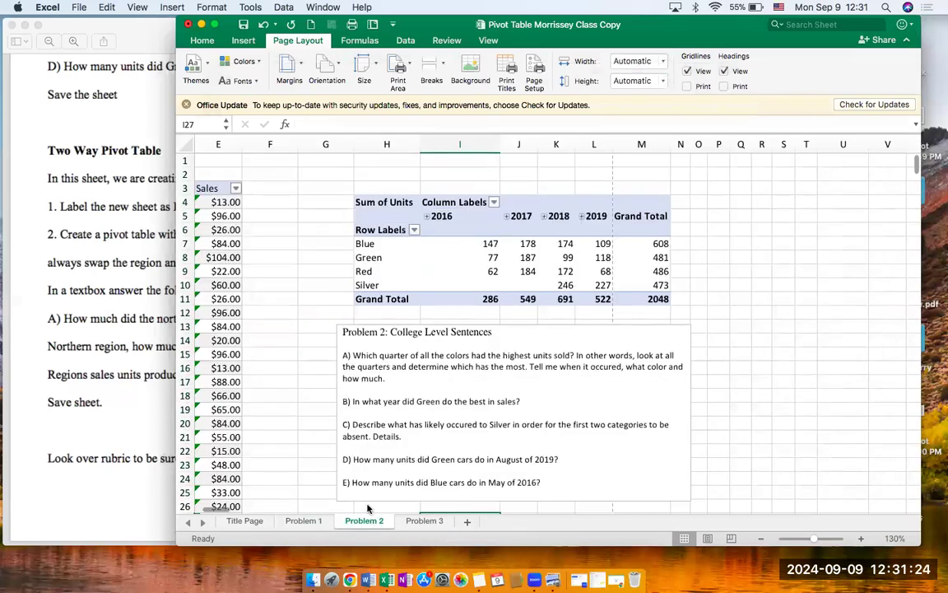
scroll(359, 365, left, 5)
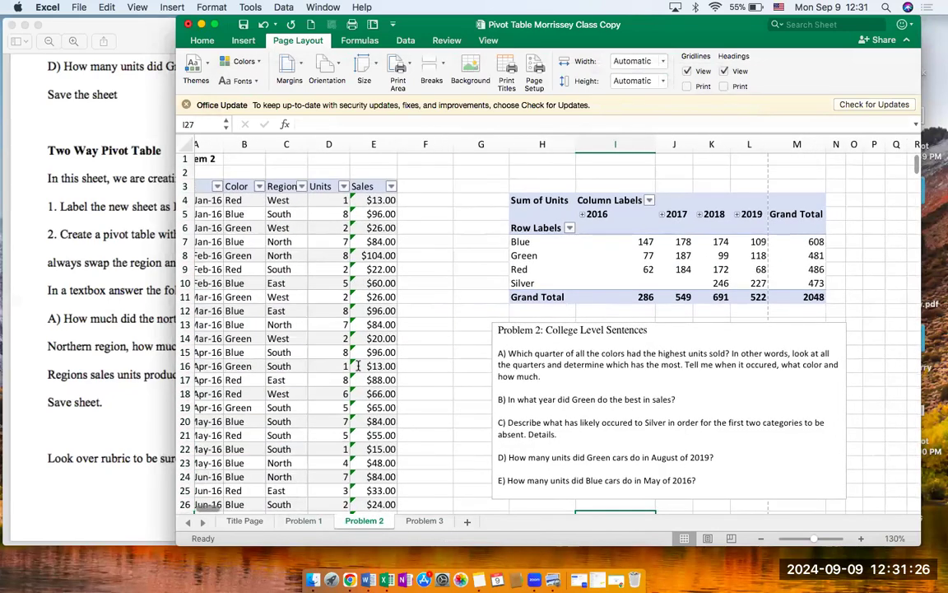
scroll(359, 366, left, 2)
click(215, 160)
drag(216, 157, 860, 509)
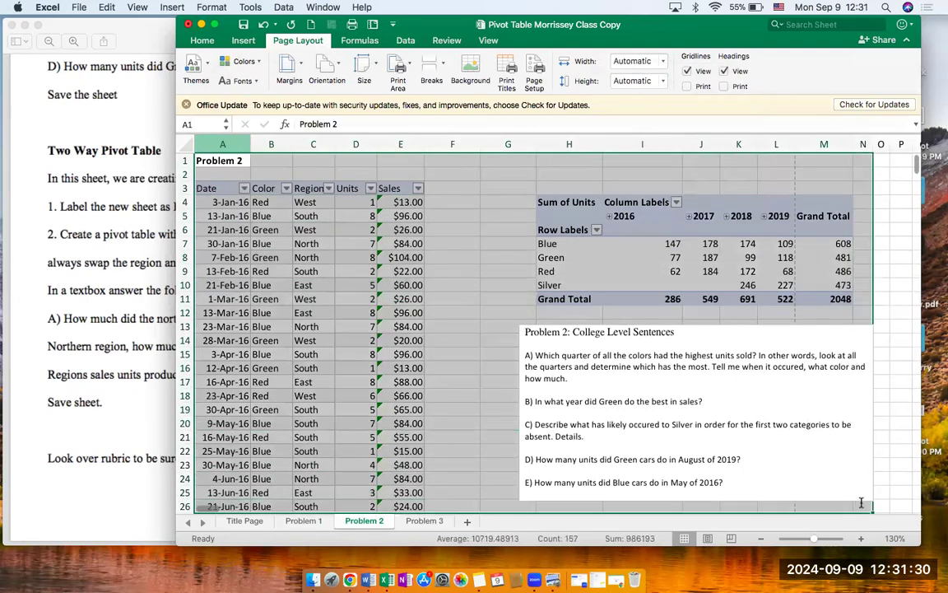
click(414, 86)
click(414, 86)
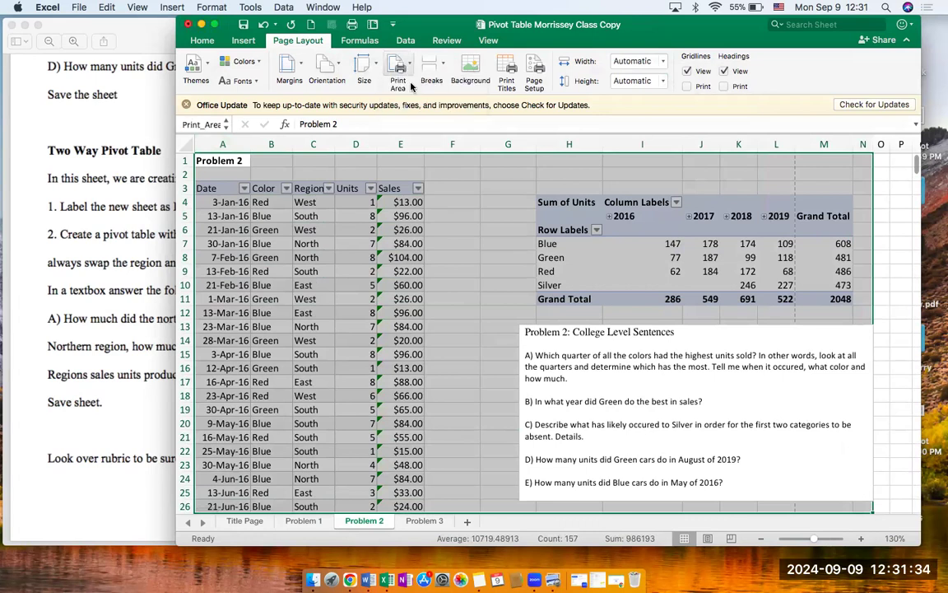
key(super+p)
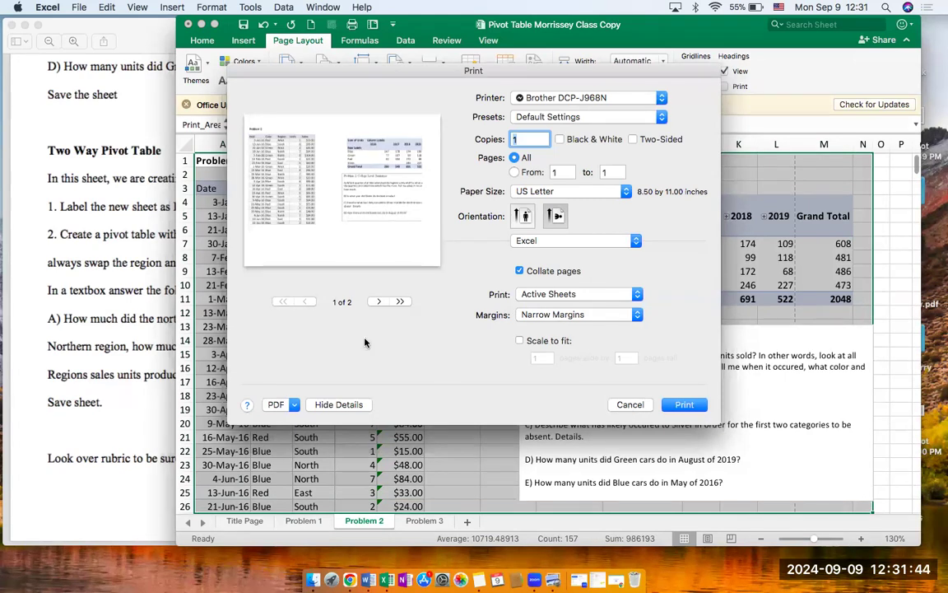
click(378, 302)
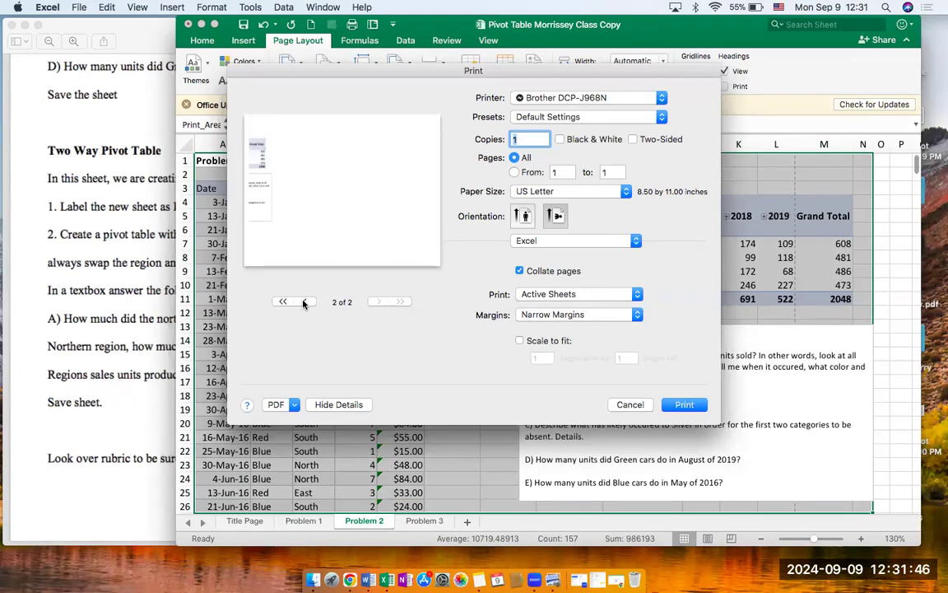
click(304, 302)
click(630, 404)
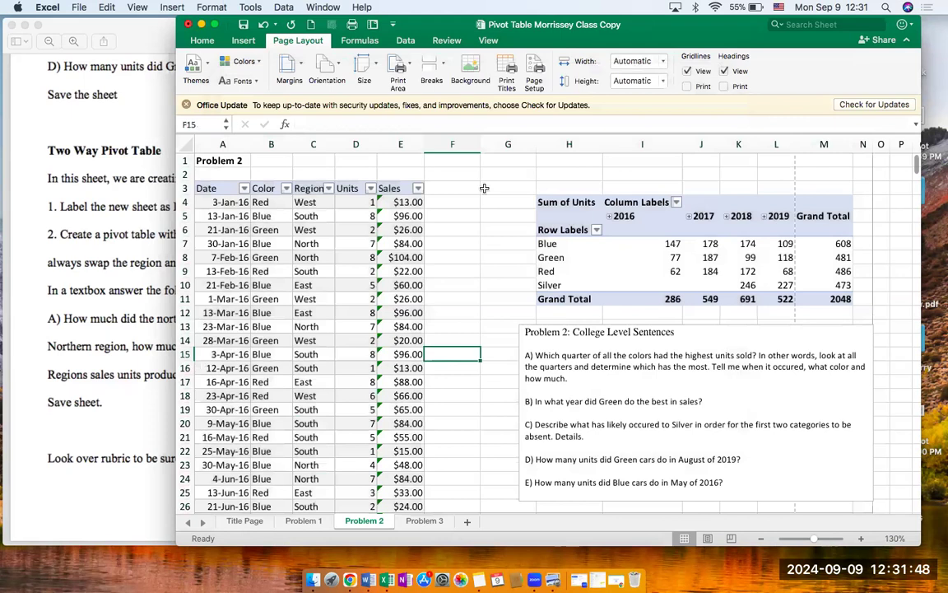
Step: Set the Problem 2 print area to A1:O26 and scale the printout to fit 1 page wide by 1 page tall, without printing
drag(240, 160, 892, 469)
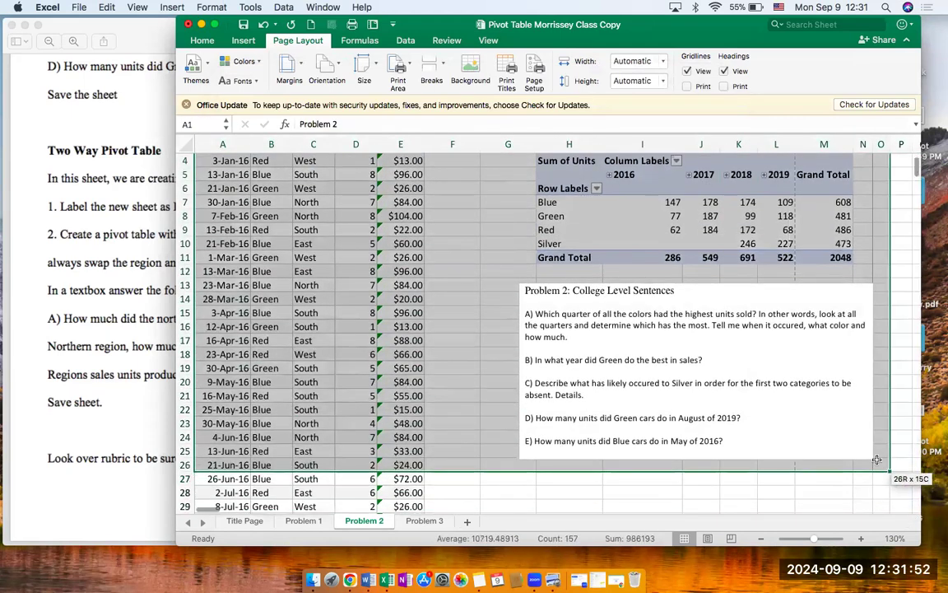
click(407, 70)
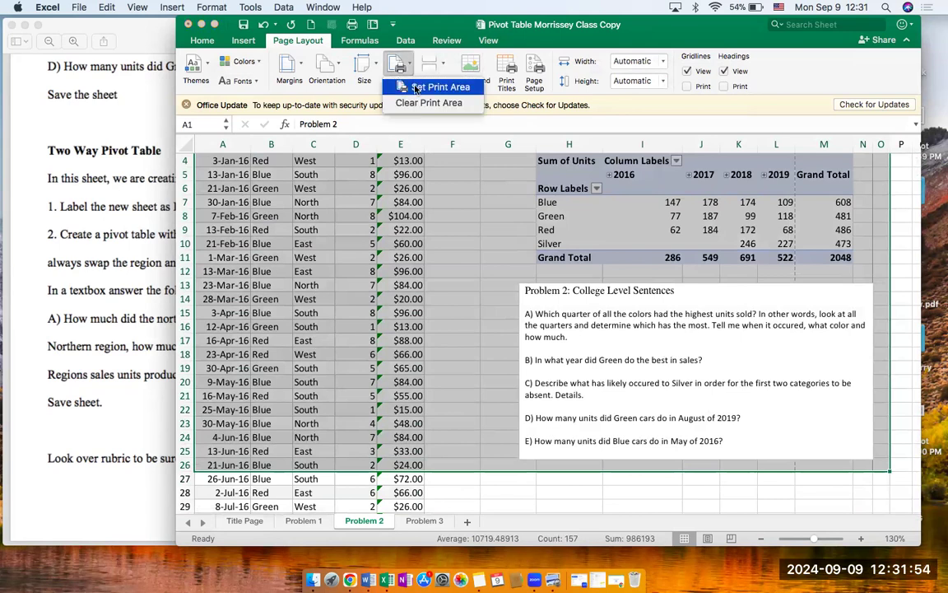
click(416, 88)
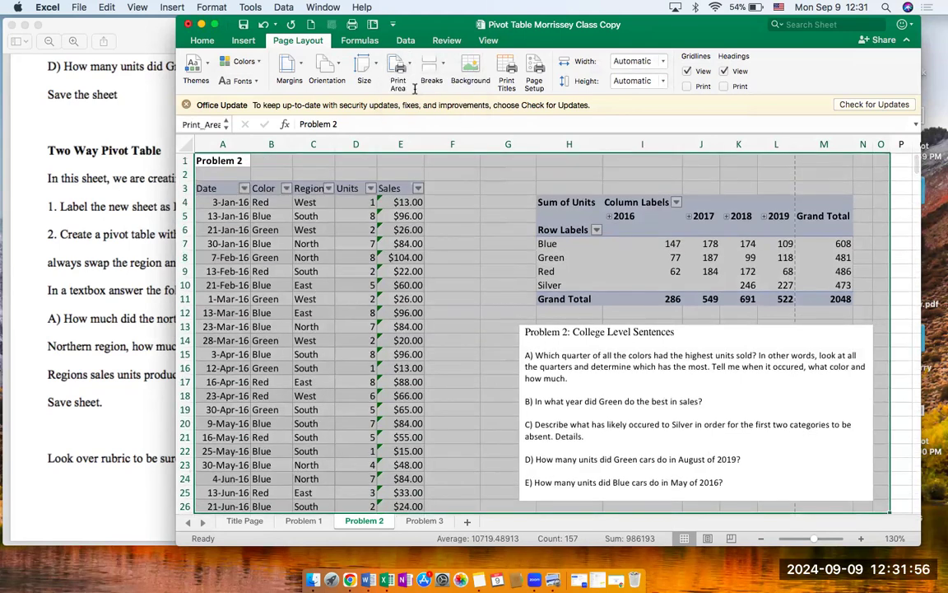
key(super+p)
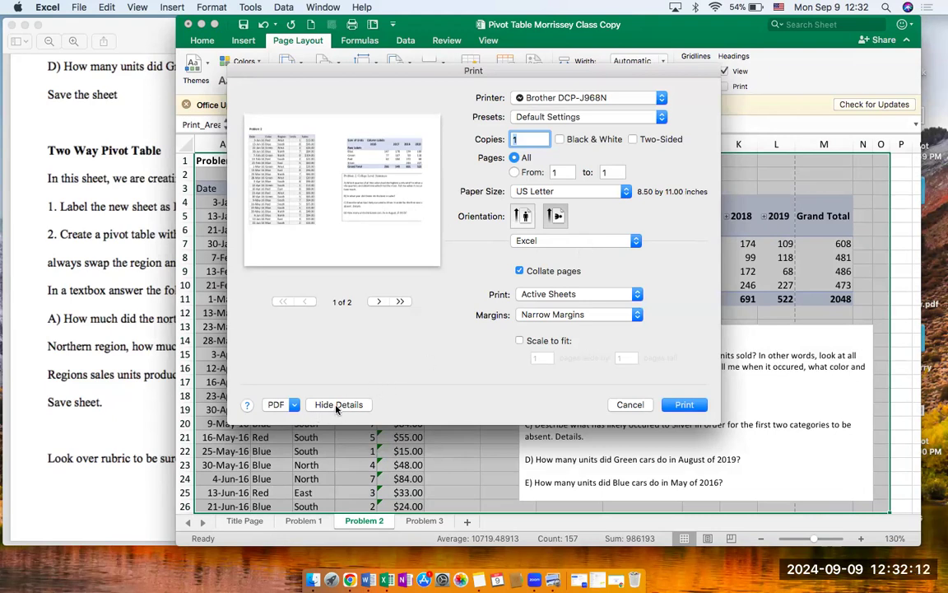
click(519, 341)
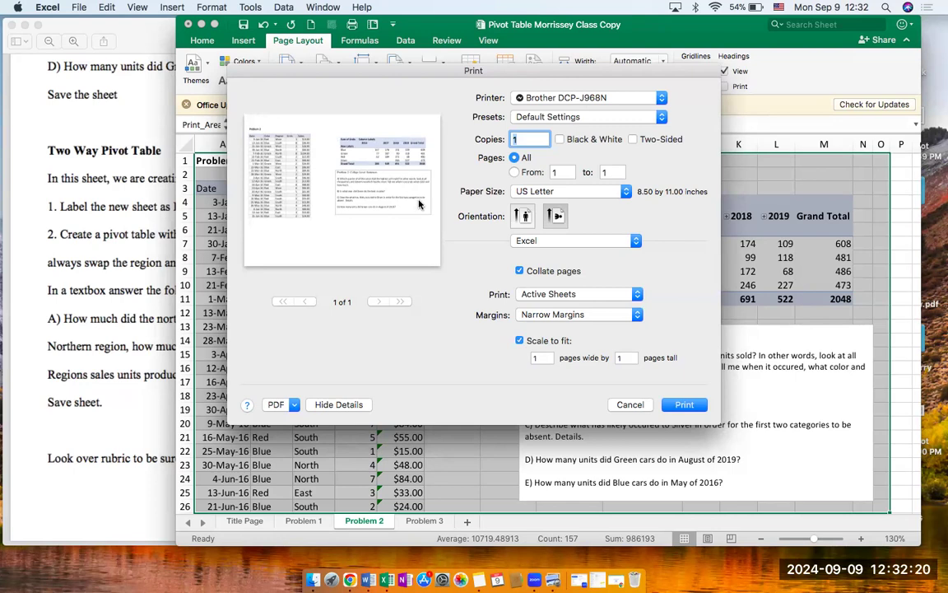
click(630, 404)
Step: Narrow the question text box on the Problem 3 sheet so its right edge sits just inside the page break line
click(424, 520)
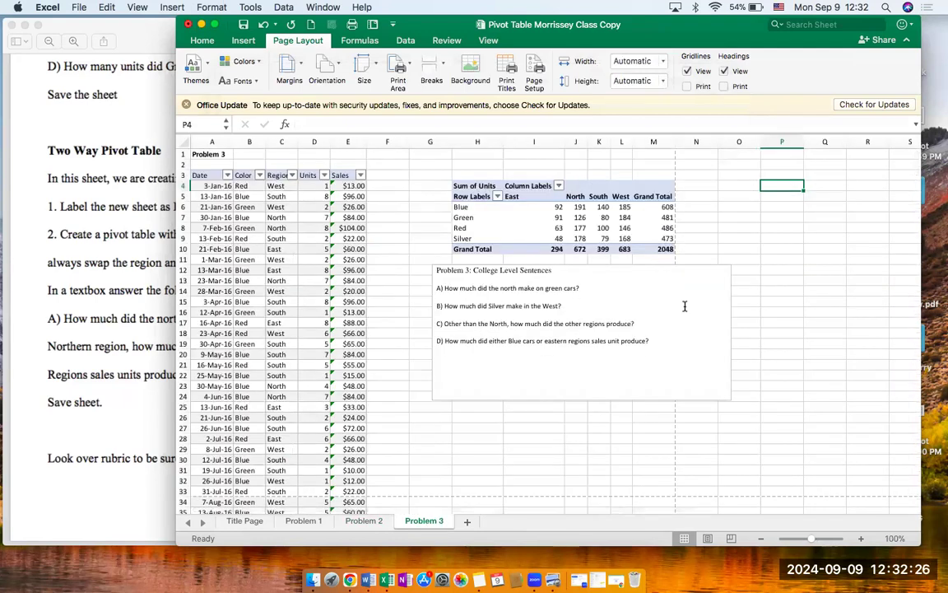
click(694, 270)
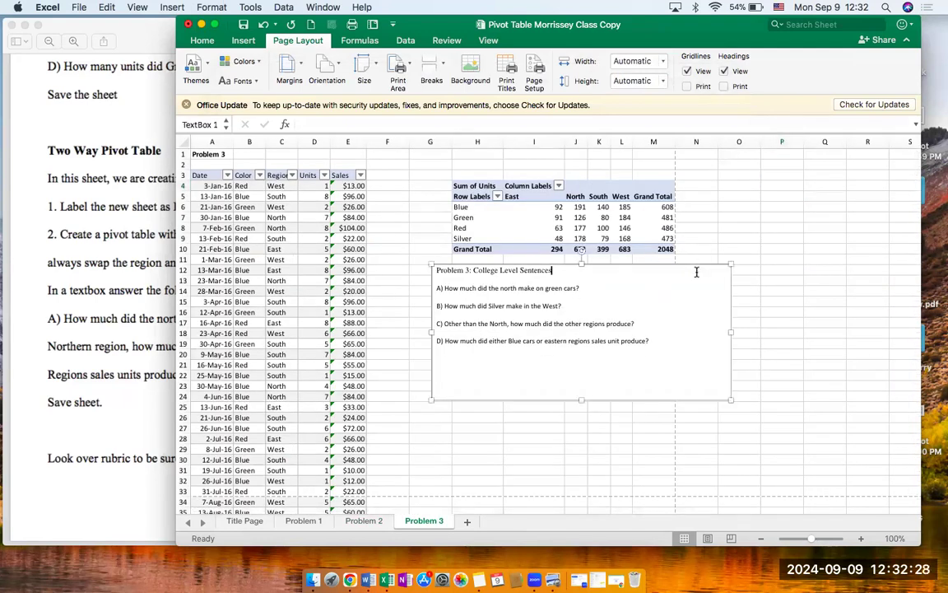
drag(730, 328, 669, 328)
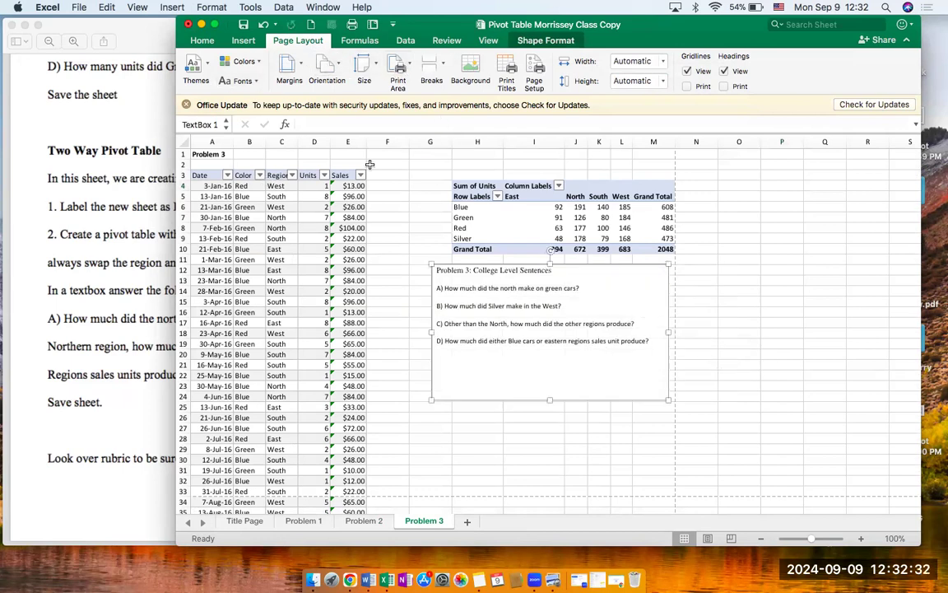
Step: Save the workbook from the Title Page sheet and check its print preview and PDF output options
click(248, 521)
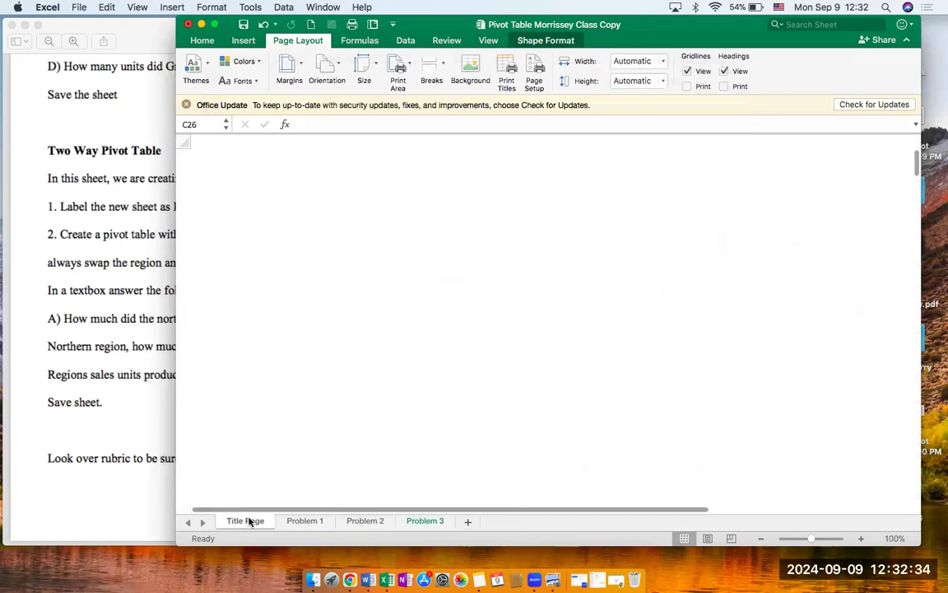
key(super+s)
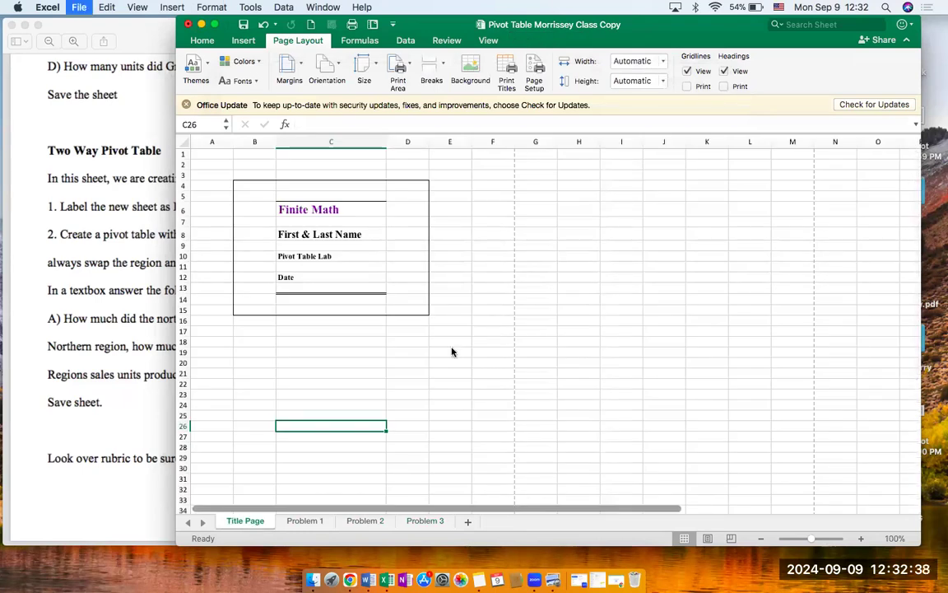
key(super+p)
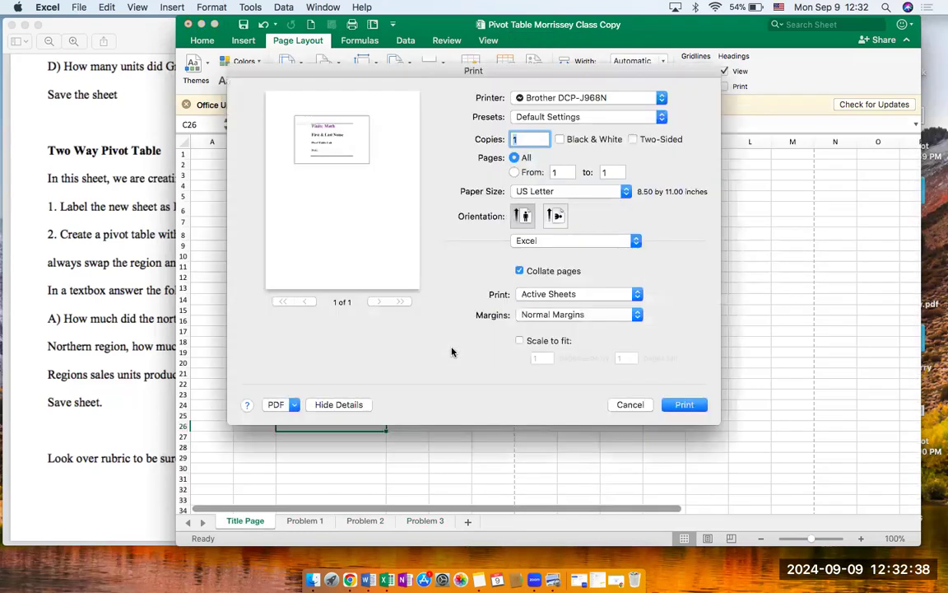
click(293, 406)
click(402, 336)
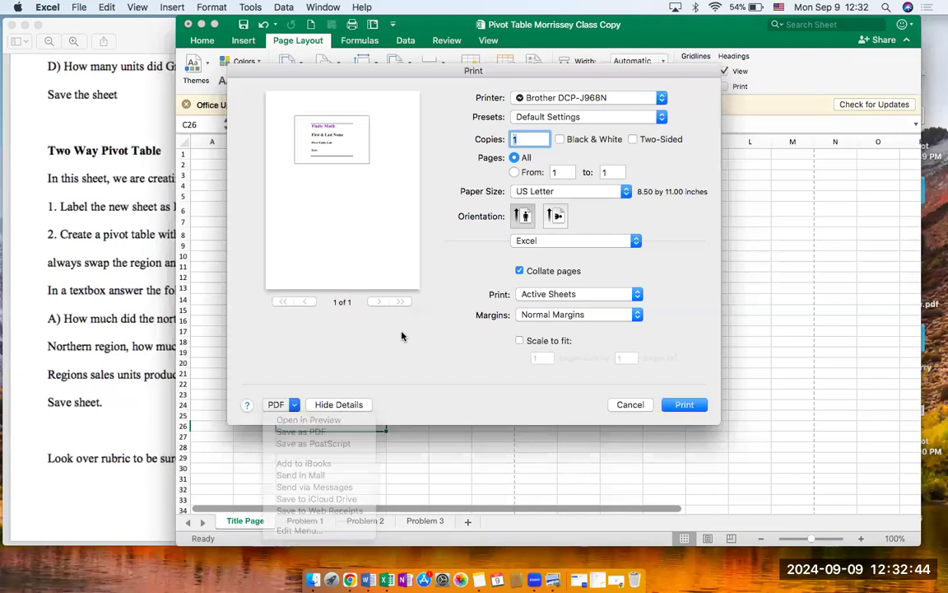
Step: Switch the print scope to Entire Workbook, page through the preview of all sheets and cancel without printing
click(635, 303)
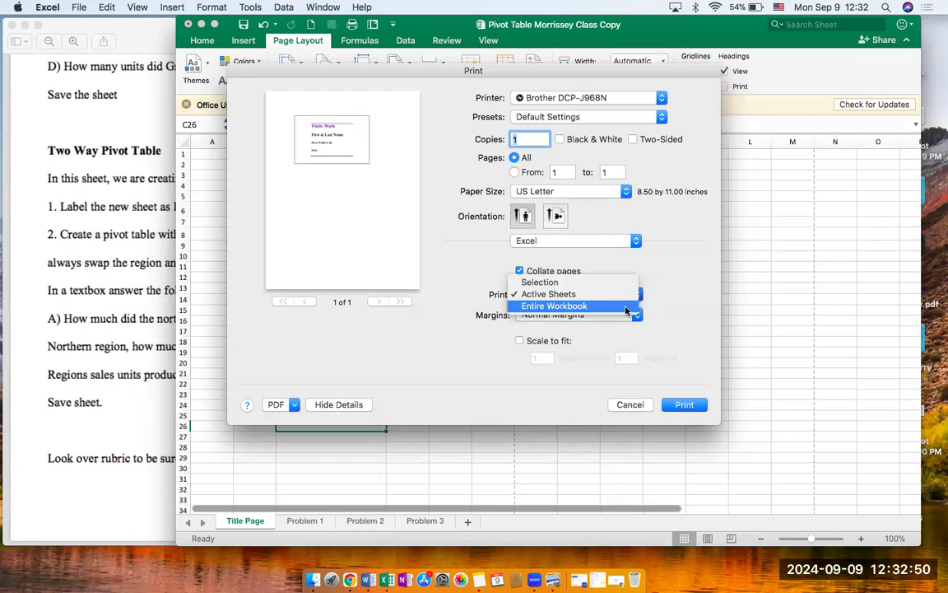
click(625, 307)
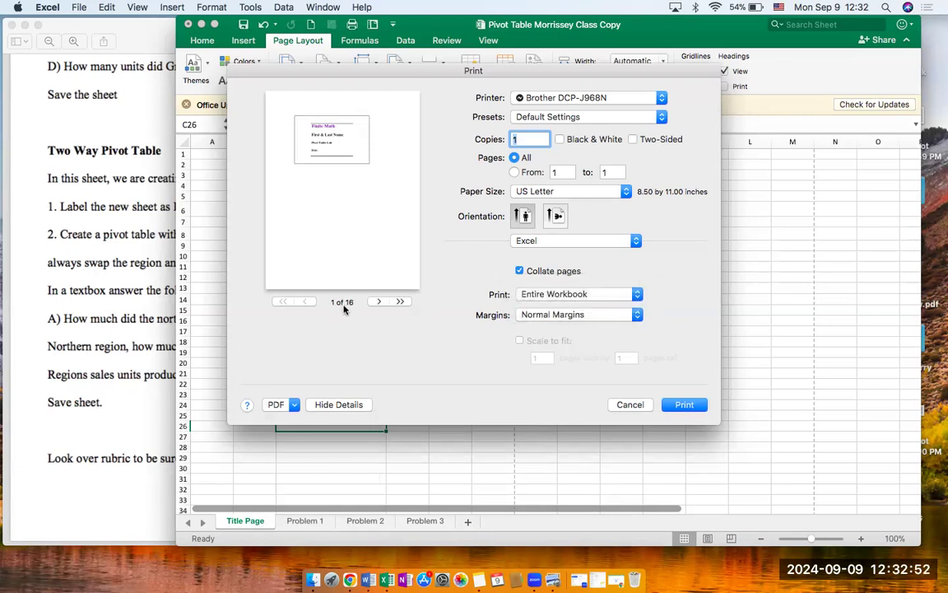
click(378, 302)
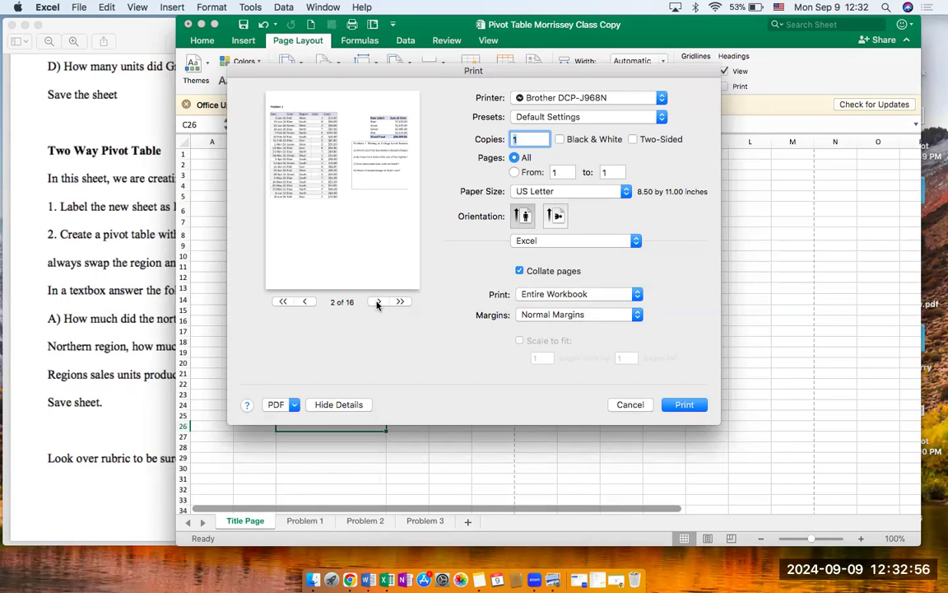
click(378, 302)
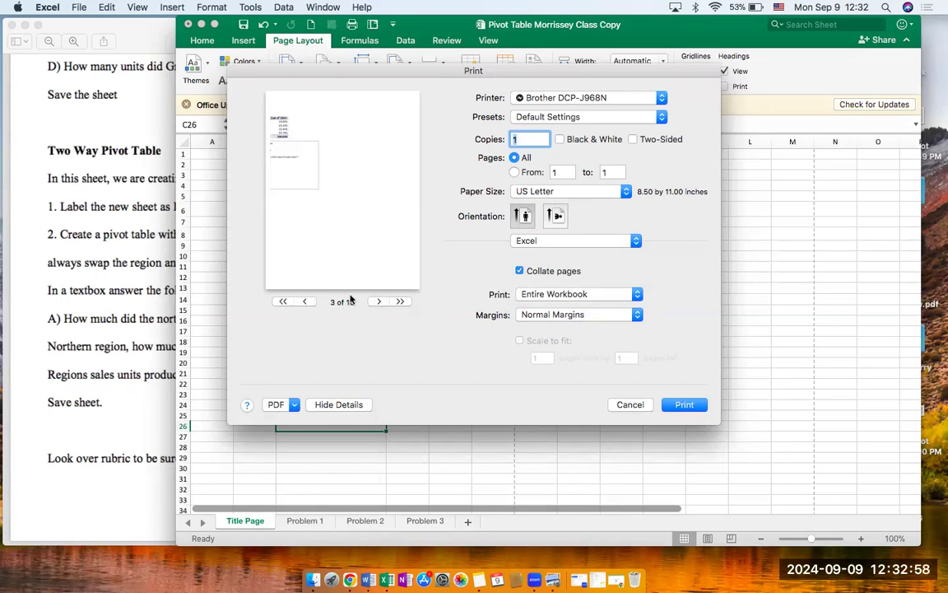
click(378, 302)
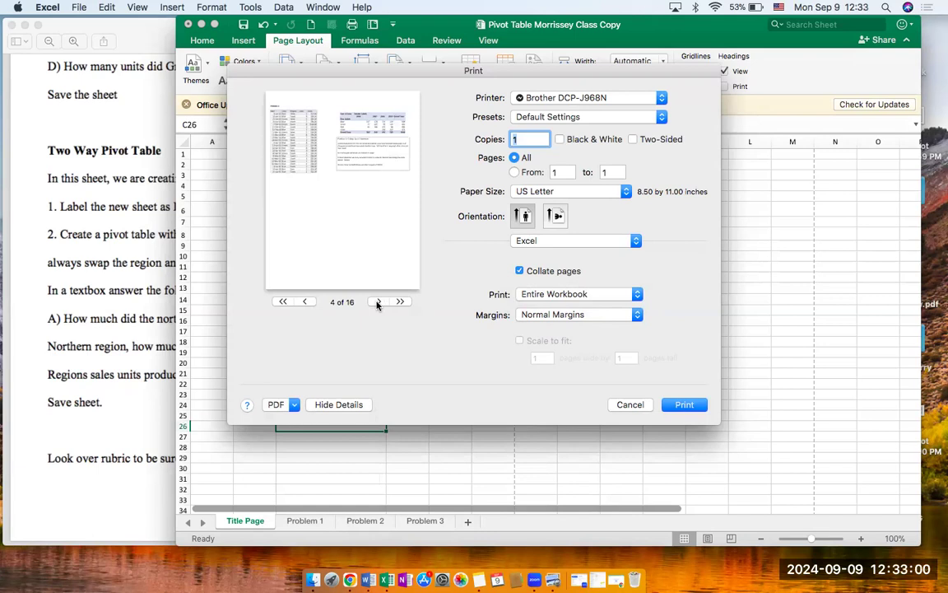
click(378, 302)
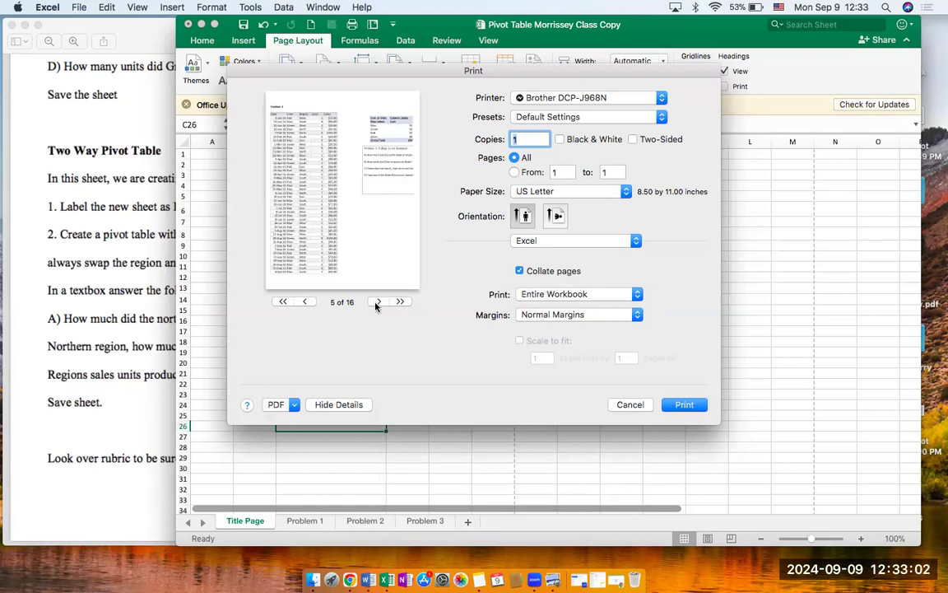
click(377, 302)
click(378, 302)
click(378, 303)
click(377, 302)
click(378, 302)
click(378, 302)
click(378, 302)
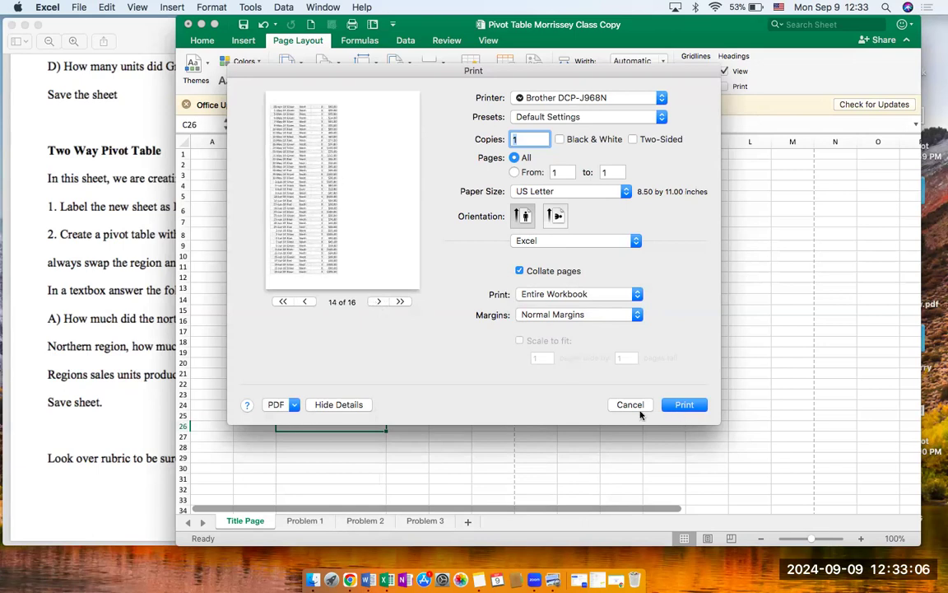
click(631, 404)
Step: Set the Problem 3 print area to A1:N26 and change the sheet's page orientation to landscape
click(424, 520)
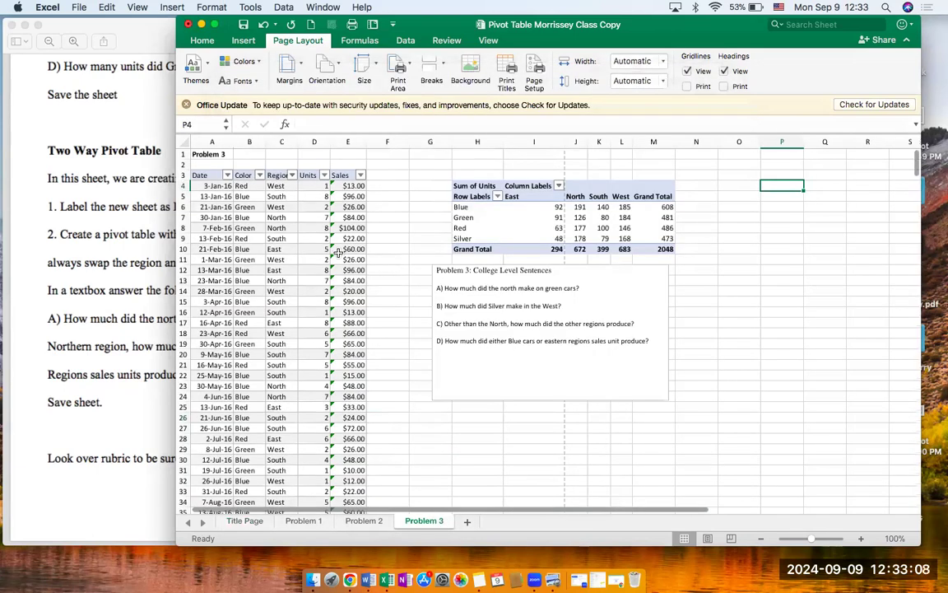
drag(198, 154, 688, 420)
click(402, 68)
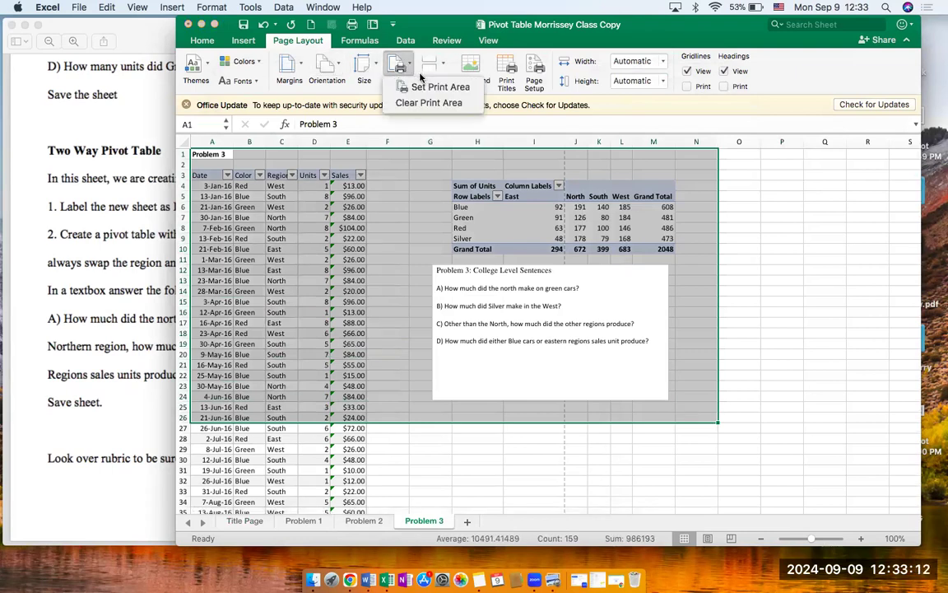
click(416, 86)
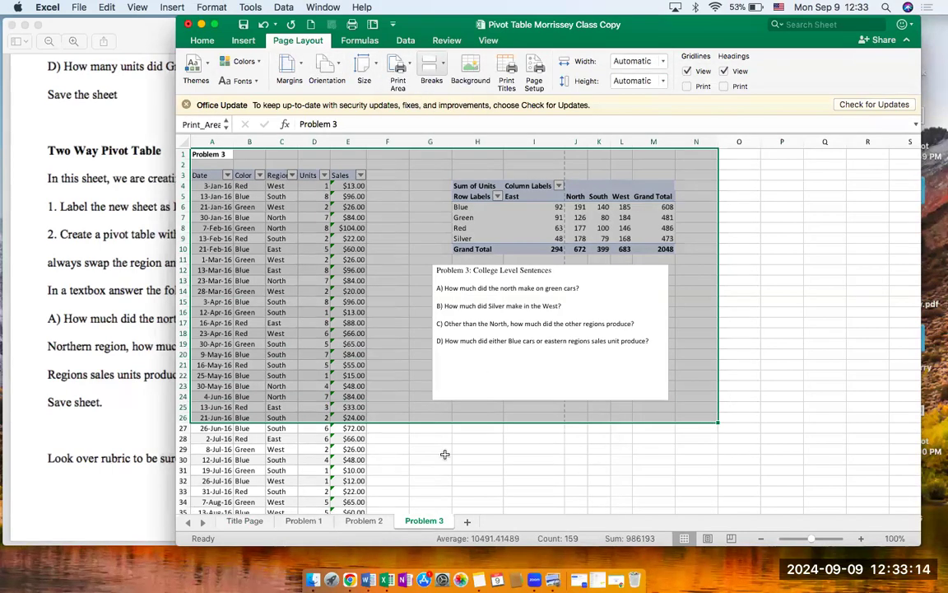
click(327, 66)
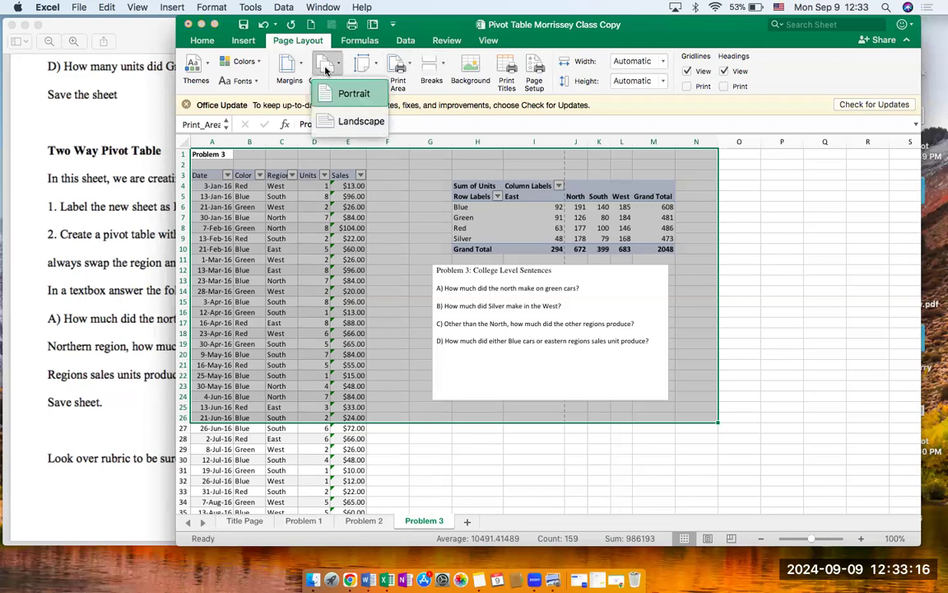
click(343, 122)
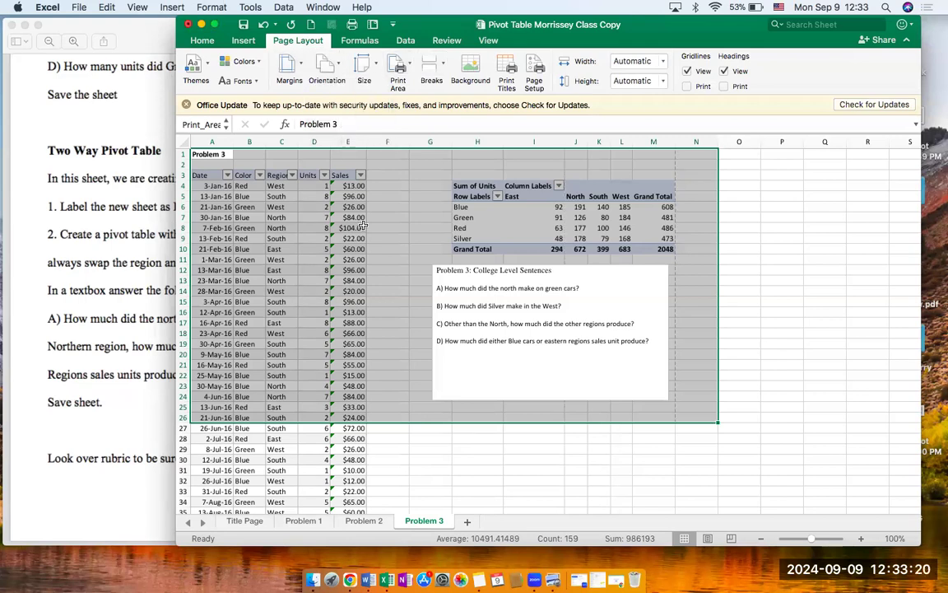
Step: Delete the empty sheet column G between the data table and the pivot table on the Problem 3 sheet
click(391, 146)
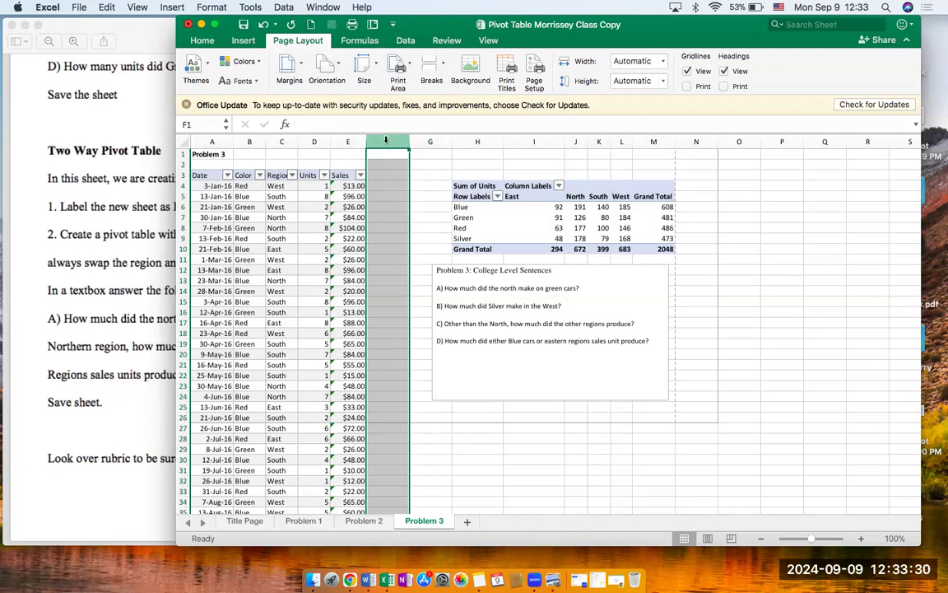
click(206, 41)
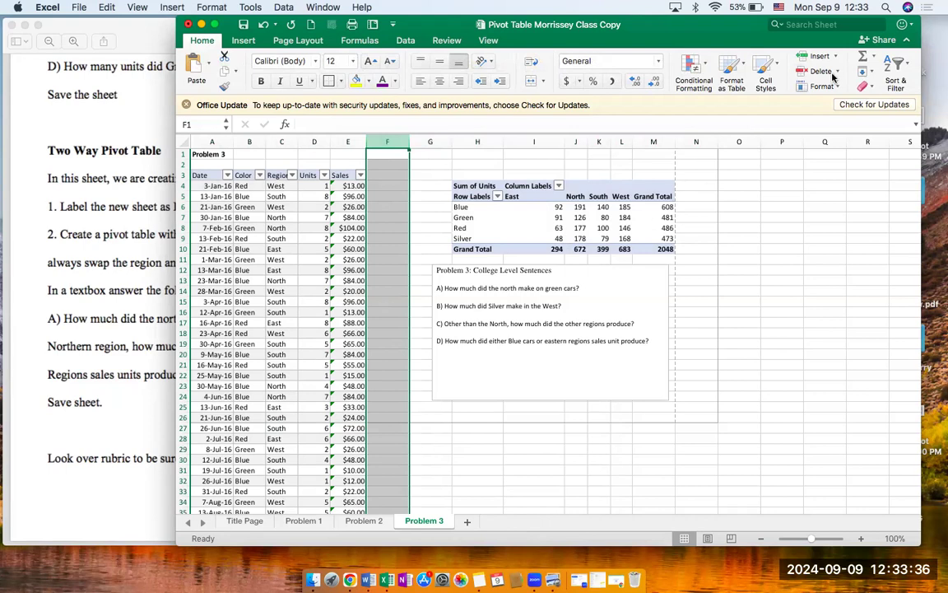
click(416, 175)
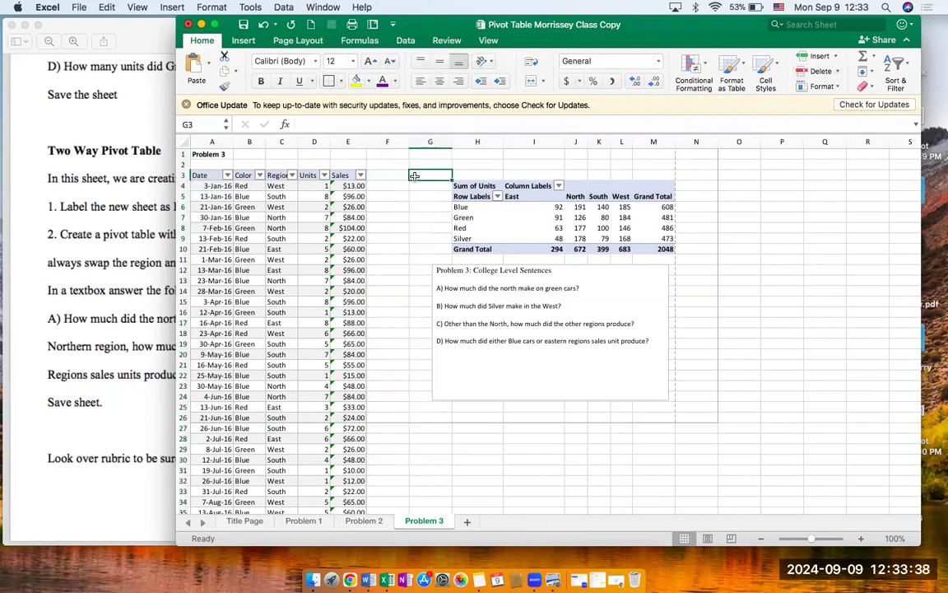
click(421, 140)
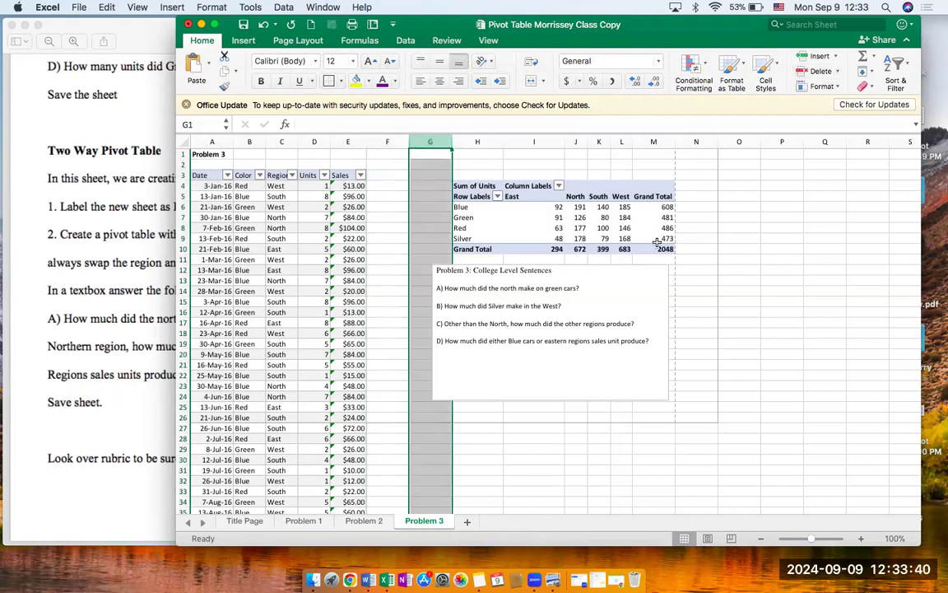
click(838, 72)
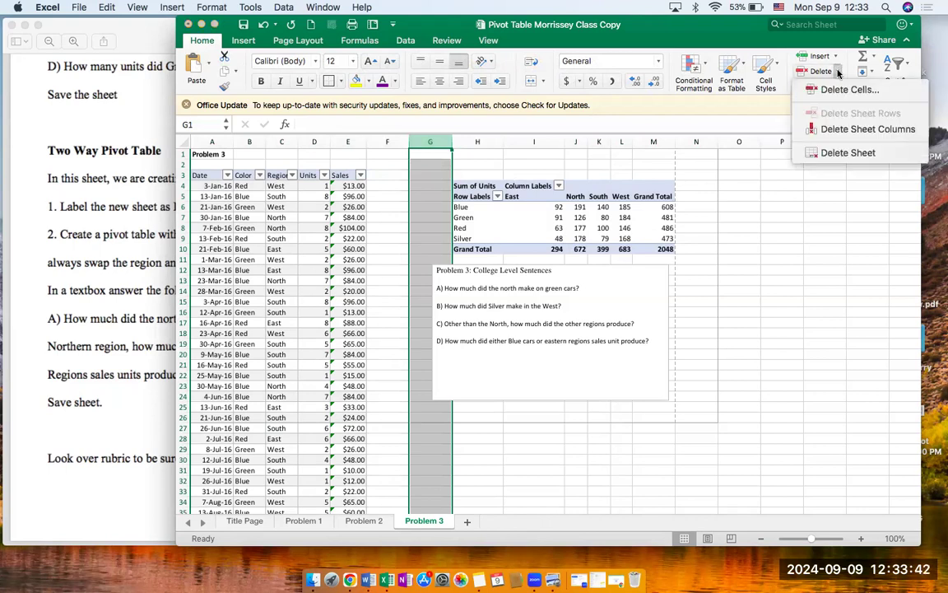
click(856, 132)
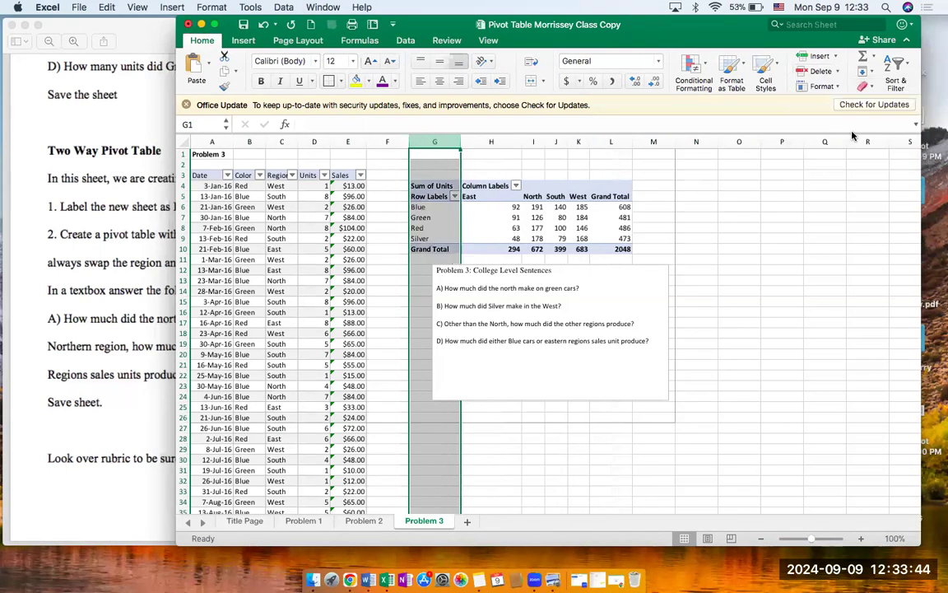
click(604, 403)
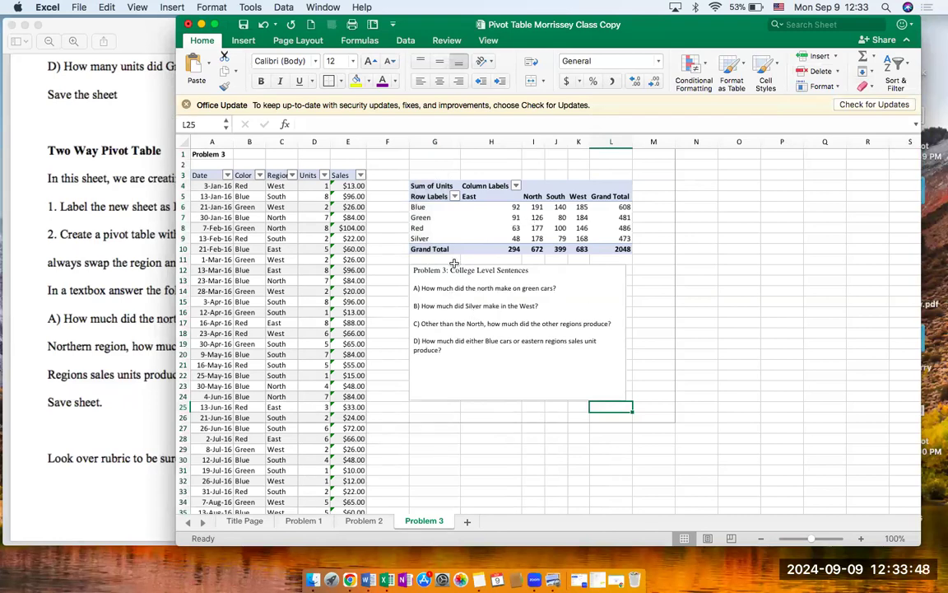
Step: Save the workbook and check the print preview of the Problem 3 sheet without printing
key(super+s)
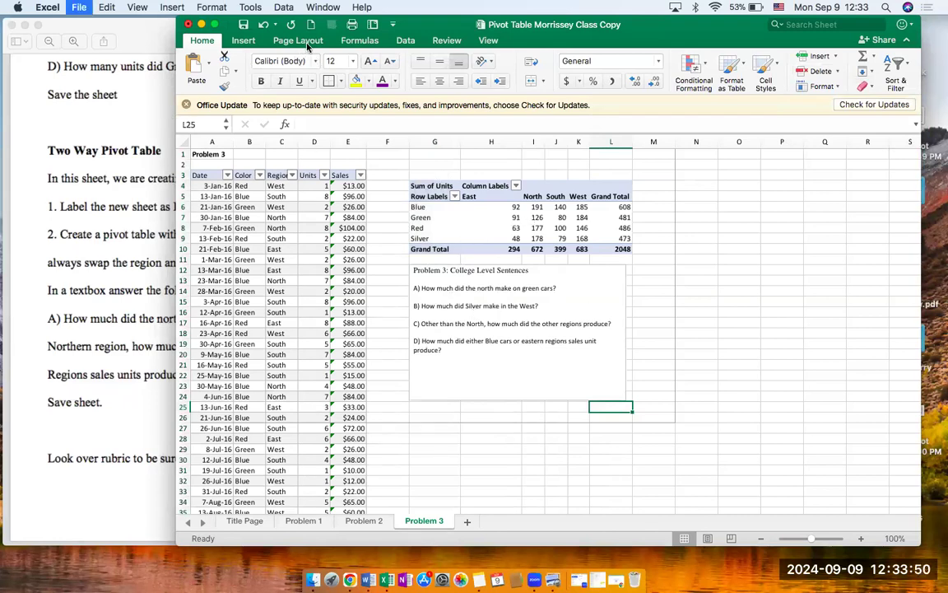
key(super+p)
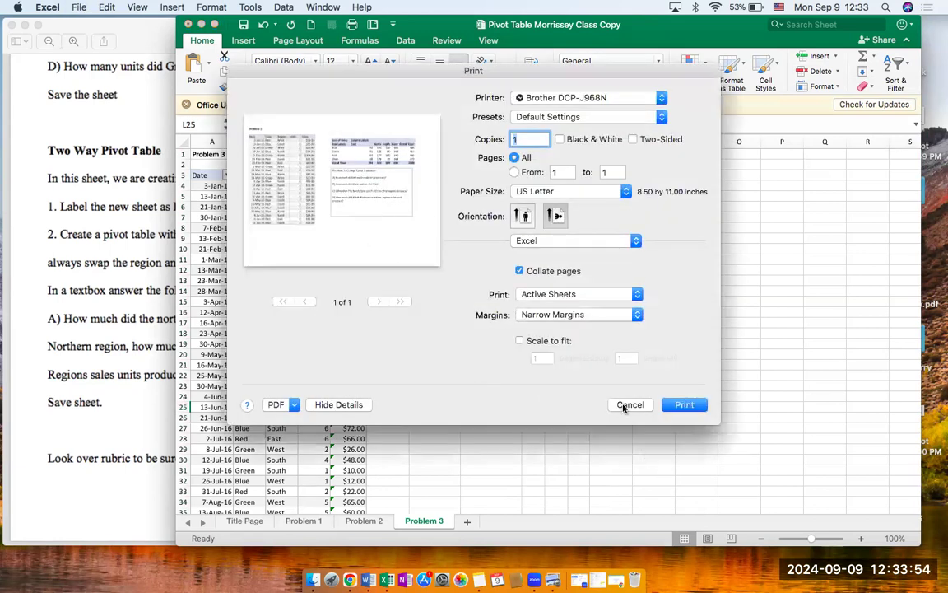
click(627, 405)
Step: Check the margin setting of the Problem 2 sheet and change its page orientation to landscape
click(368, 521)
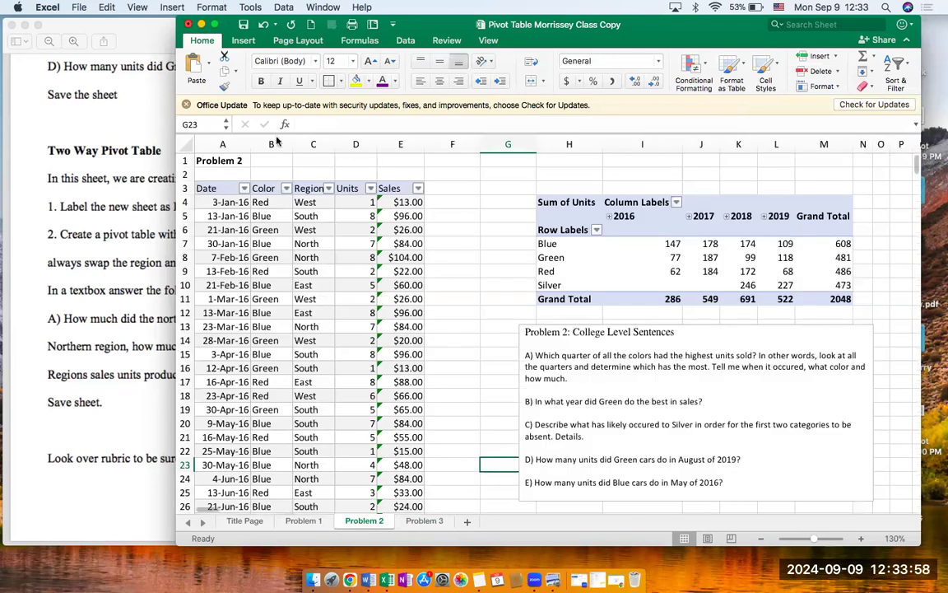
click(300, 40)
click(294, 74)
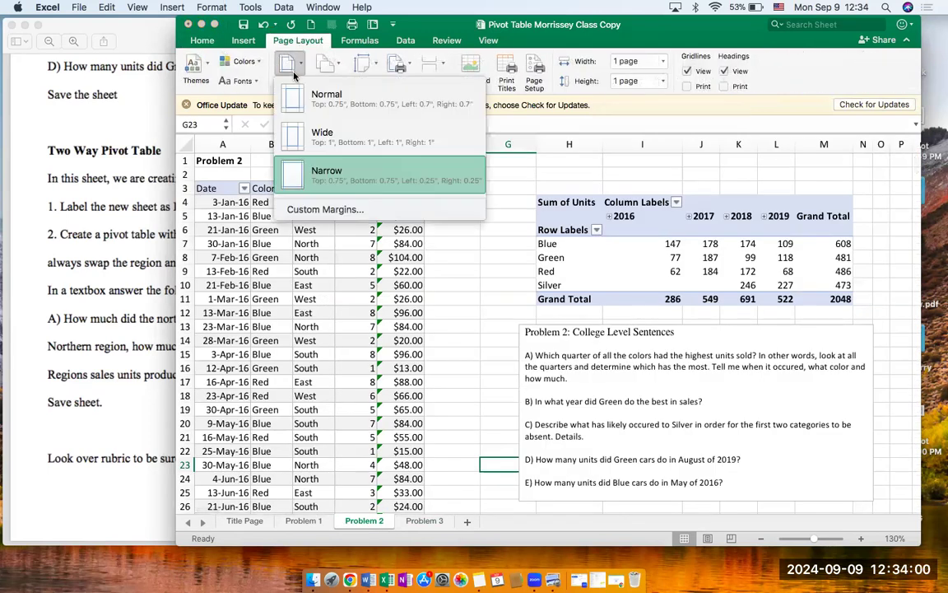
click(328, 71)
click(333, 71)
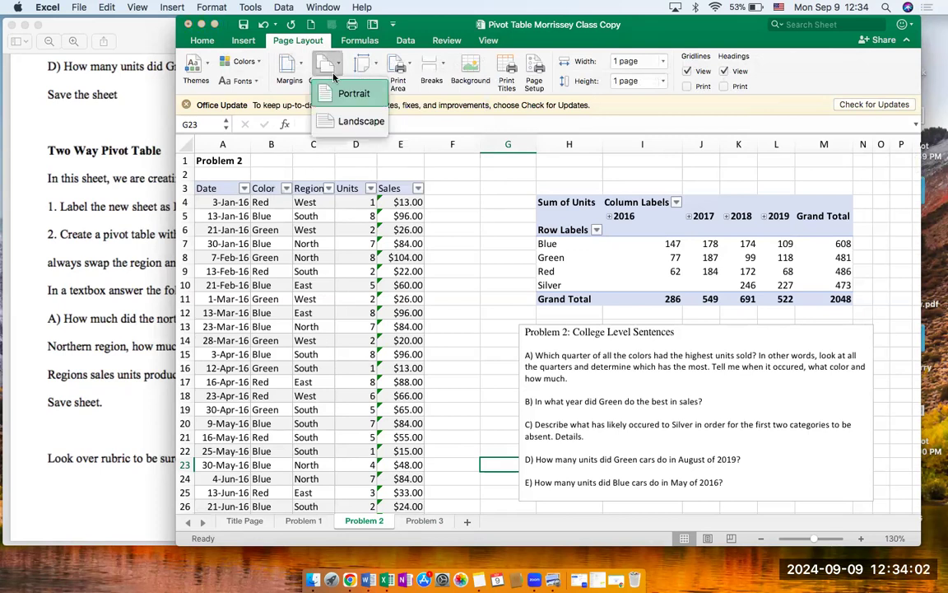
click(337, 120)
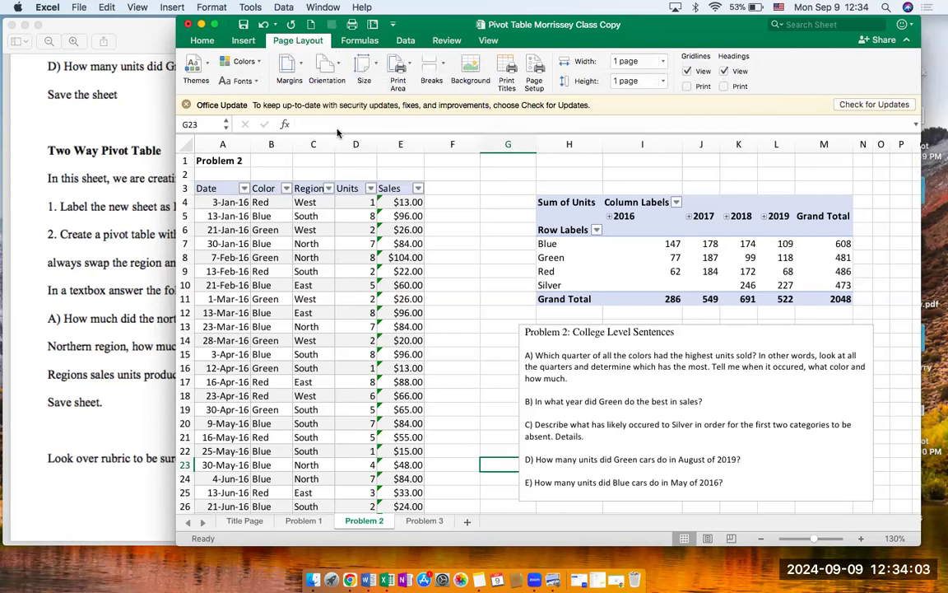
click(492, 245)
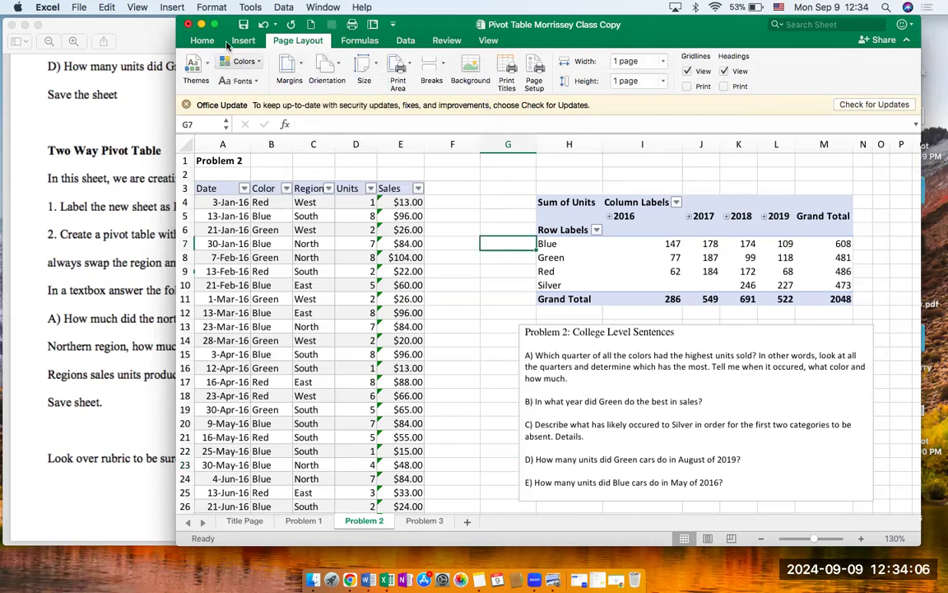
Step: Set the Problem 2 print area to A1:O26 and check the sheet's print preview without printing
click(397, 73)
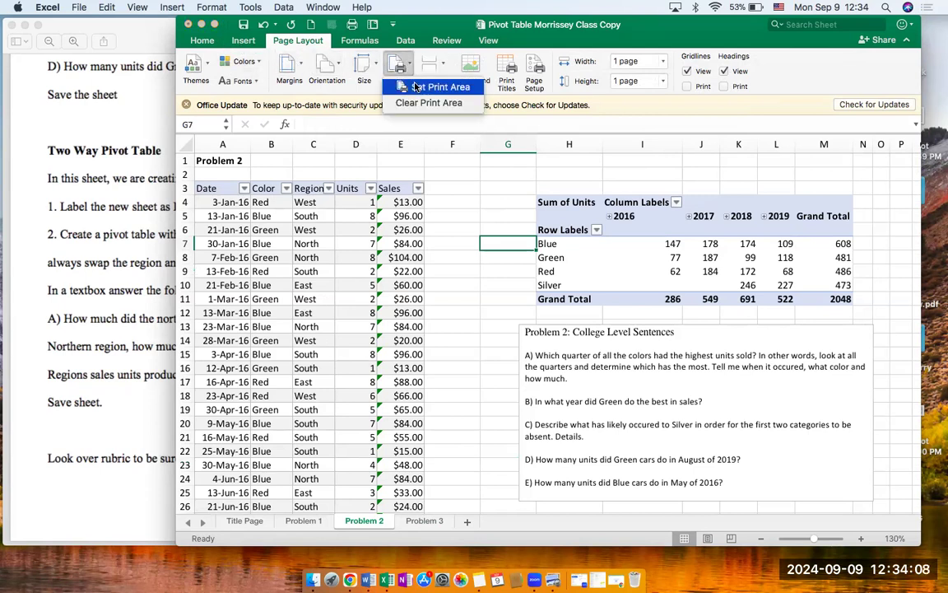
click(428, 87)
click(512, 233)
drag(218, 161, 882, 506)
click(398, 71)
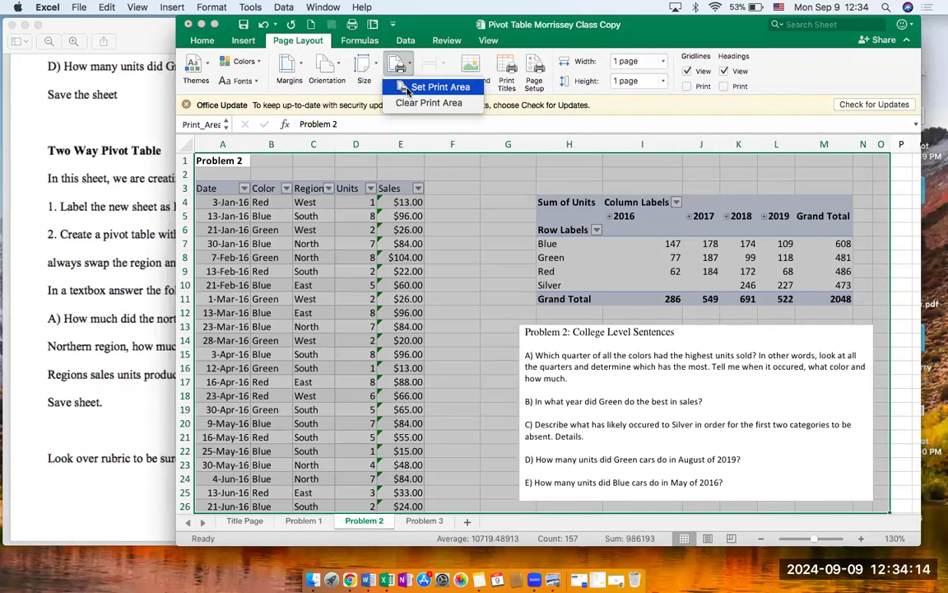
click(408, 88)
click(494, 297)
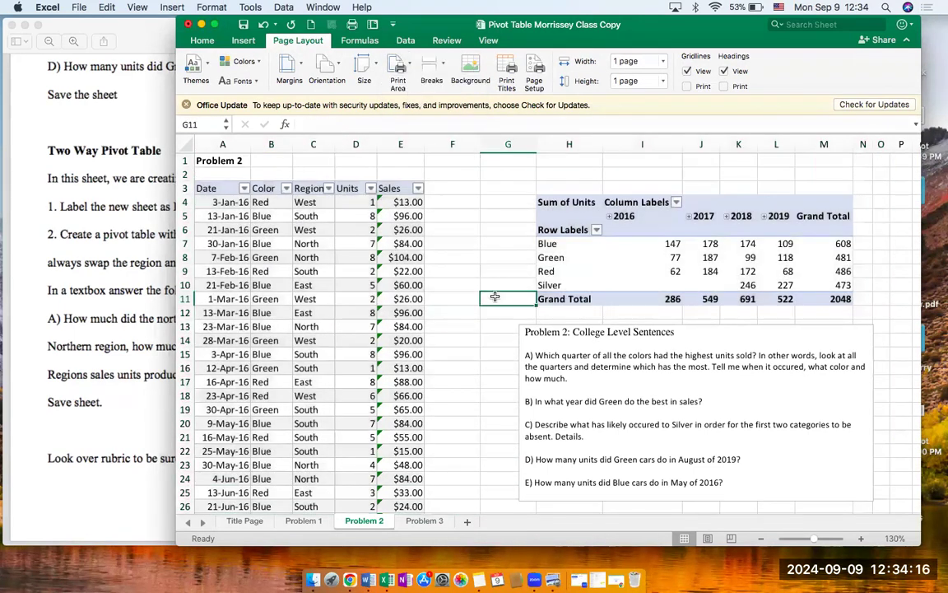
key(super+p)
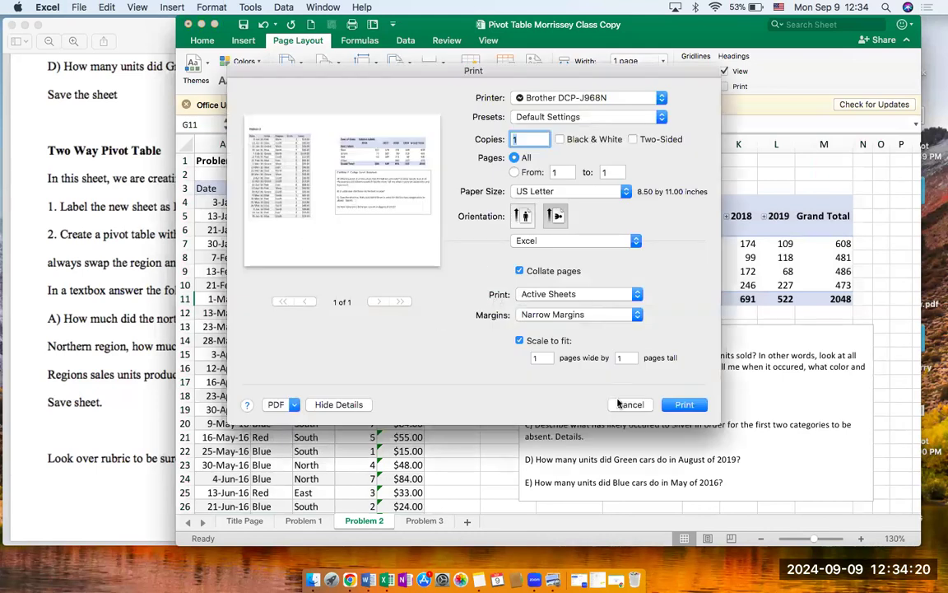
click(623, 404)
Step: Check the margin setting of the Problem 1 sheet and change its page orientation to landscape
click(304, 520)
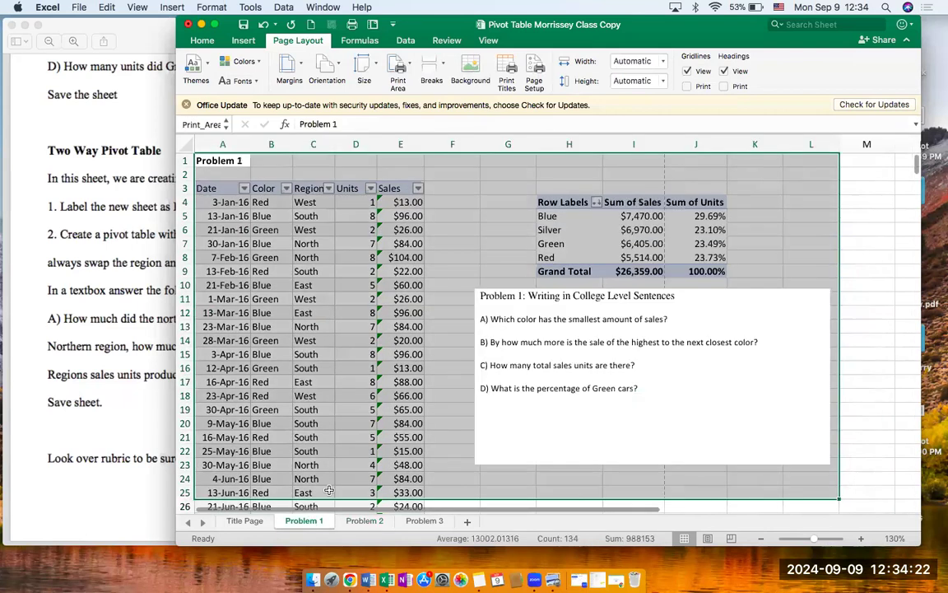
click(451, 395)
click(289, 66)
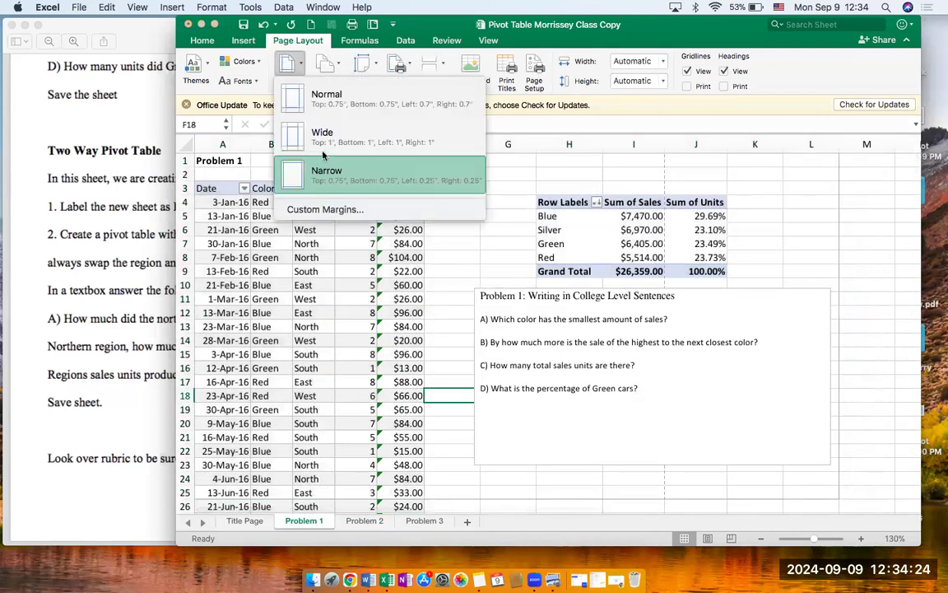
click(328, 65)
click(328, 64)
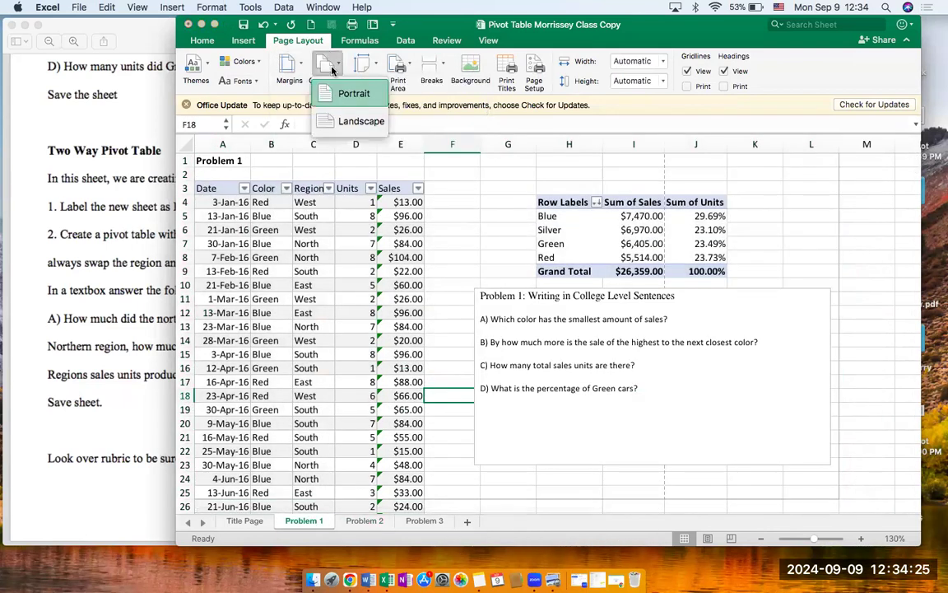
click(351, 124)
click(494, 217)
Step: Set the print area of the Problem 1 sheet to A1:L25
drag(222, 161, 837, 497)
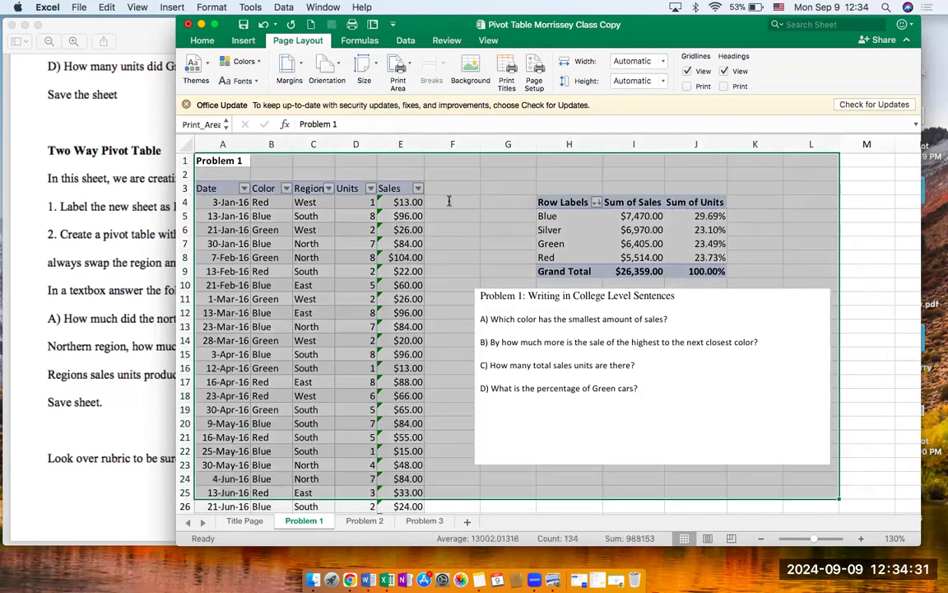
click(400, 64)
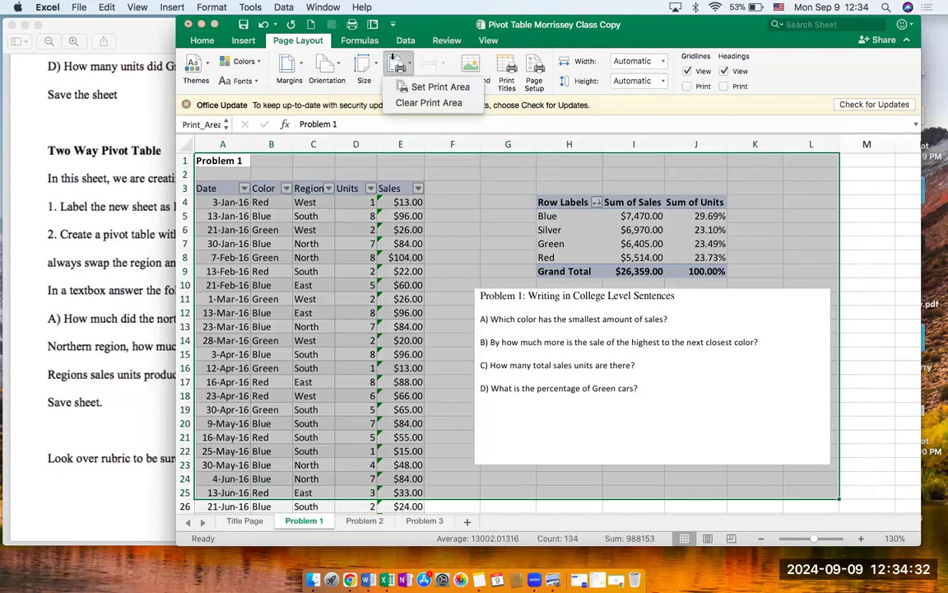
click(426, 88)
Step: Start printing from the Title Page sheet, set the print scope to Entire Workbook and page through the preview
click(245, 521)
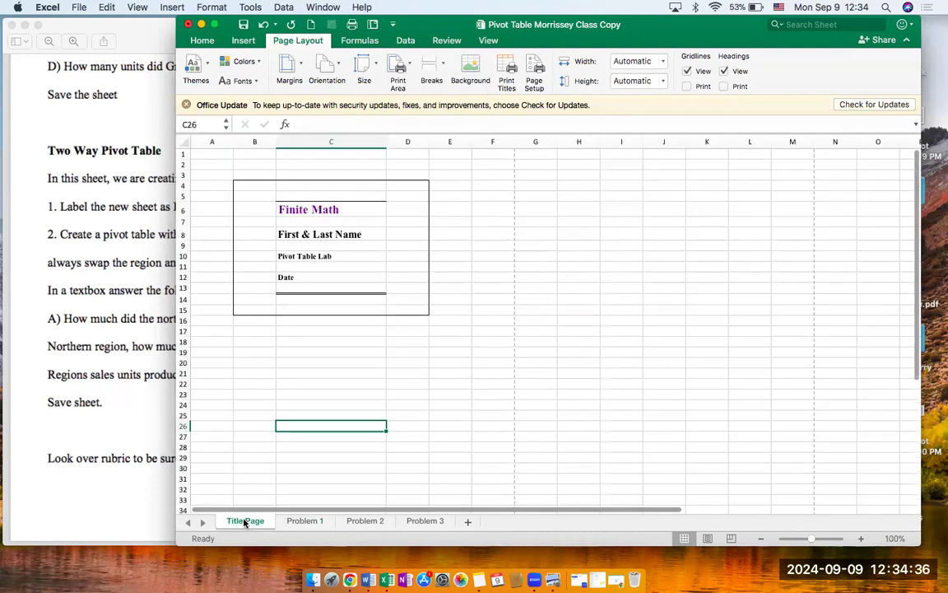
key(super+p)
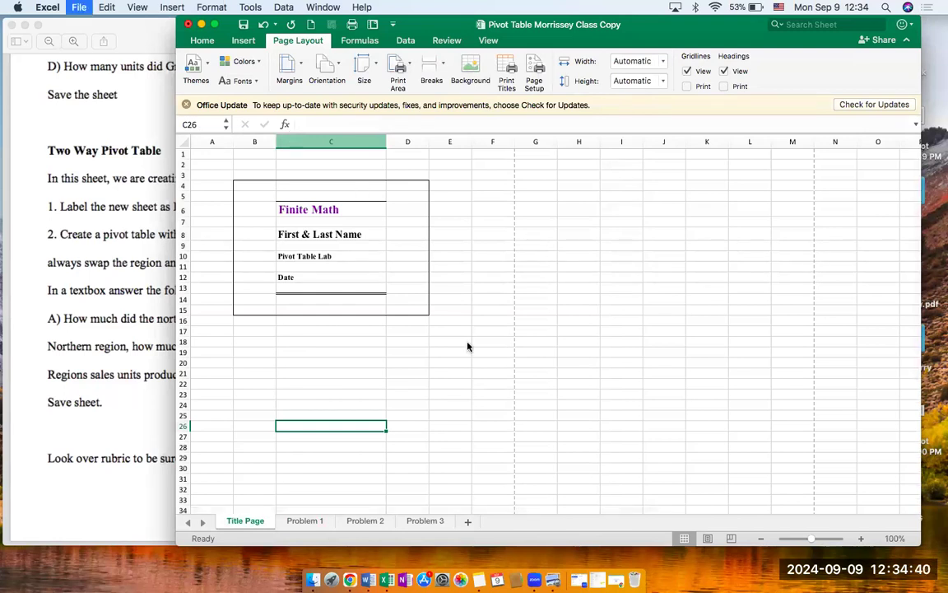
click(612, 300)
click(613, 306)
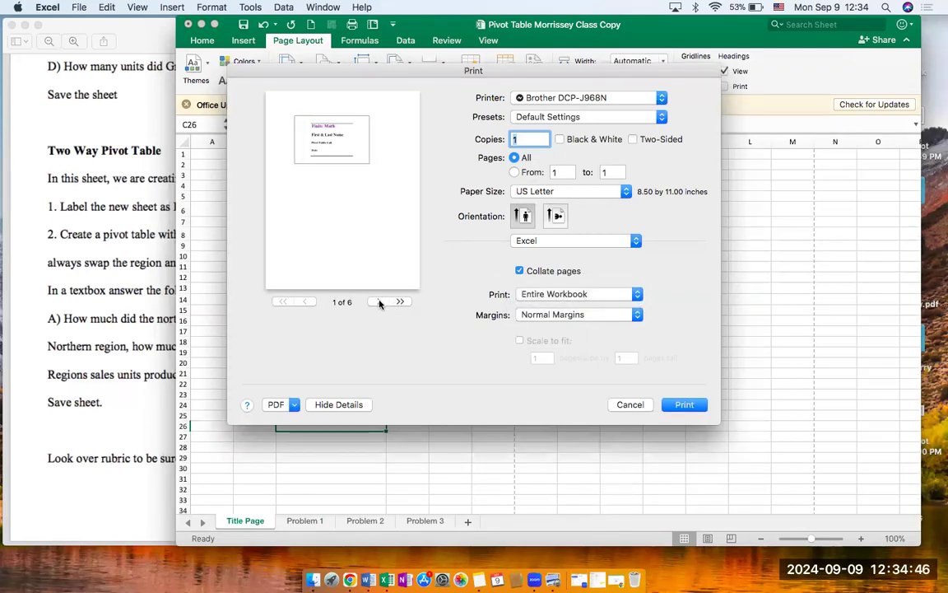
click(380, 302)
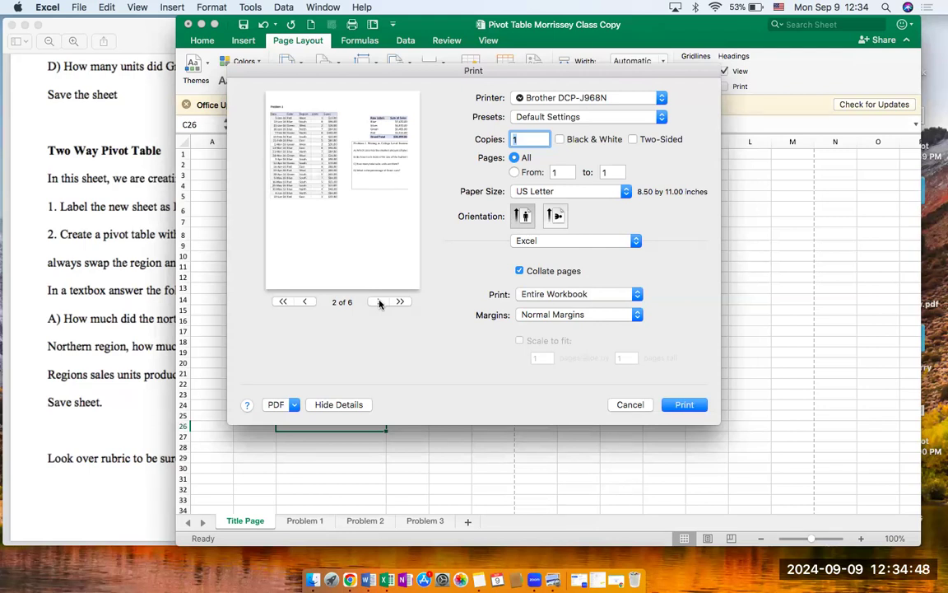
click(378, 304)
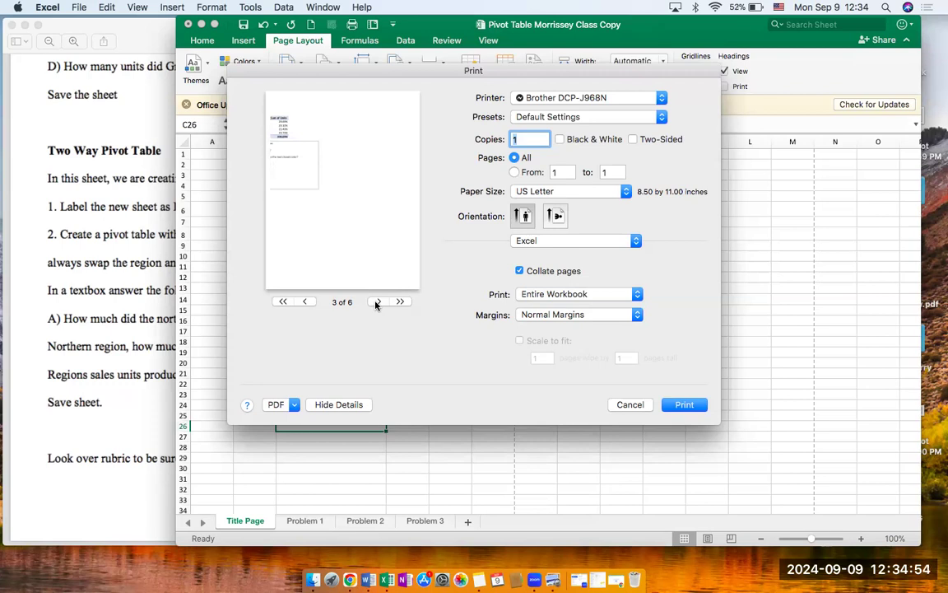
click(376, 302)
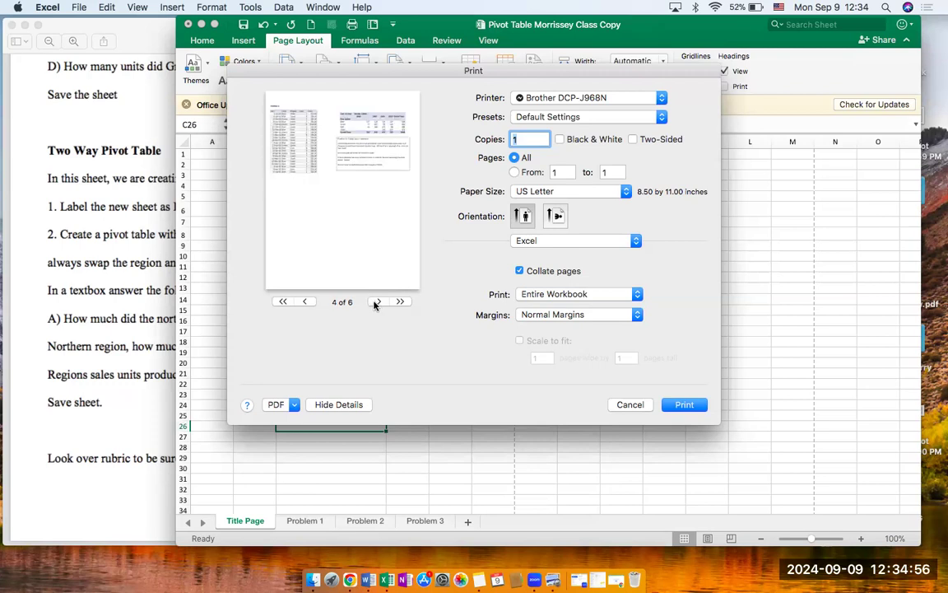
click(376, 302)
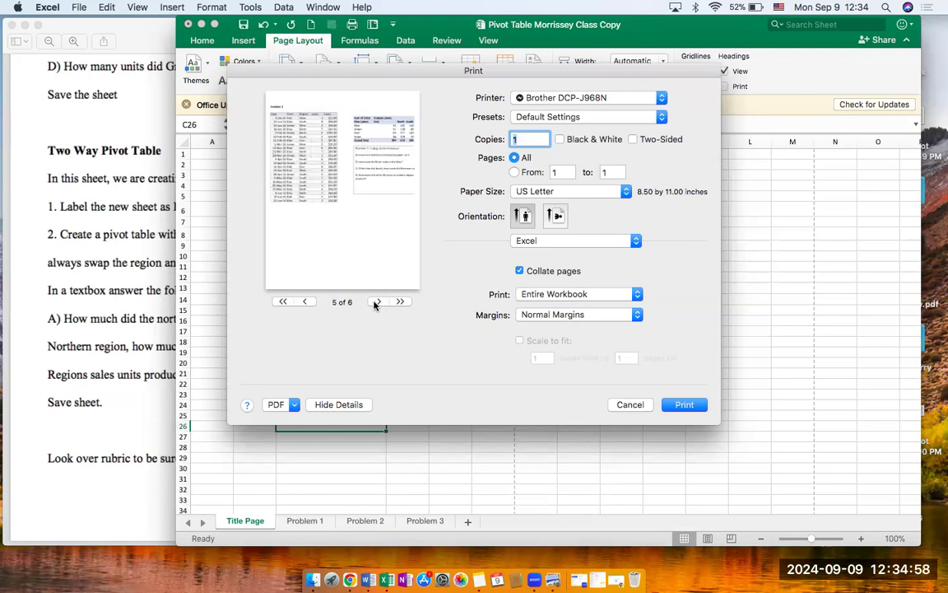
Step: Set the Entire Workbook print job to Narrow Margins and landscape orientation
click(637, 315)
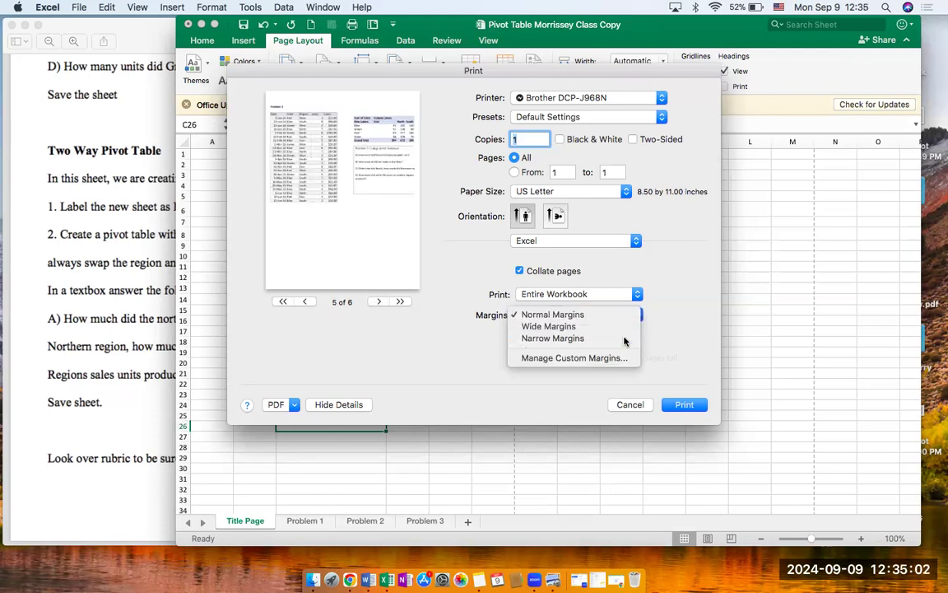
click(625, 339)
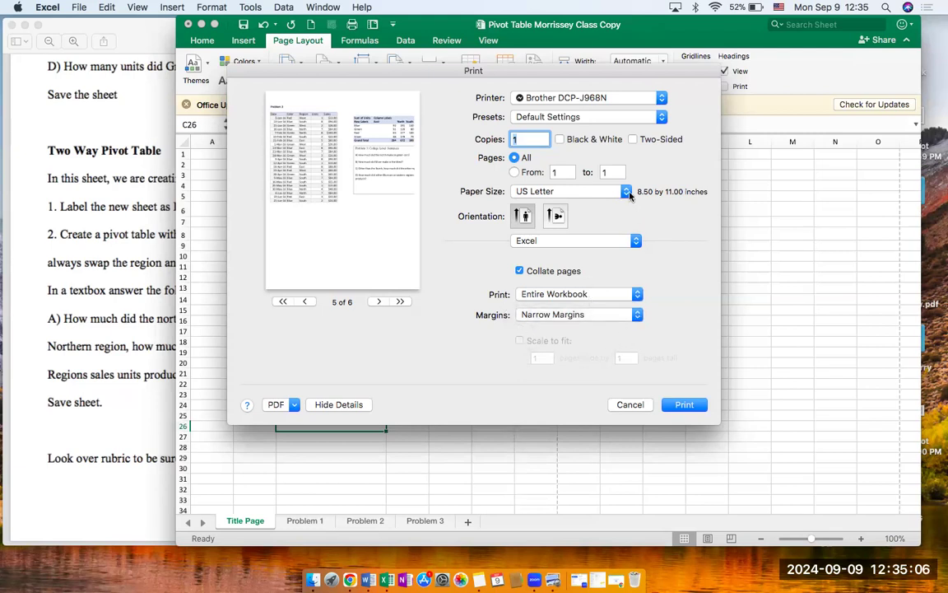
click(555, 216)
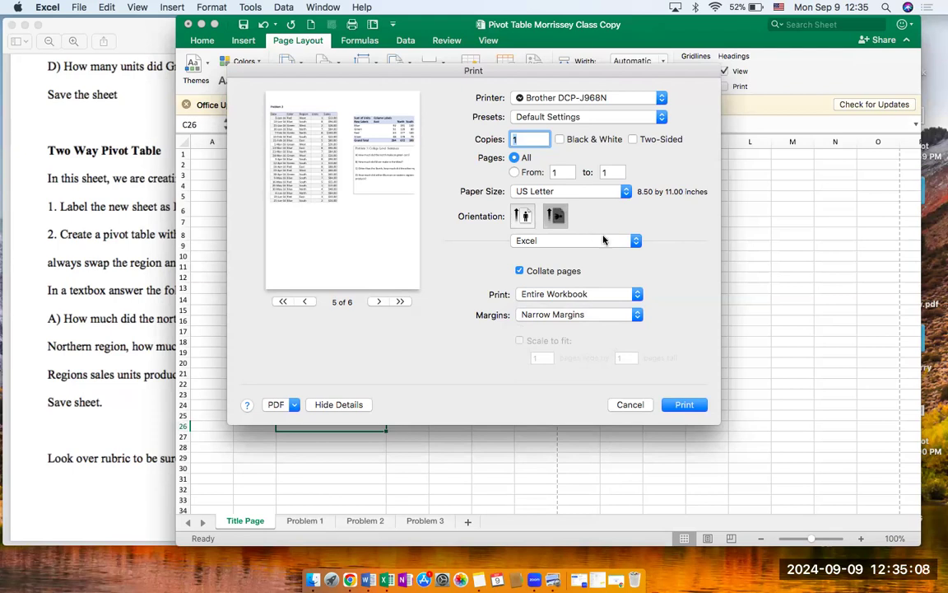
click(521, 217)
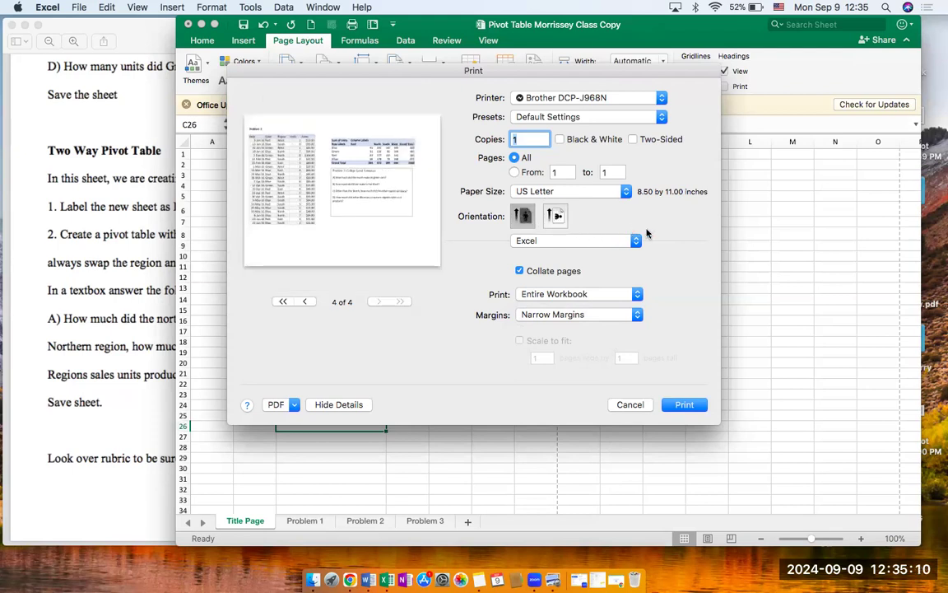
click(556, 218)
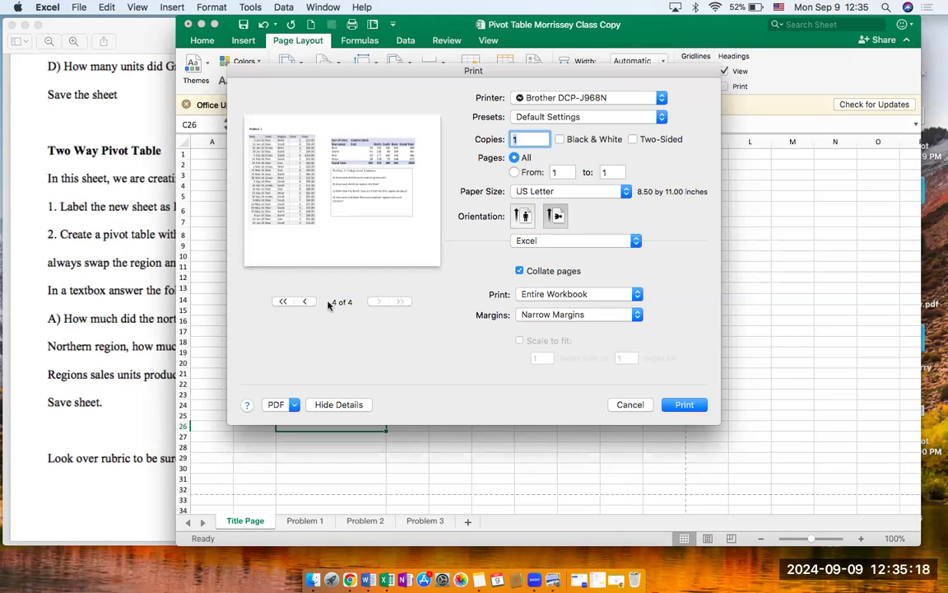
Step: Page back and forth through the Entire Workbook print preview to check the layout of each sheet
click(305, 302)
click(305, 302)
click(305, 302)
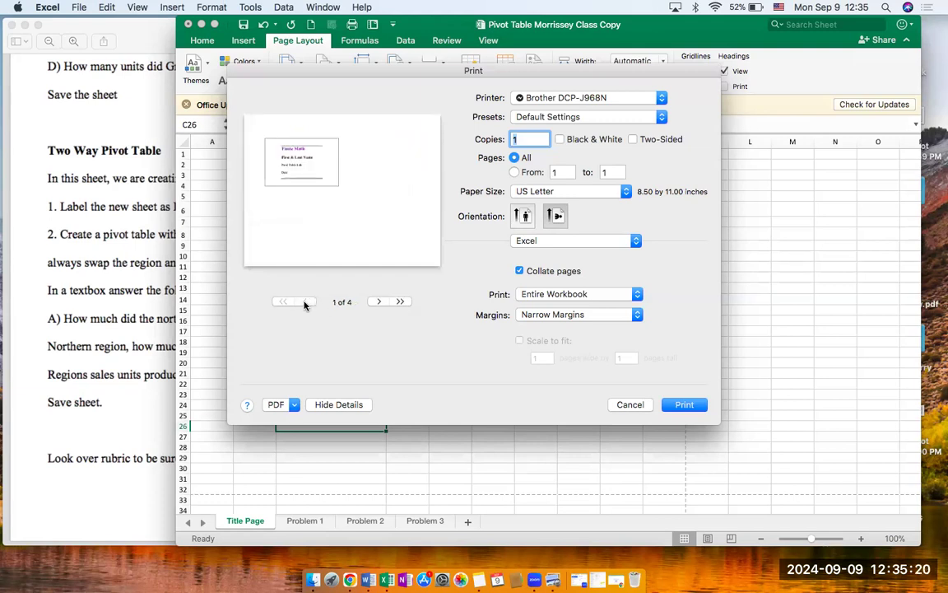
click(378, 302)
click(377, 302)
click(376, 302)
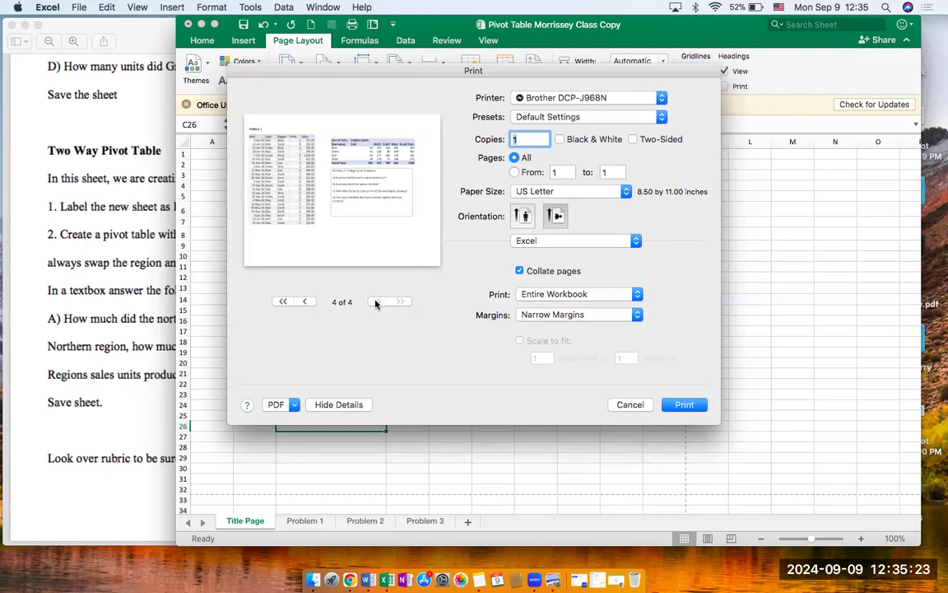
click(304, 302)
click(304, 302)
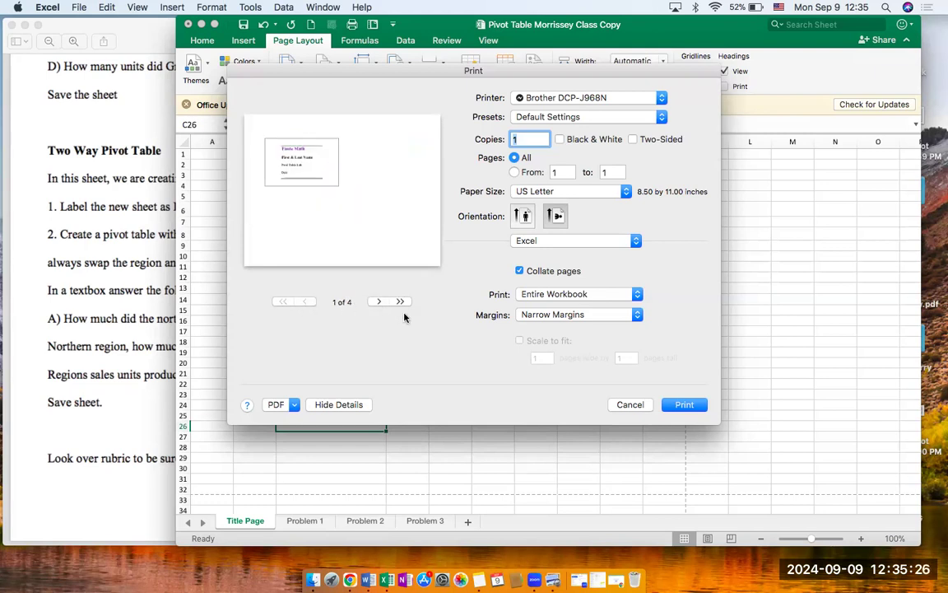
Step: Save the entire workbook as a PDF named "Pivot Table Solutions Fall 2024" in the Desktop folder
click(293, 404)
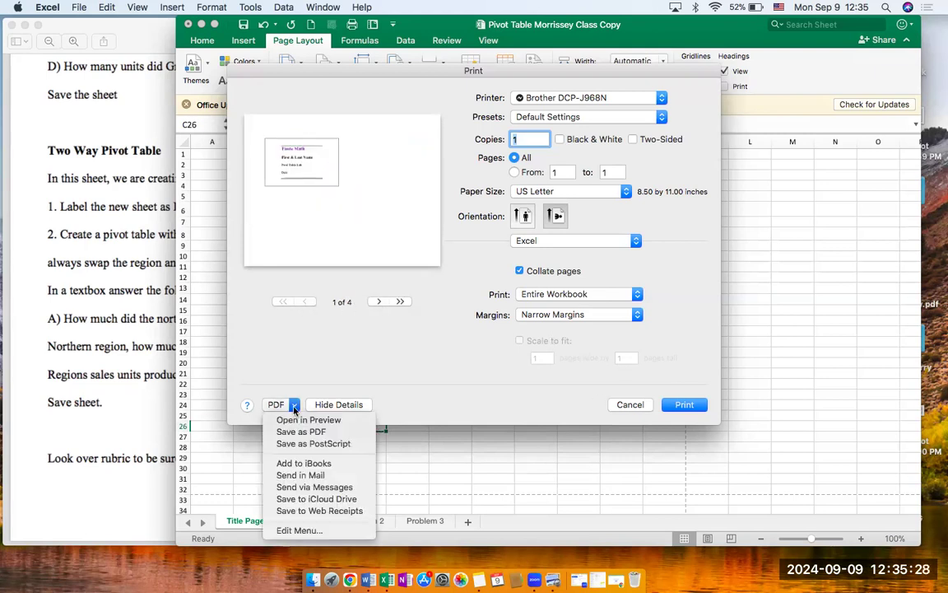
click(303, 432)
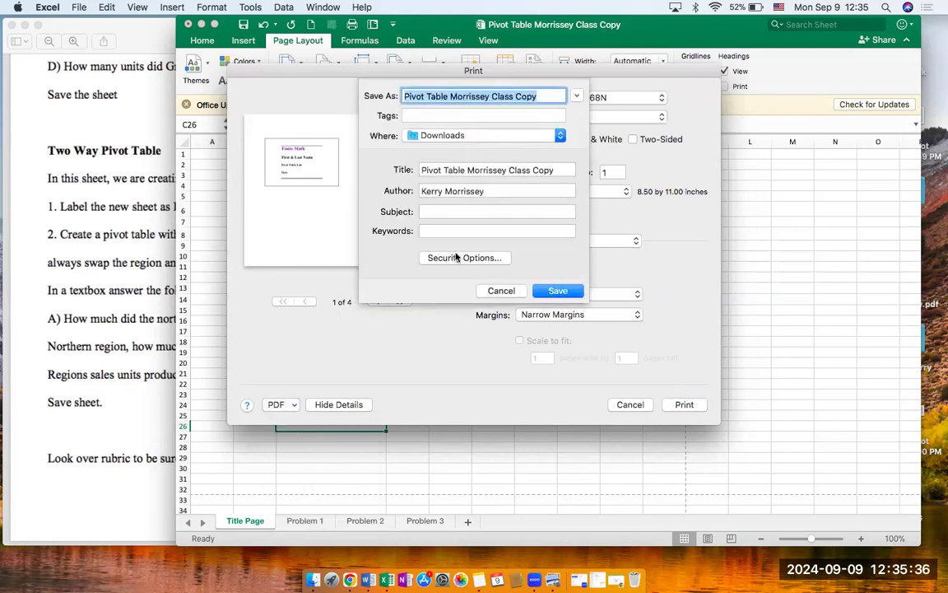
drag(542, 96, 449, 96)
text(Solutions)
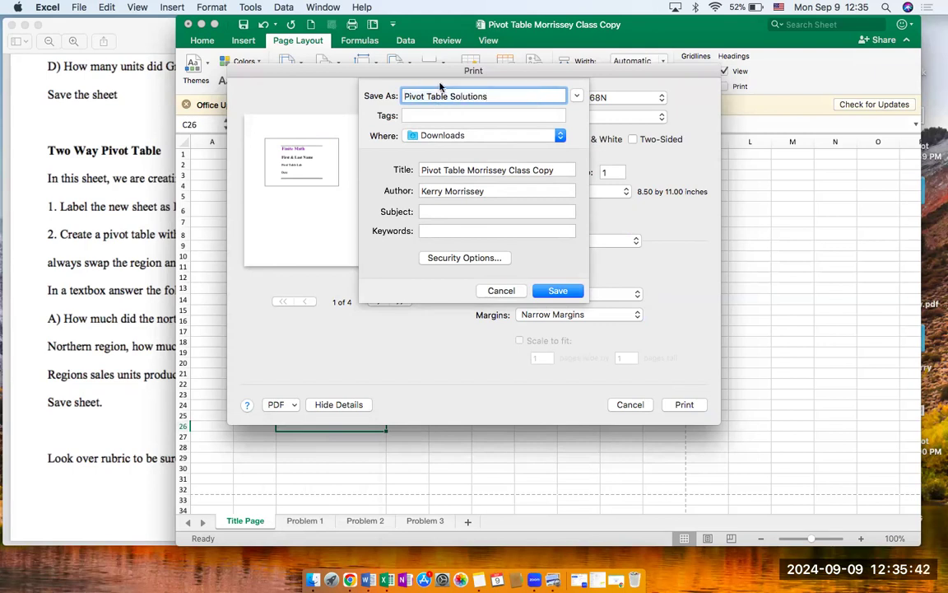
click(450, 136)
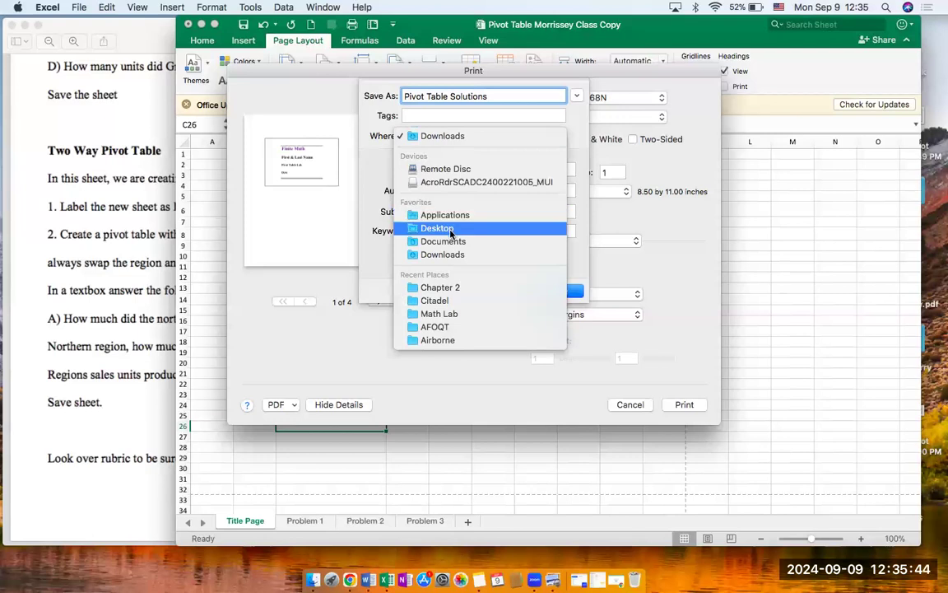
click(408, 207)
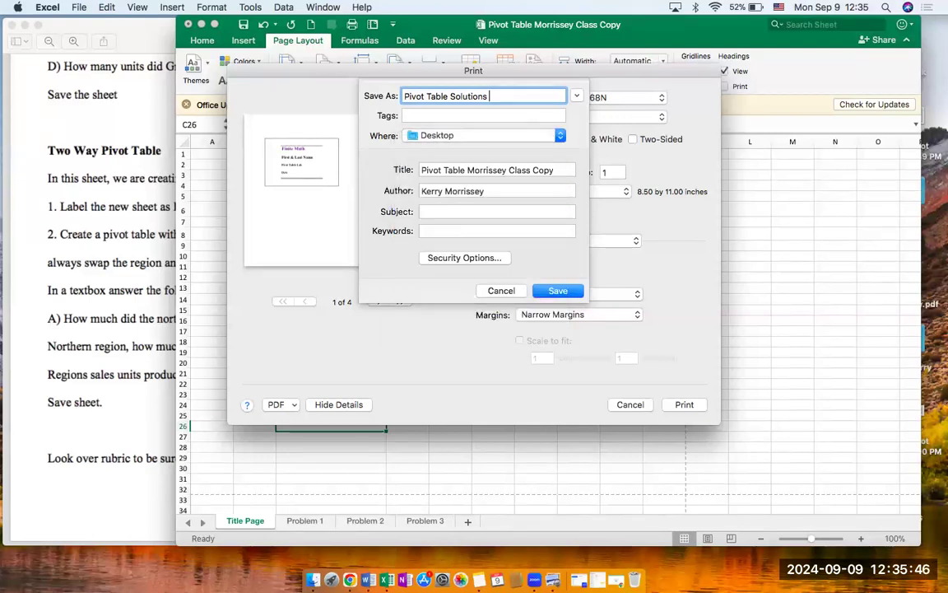
text(Fall 020)
key(BackSpace)
key(BackSpace)
key(BackSpace)
text(2o024)
click(565, 292)
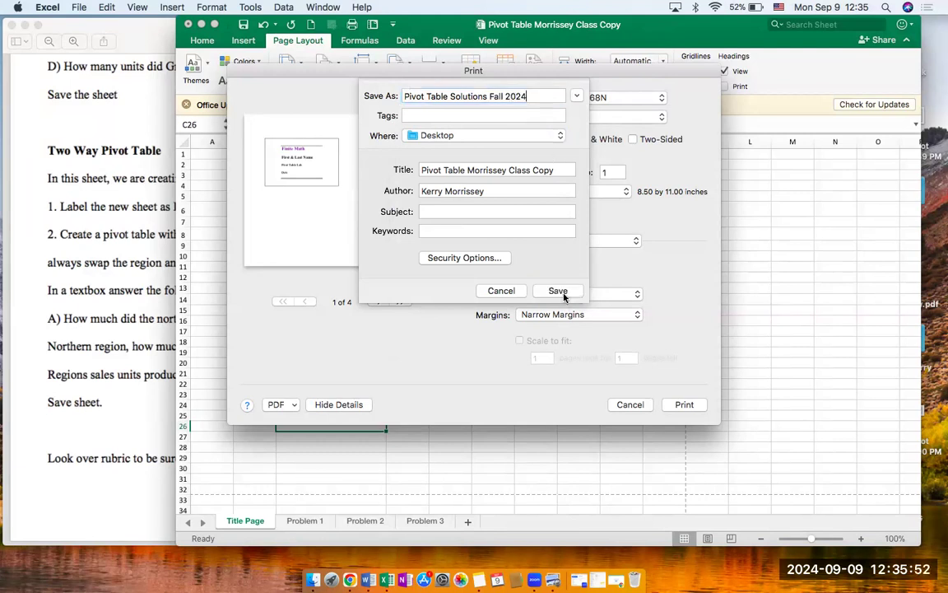